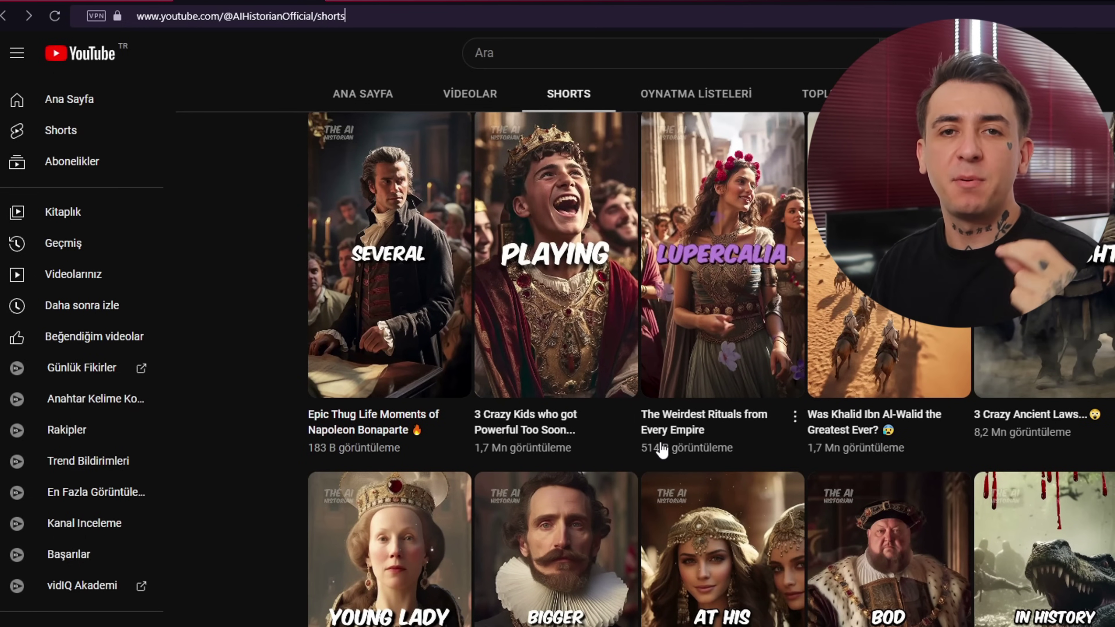
Browse the AI-made history Shorts channels and open the stellarsagas short "The most Disgusting Roman Emperor ever"
{"action": "scroll", "coordinate": [659, 451], "scroll_direction": "down", "scroll_amount": 5}
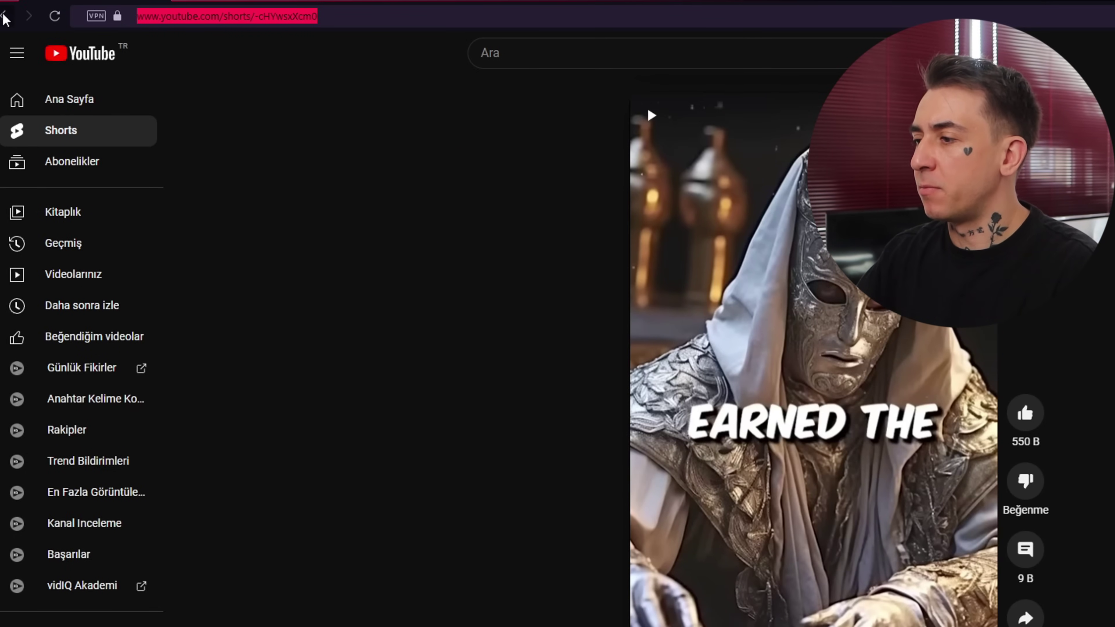
{"action": "left_click", "coordinate": [4, 17]}
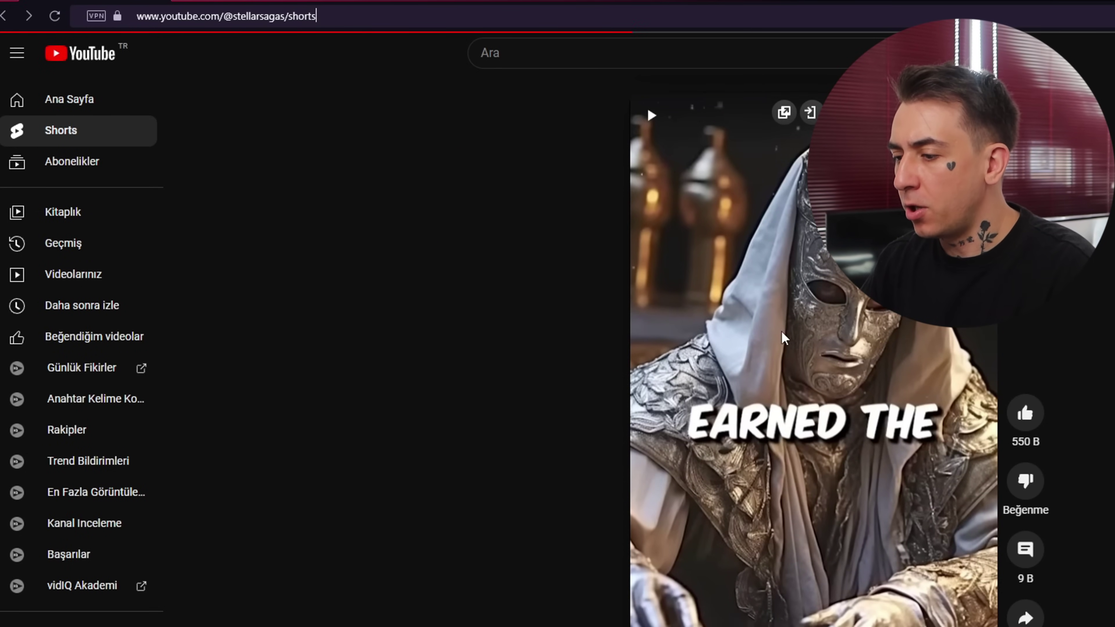
{"action": "scroll", "coordinate": [598, 621], "scroll_direction": "down", "scroll_amount": 1}
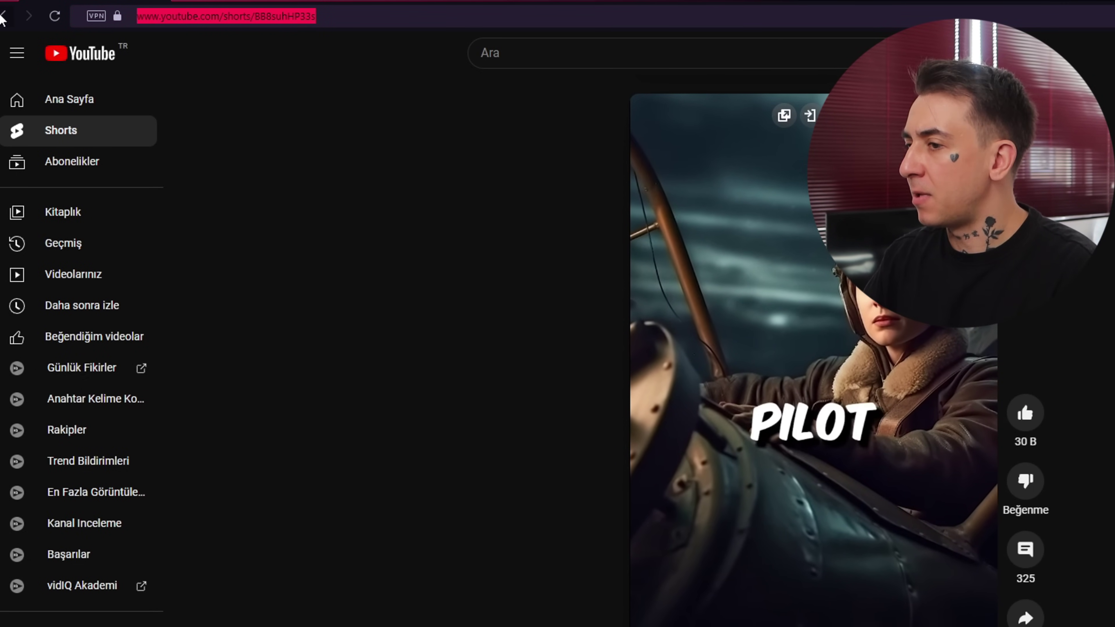
{"action": "left_click", "coordinate": [5, 17]}
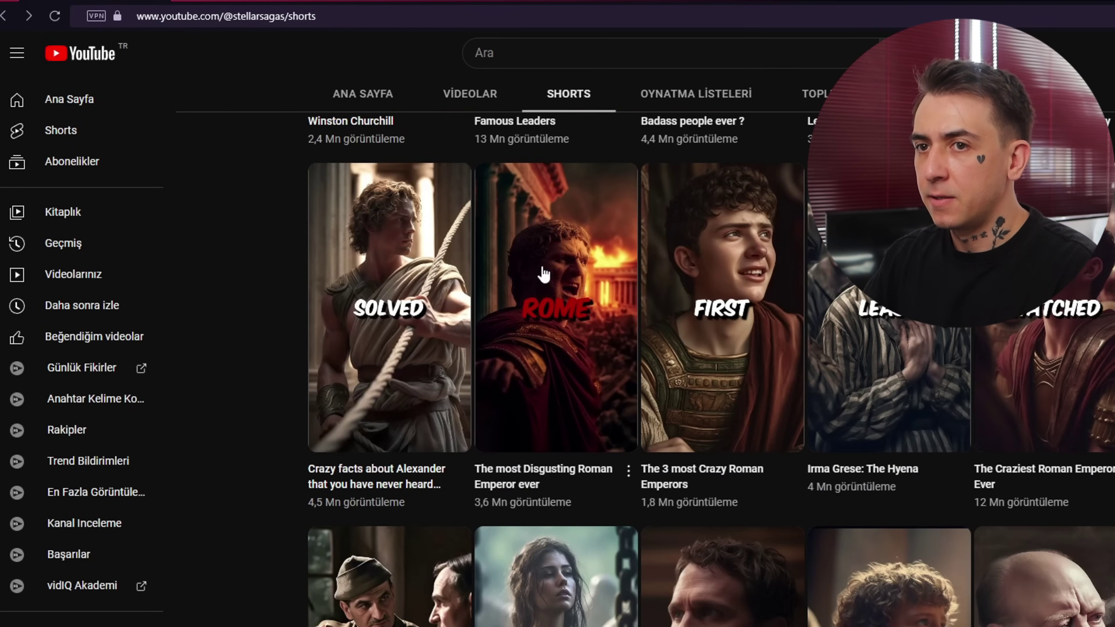
{"action": "left_click", "coordinate": [544, 274]}
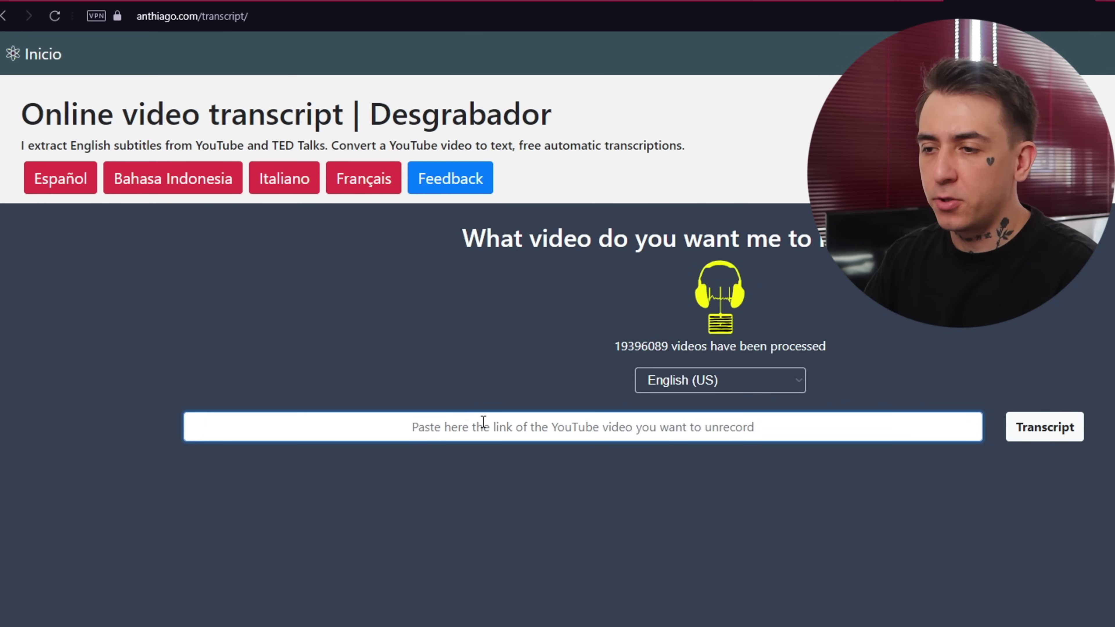
{"action": "type", "text": "https://www.youtube.com/shorts/ubSoZsndwNY"}
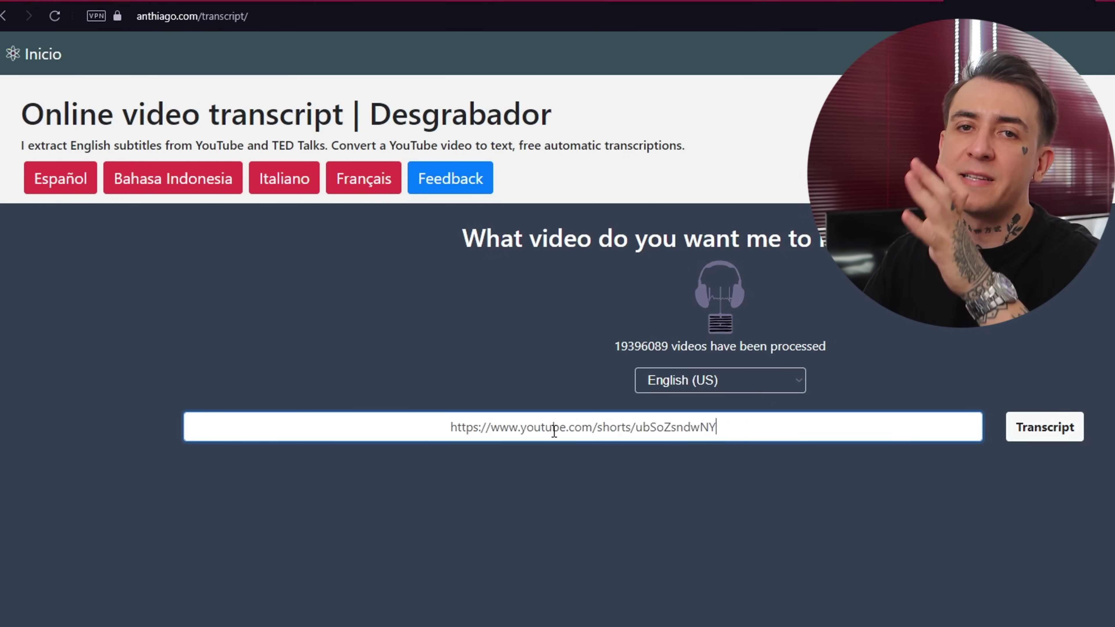
{"action": "left_click", "coordinate": [1032, 426]}
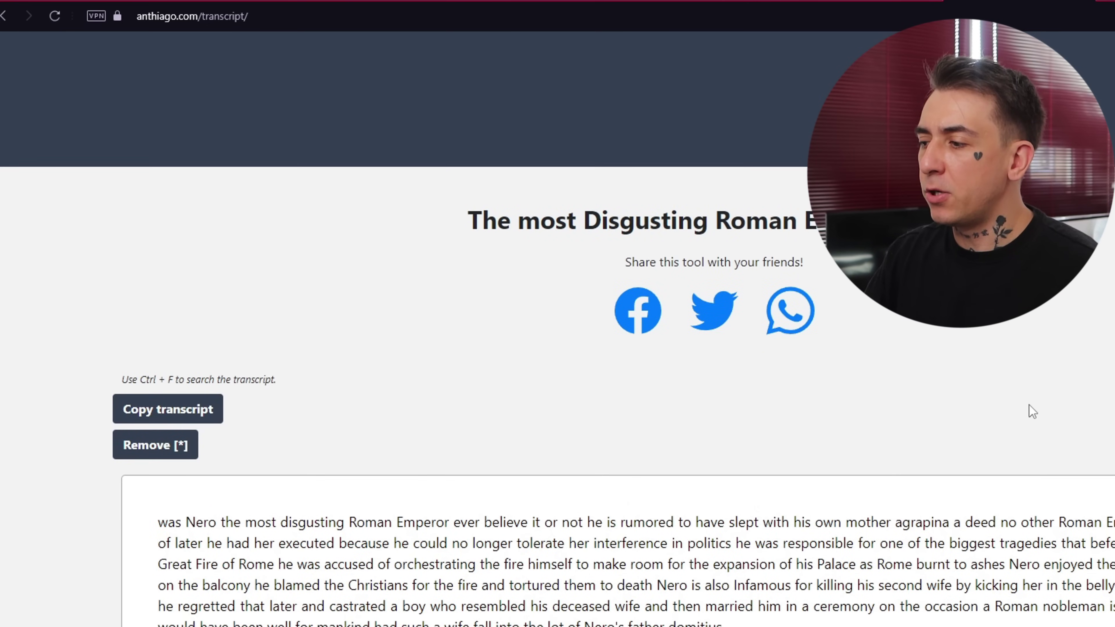
{"action": "left_click", "coordinate": [207, 412]}
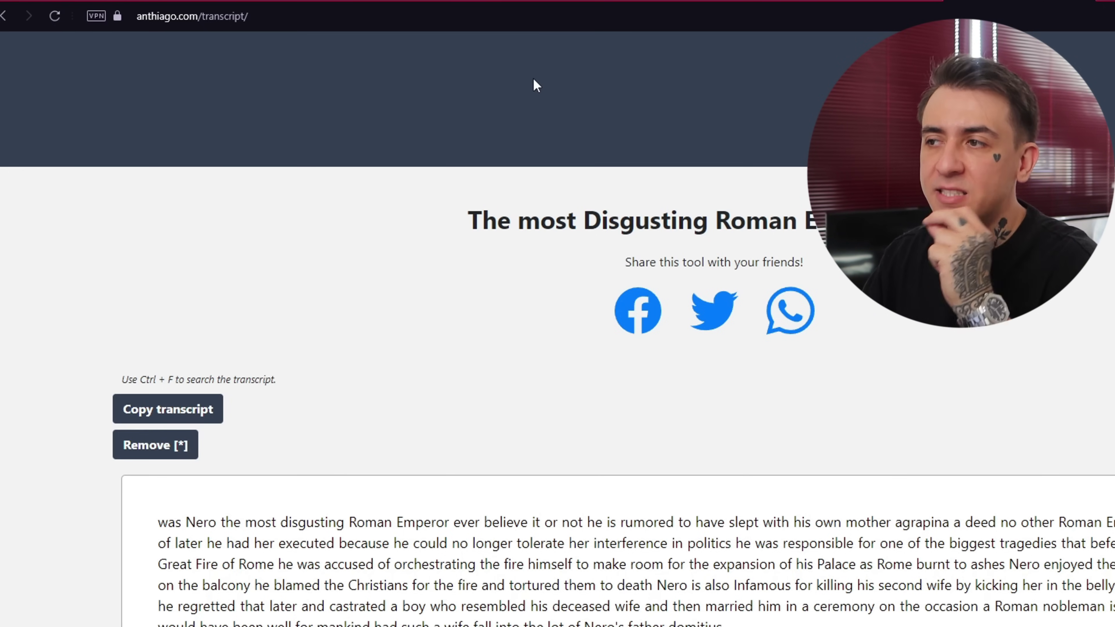
Go to ChatGPT at chat.openai.com
{"action": "left_click", "coordinate": [561, 18]}
{"action": "type", "text": "ch"}
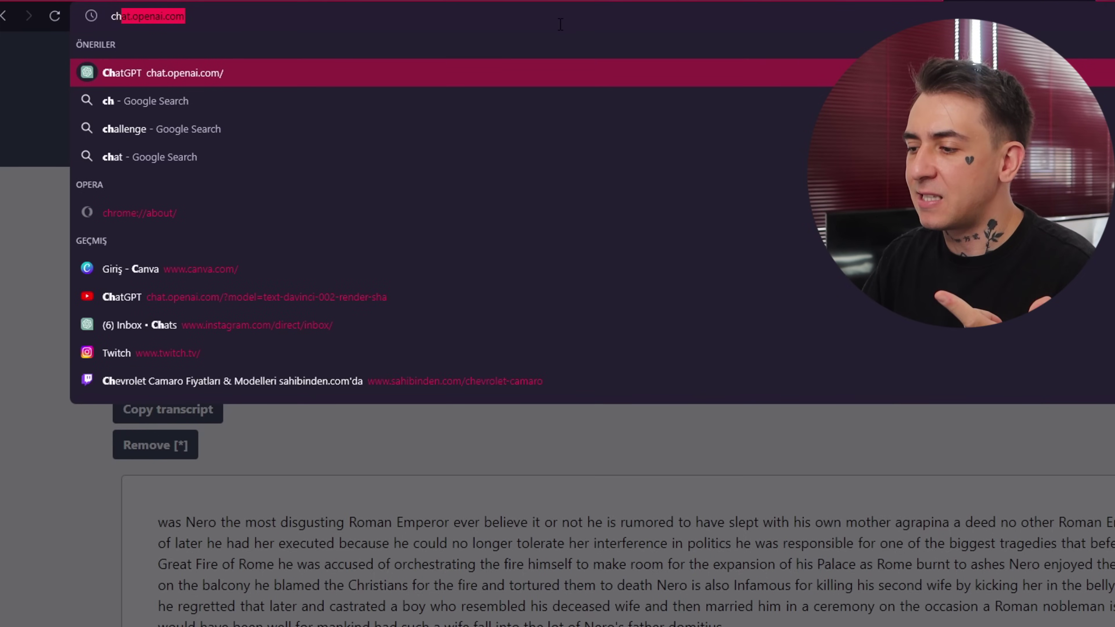
{"action": "key", "text": "Return"}
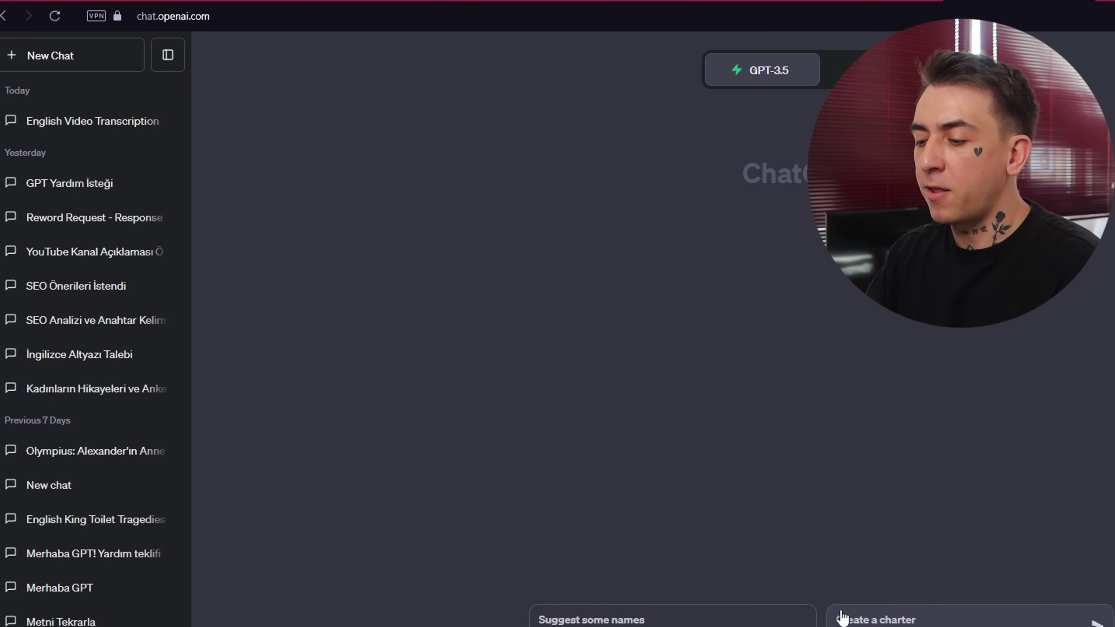
Write the message opening "Gpt merha ben bir içerik üreticisiyim, şu anda sana rakip kanalımın youtube senaryosunu vereceğim."
{"action": "type", "text": "Gpt m"}
{"action": "type", "text": "erha ben bir içerik üreticisiyim, şu anda sana rakip ka"}
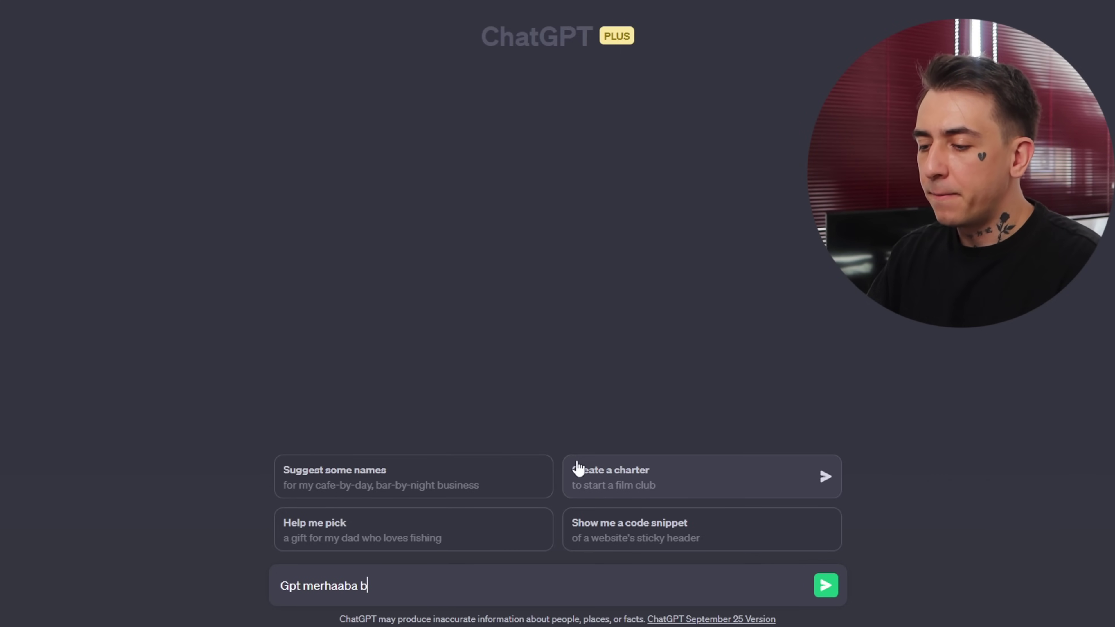
{"action": "type", "text": "nalımın"}
{"action": "key", "text": "BackSpace"}
{"action": "type", "text": "mın youtube senaryosunu "}
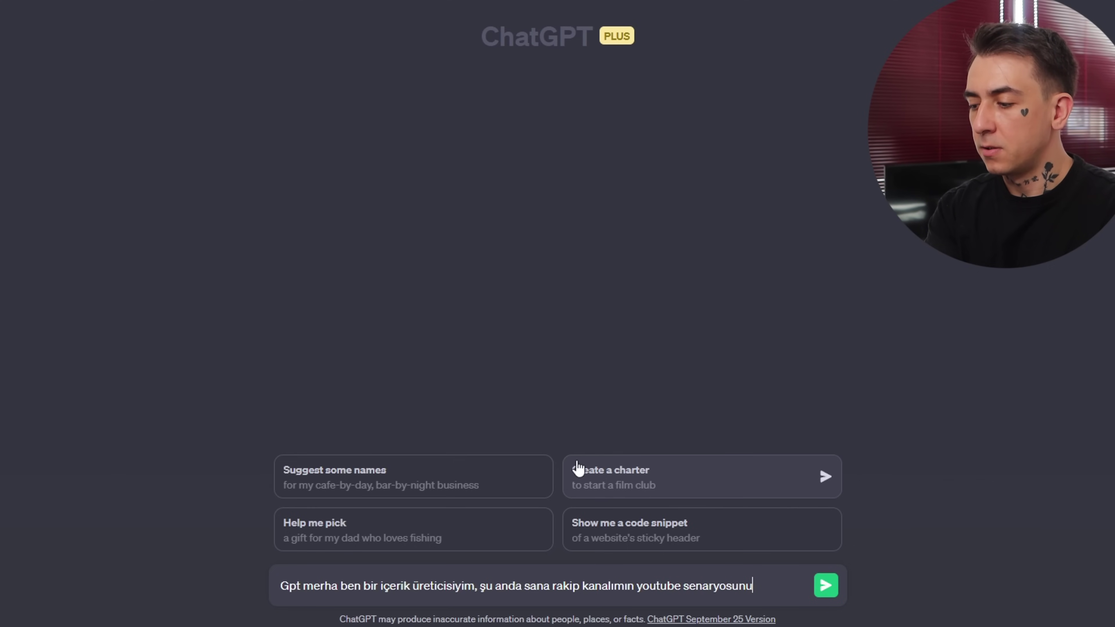
{"action": "type", "text": "vereceğim. "}
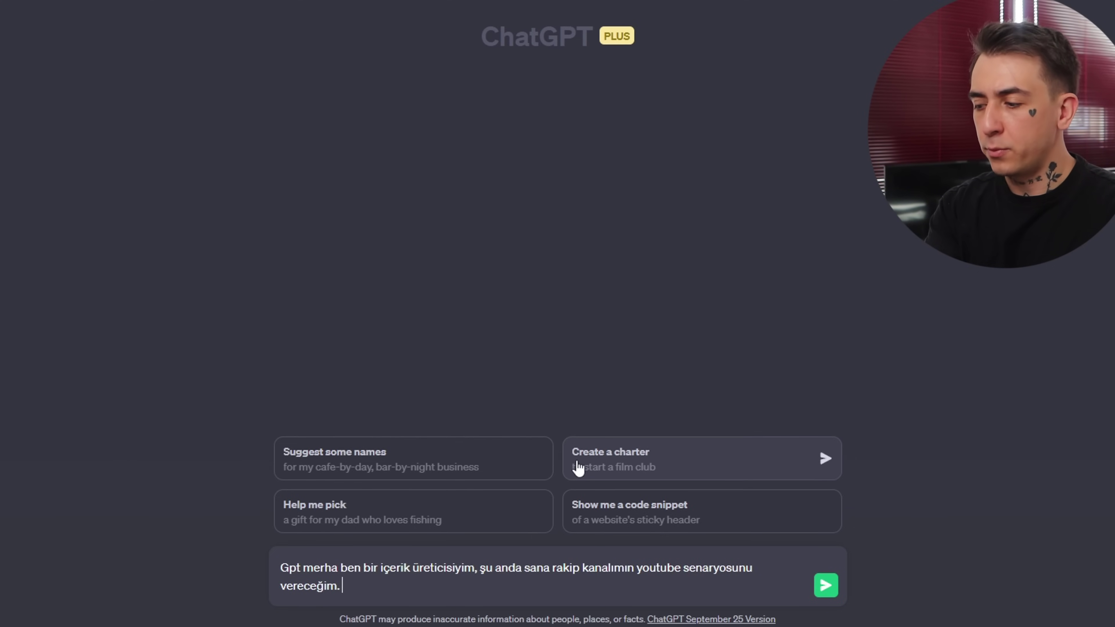
Continue the message with the request "Bana bu içeriği tekrardan analiz edip aynı türde farklı bir metin yazmanı istiyorum"
{"action": "type", "text": "Bana bu içeriği tekrardan analiz edip "}
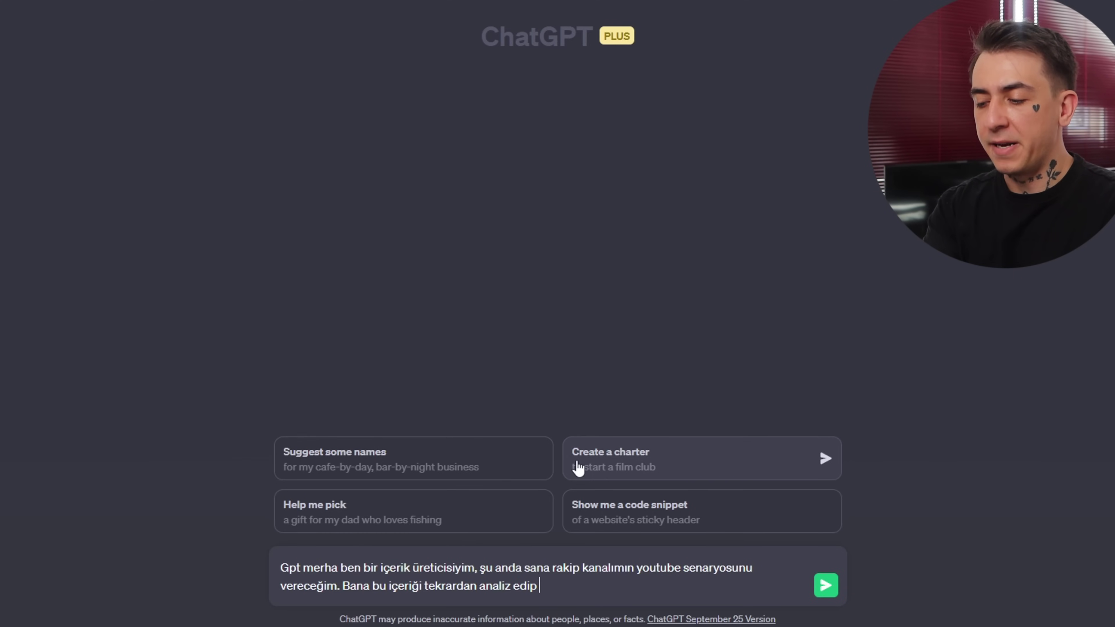
{"action": "type", "text": "aynı türde farklı bir metin yaz"}
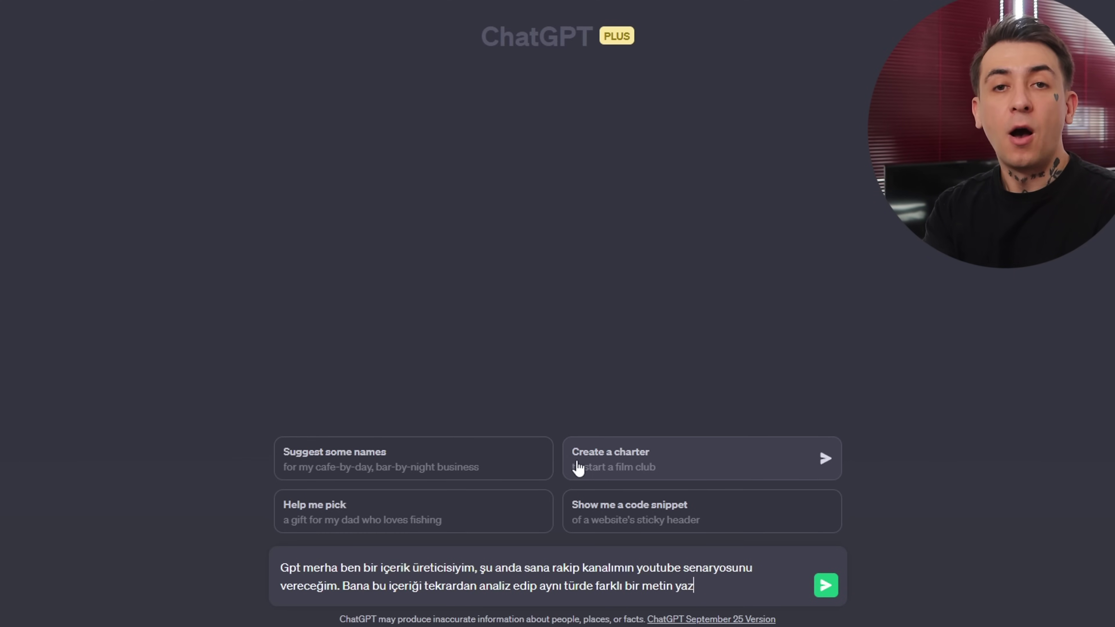
{"action": "type", "text": "manı istiyorum"}
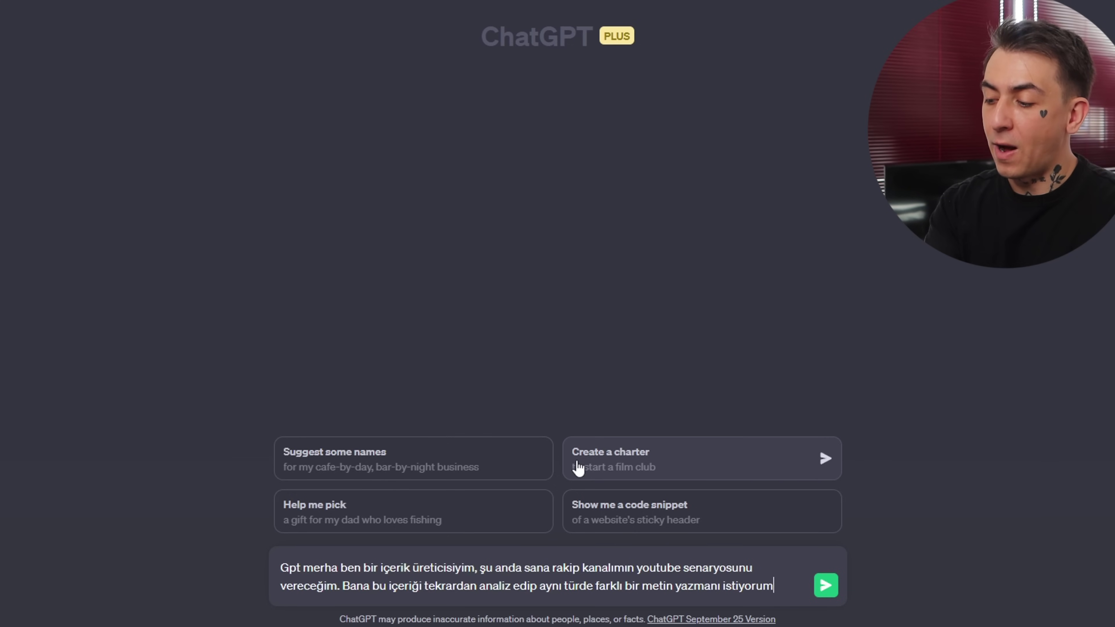
Add the instruction "Yazarken ilgi çekici ve ilham verici olmasına dikkat et ve rakibimin kullandığı kombinasyonu iyi incele."
{"action": "type", "text": ". Yazarken ilgi"}
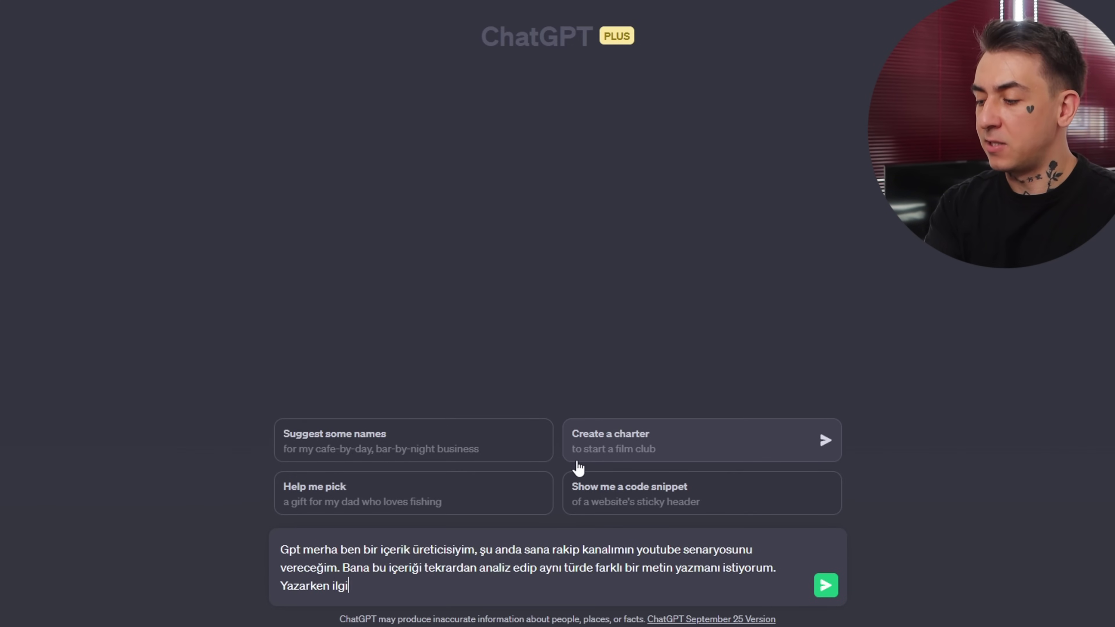
{"action": "type", "text": " çekici ve ilham verici olmasına dikkat et ve rakibimin kull"}
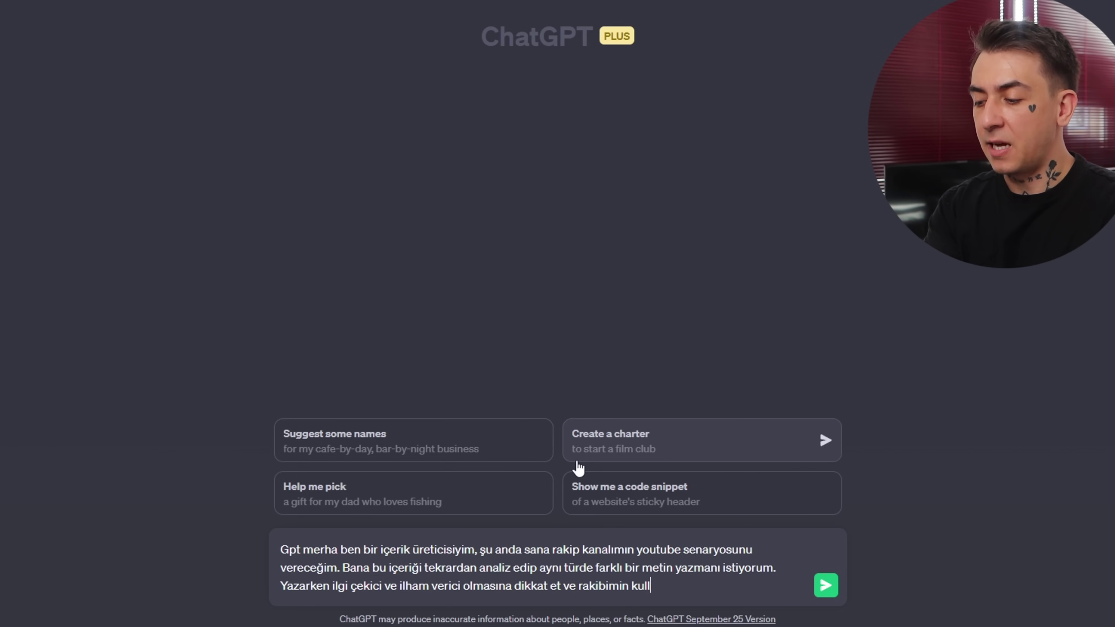
{"action": "type", "text": "andığı kombinasyonu iyi incele."}
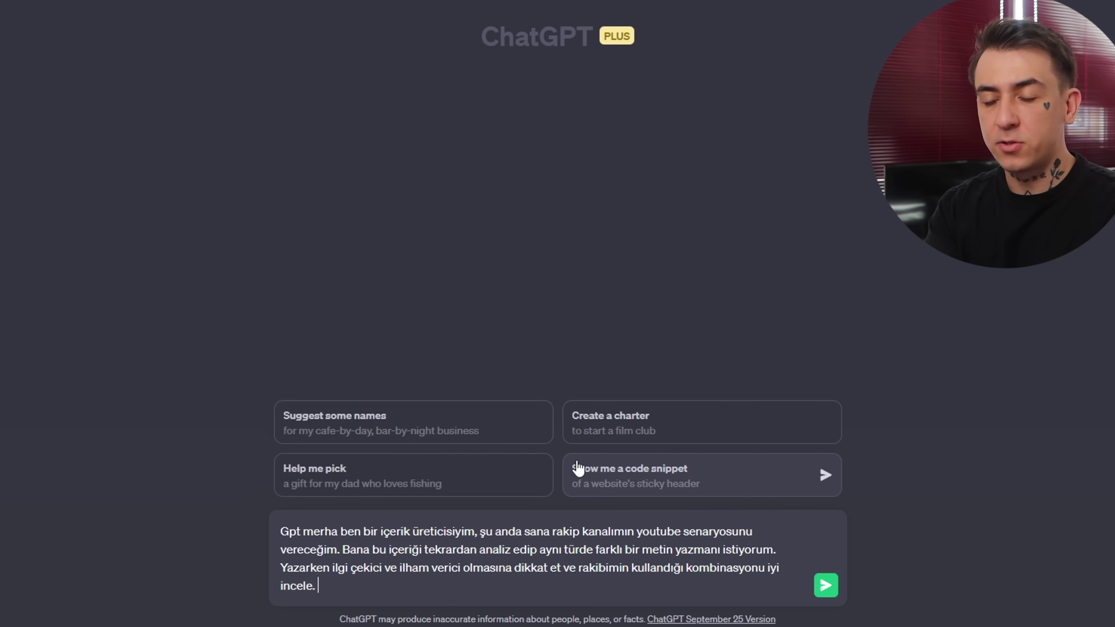
Add the label "metin:" after a blank line, paste the copied transcript after it and send the message
{"action": "key", "text": "shift+Return"}
{"action": "key", "text": "shift+Return"}
{"action": "type", "text": "me"}
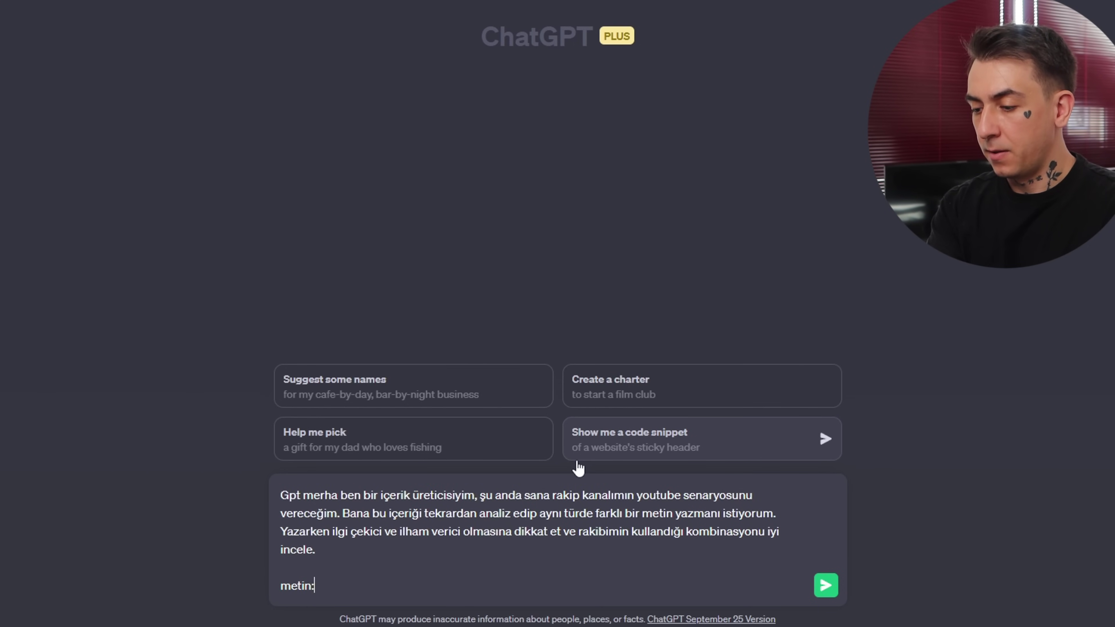
{"action": "type", "text": "tin:"}
{"action": "key", "text": "ctrl+v"}
{"action": "key", "text": "Return"}
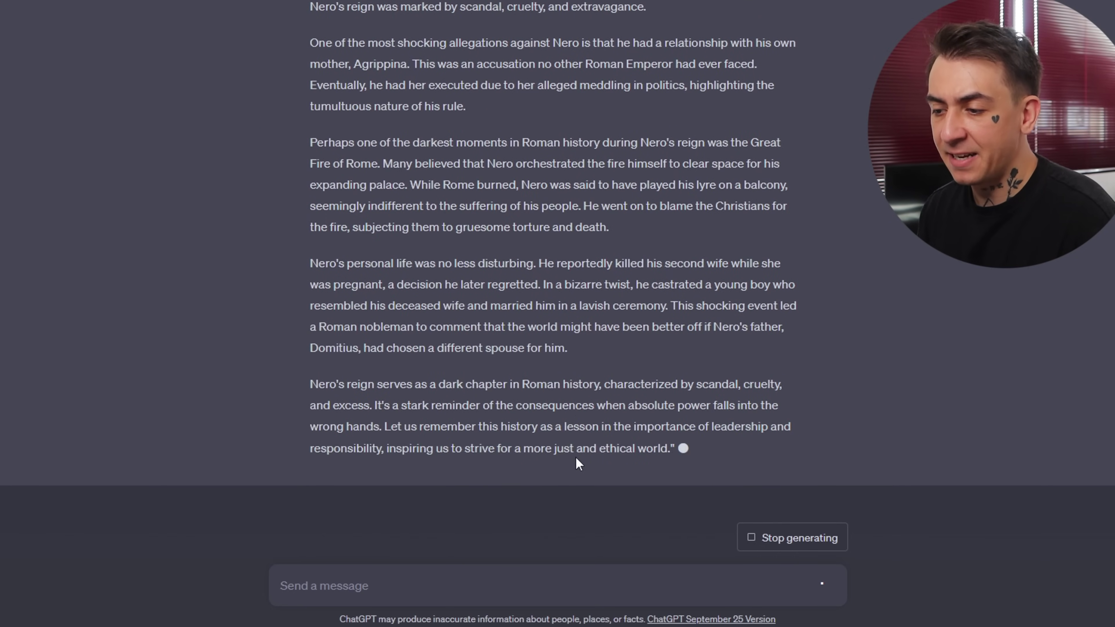
Read through the generated Nero script and start a follow-up message with "Şimdi bunu tü"
{"action": "scroll", "coordinate": [516, 306], "scroll_direction": "up", "scroll_amount": 10}
{"action": "scroll", "coordinate": [426, 231], "scroll_direction": "down", "scroll_amount": 10}
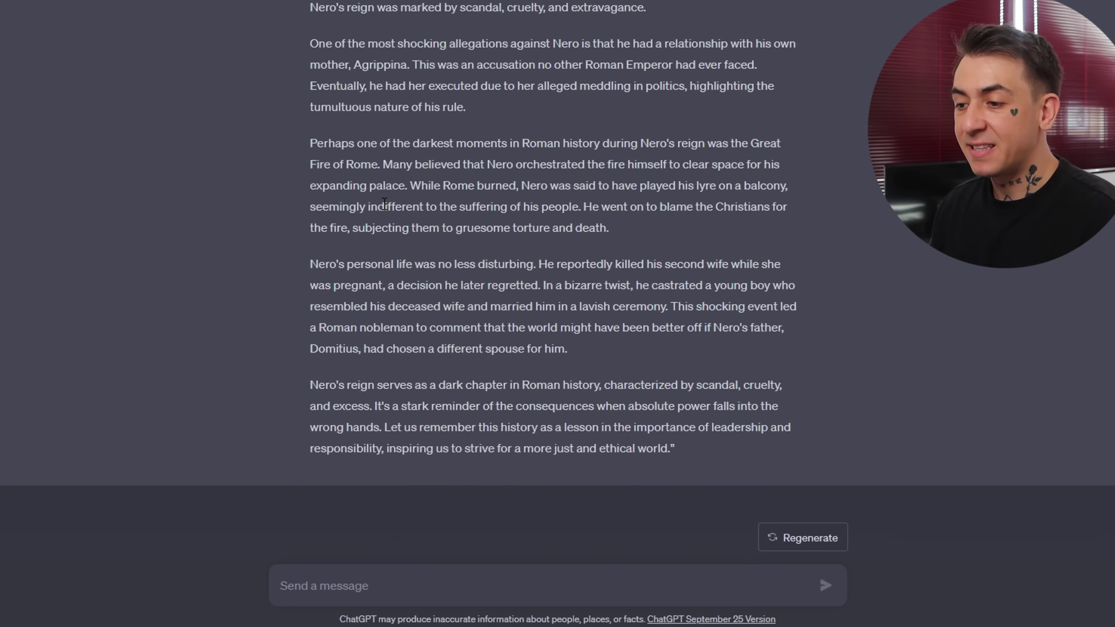
{"action": "type", "text": "Şimdi bunu tü"}
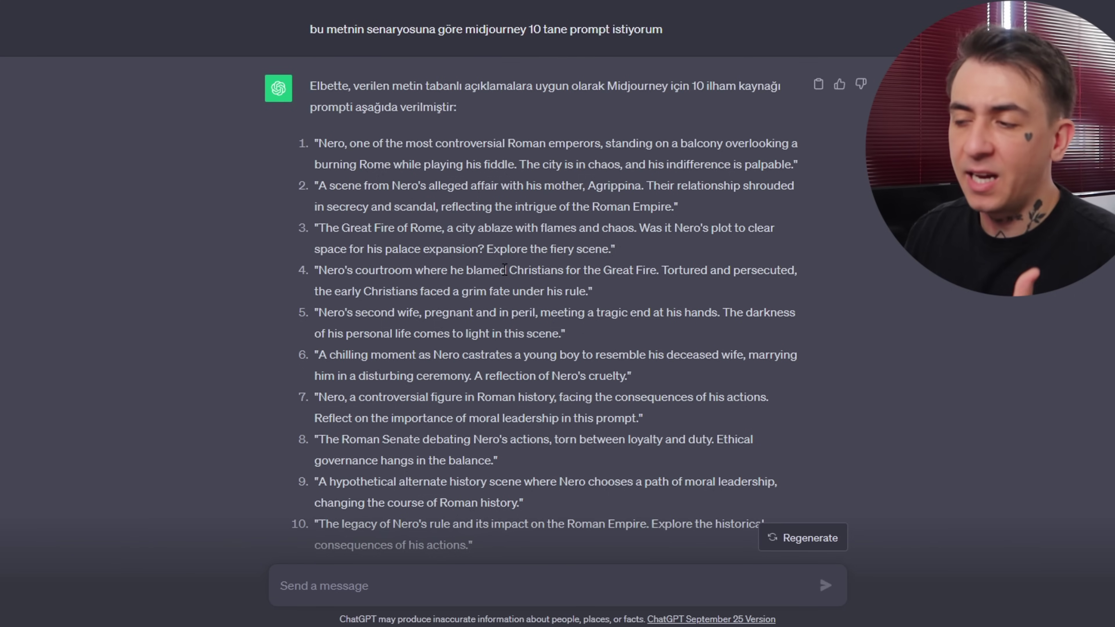
Review the ten Midjourney prompts and the Nero script and request they are based on
{"action": "scroll", "coordinate": [505, 270], "scroll_direction": "down", "scroll_amount": 4}
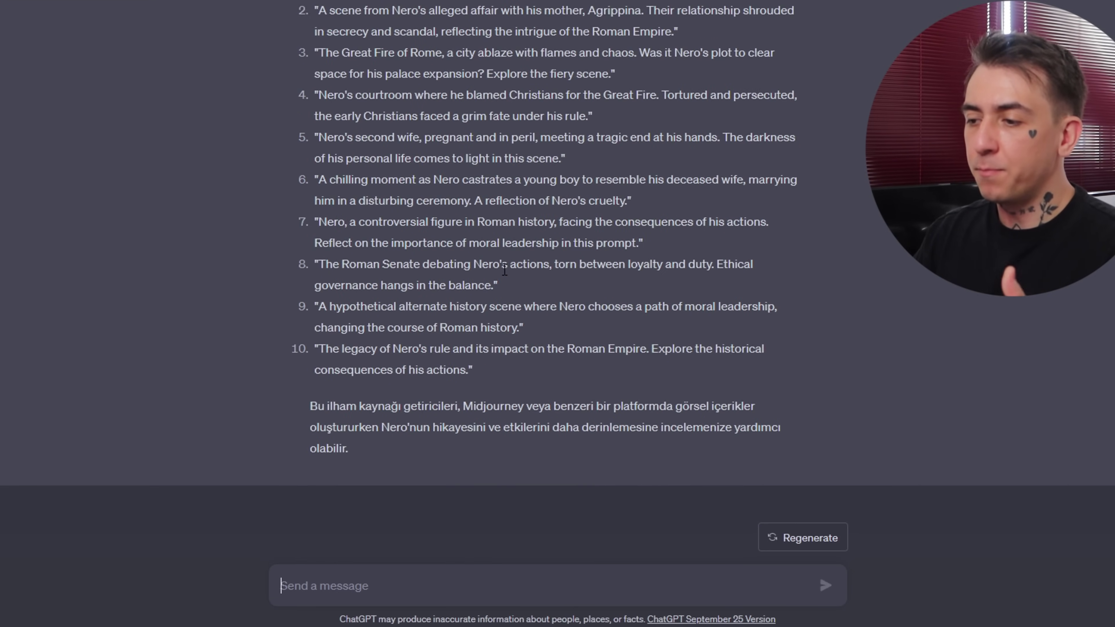
{"action": "scroll", "coordinate": [519, 309], "scroll_direction": "up", "scroll_amount": 3}
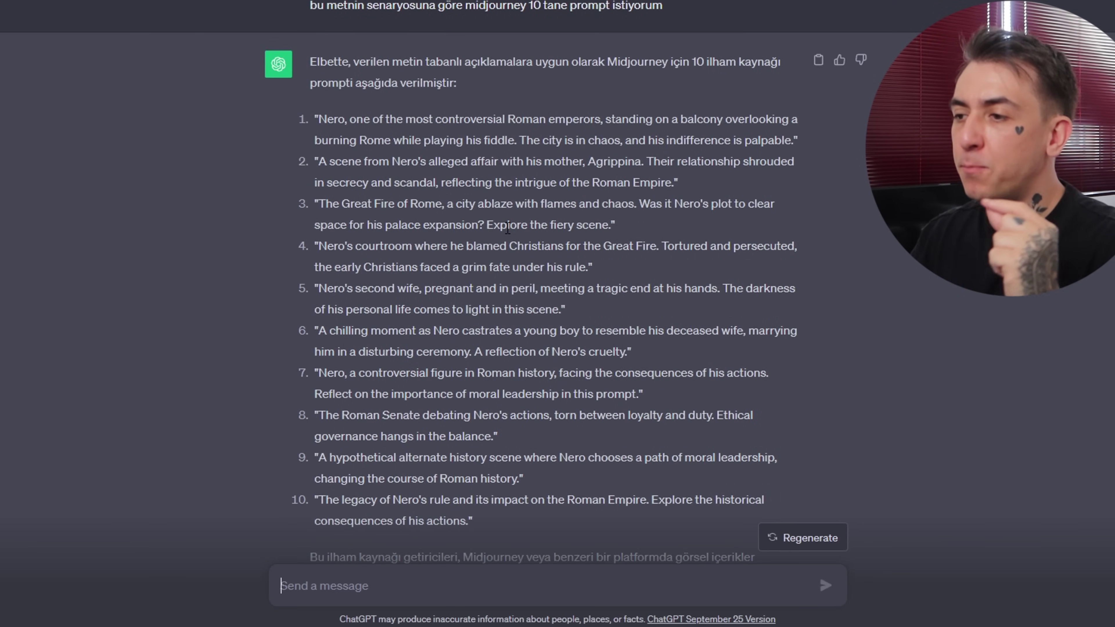
{"action": "scroll", "coordinate": [507, 227], "scroll_direction": "up", "scroll_amount": 7}
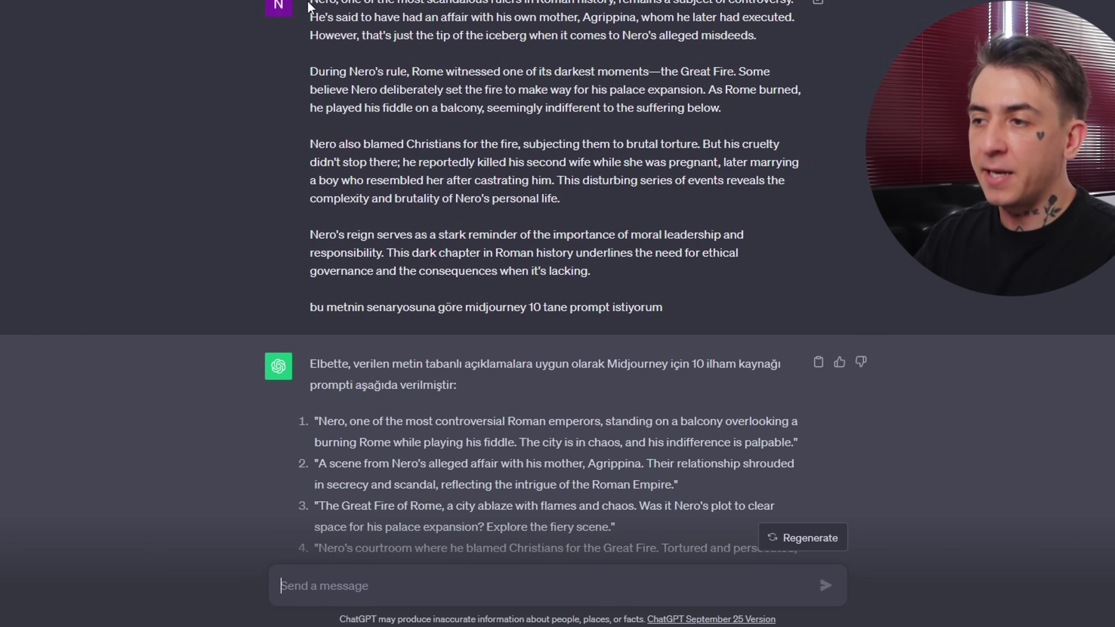
{"action": "left_click_drag", "start_coordinate": [308, 6], "coordinate": [605, 226]}
{"action": "left_click", "coordinate": [656, 226]}
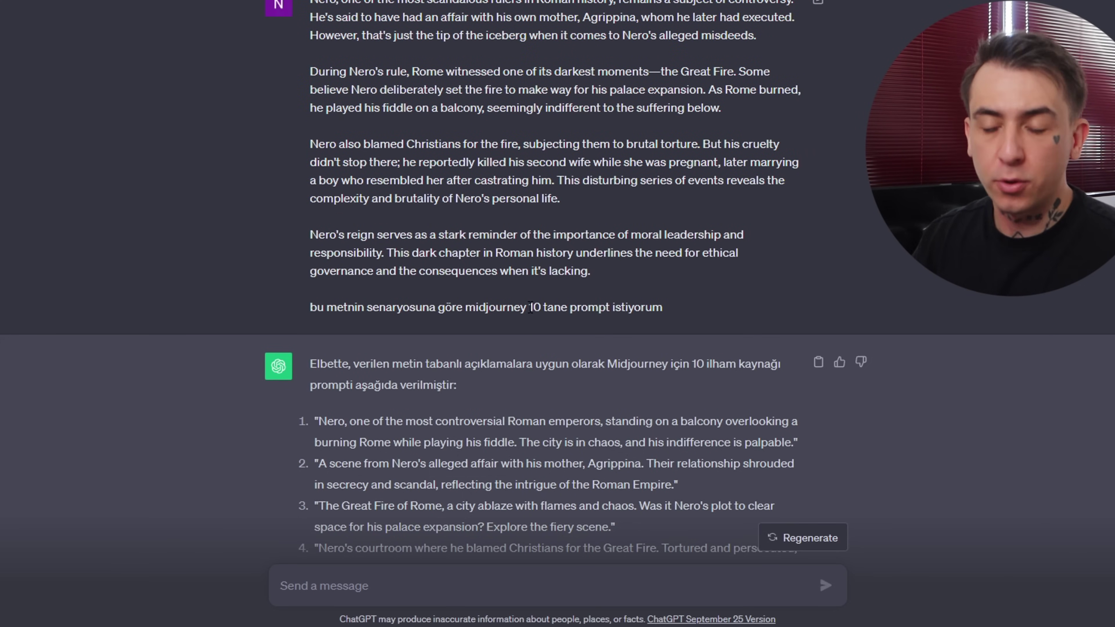
Copy the full text of the first Midjourney prompt, about Nero on a balcony overlooking burning Rome
{"action": "scroll", "coordinate": [530, 308], "scroll_direction": "down", "scroll_amount": 7}
{"action": "left_click_drag", "start_coordinate": [319, 41], "coordinate": [782, 46]}
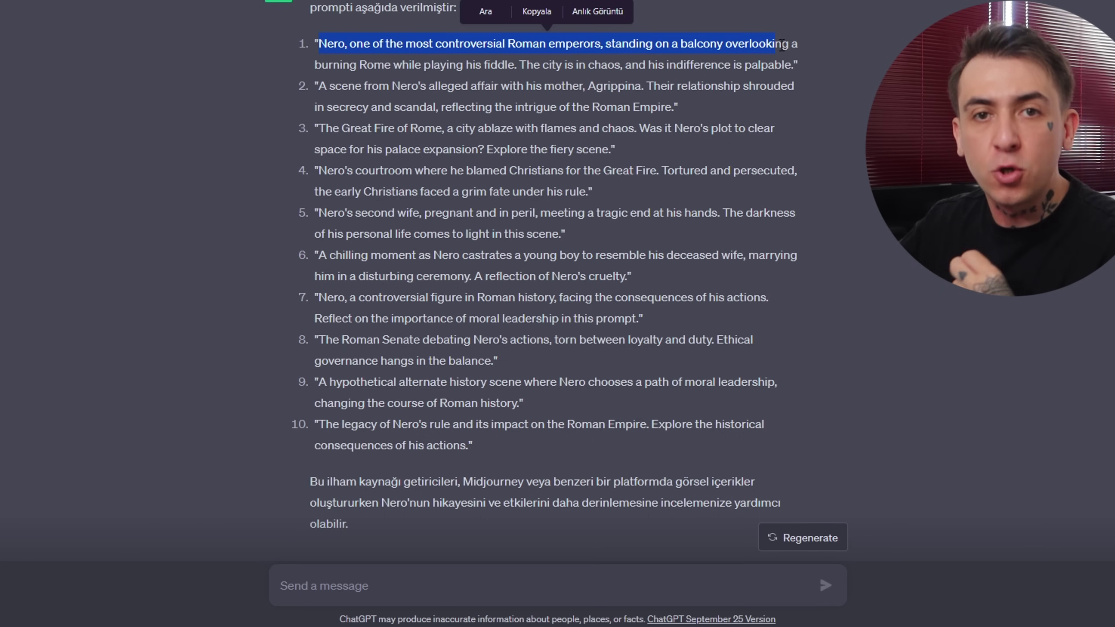
{"action": "left_click", "coordinate": [725, 62]}
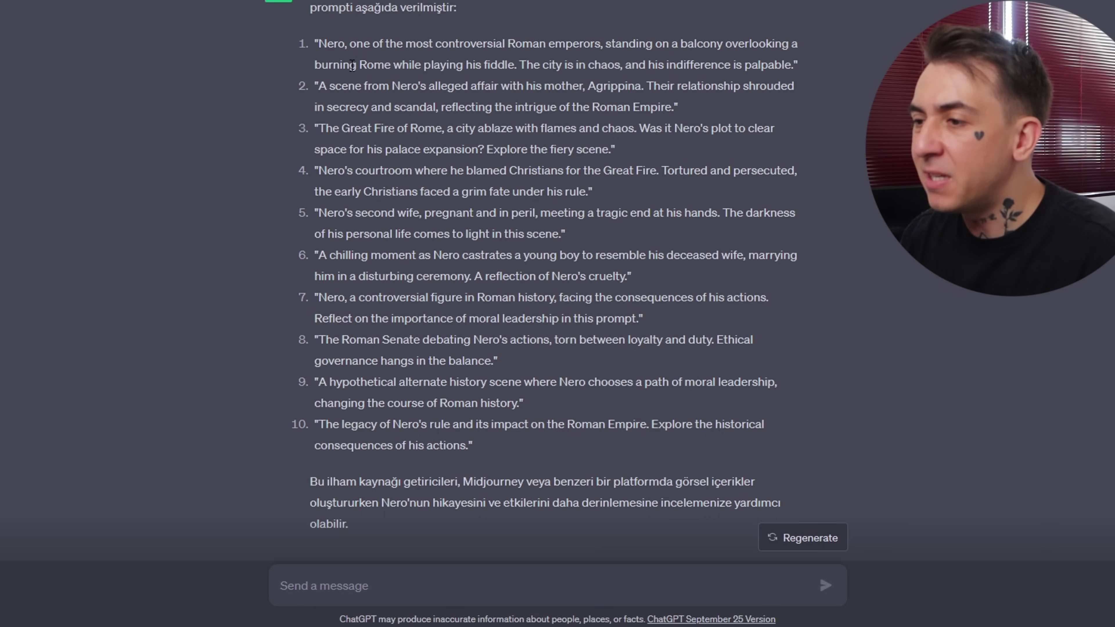
{"action": "left_click_drag", "start_coordinate": [316, 43], "coordinate": [796, 65]}
{"action": "left_click", "coordinate": [551, 66]}
{"action": "left_click_drag", "start_coordinate": [320, 43], "coordinate": [801, 65]}
{"action": "key", "text": "ctrl+c"}
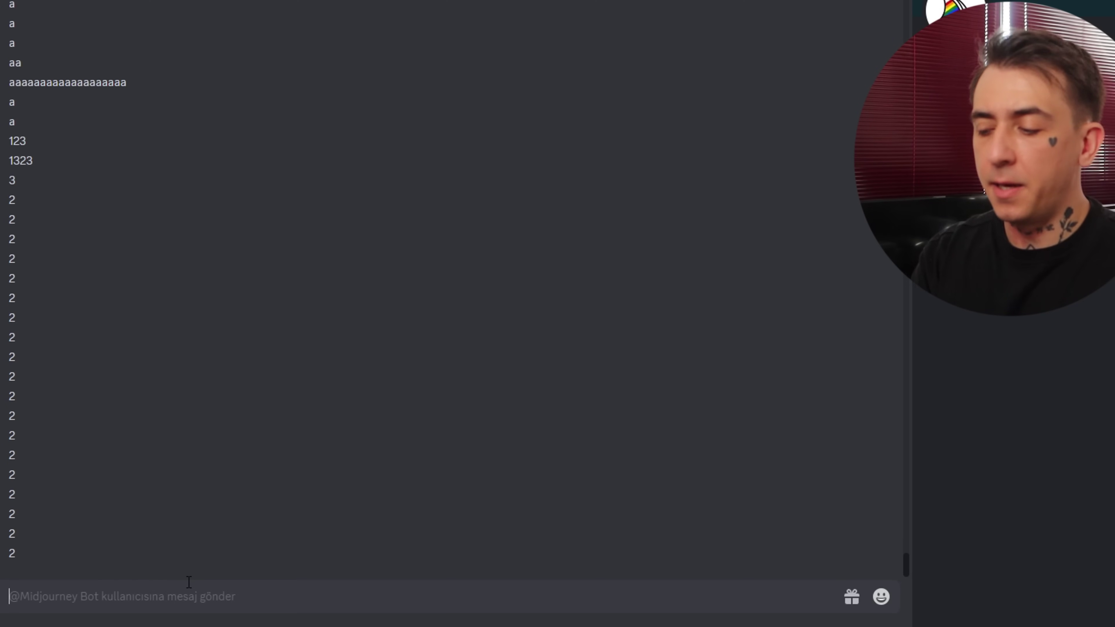
In the Midjourney Bot chat on Discord, submit an /imagine command with the copied prompt followed by "hyperrealistic, cinematic, 8k"
{"action": "type", "text": "/"}
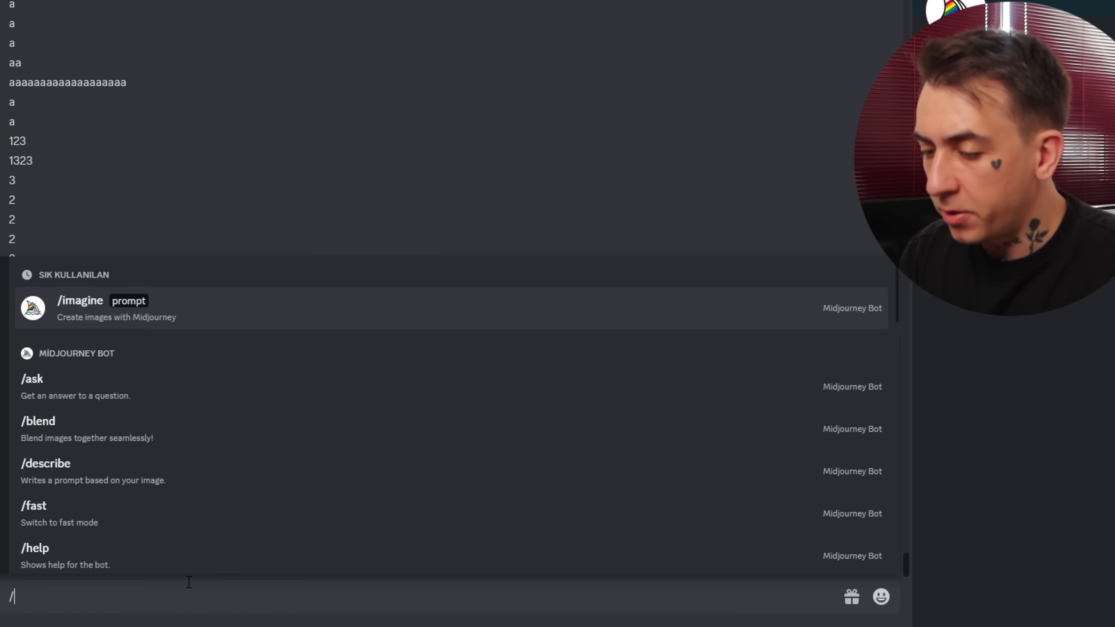
{"action": "key", "text": "Return"}
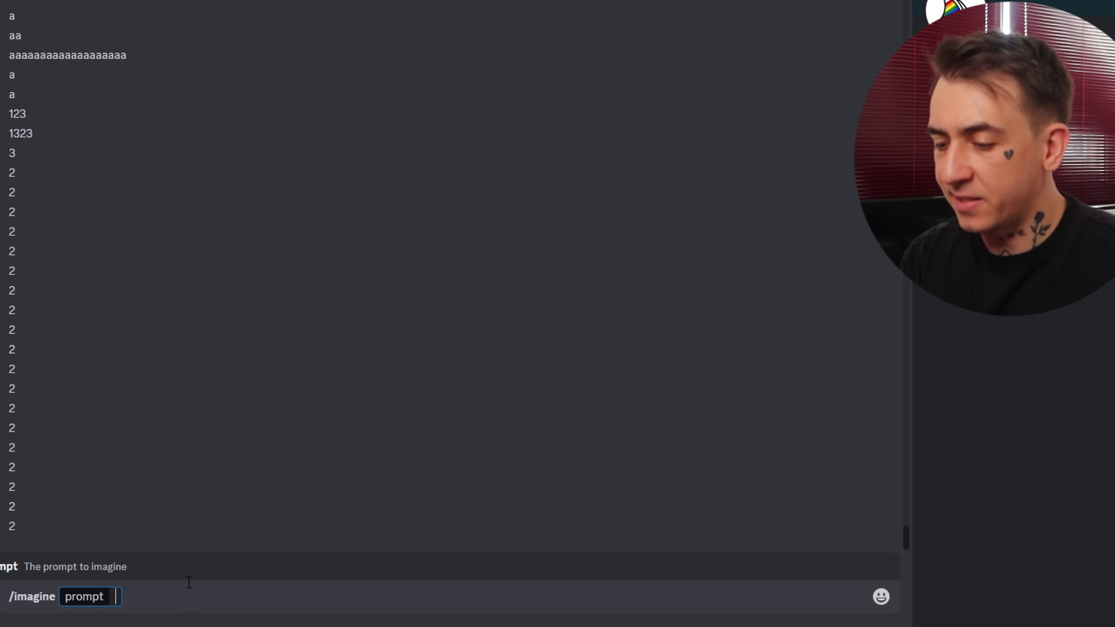
{"action": "key", "text": "ctrl+v"}
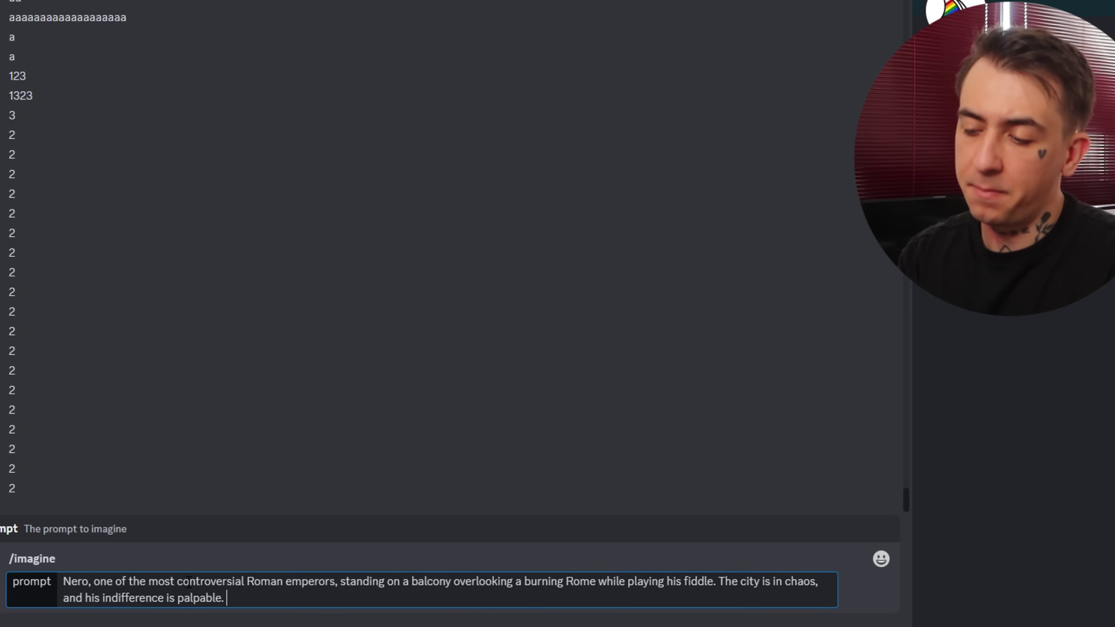
{"action": "type", "text": "hyperrealistic, cinematic, 8k"}
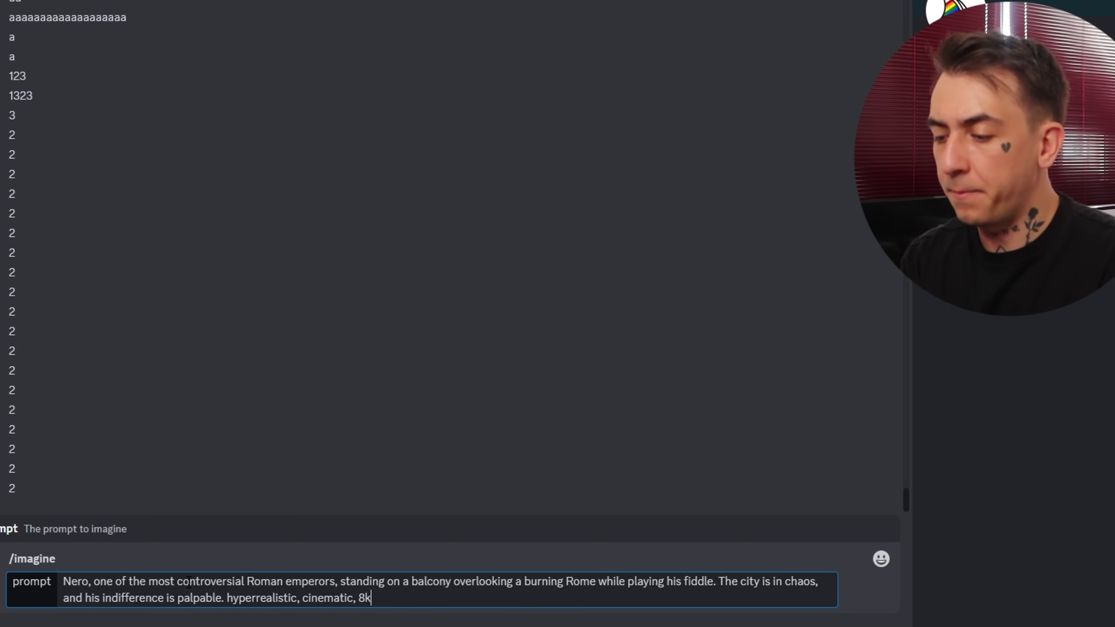
{"action": "key", "text": "Return"}
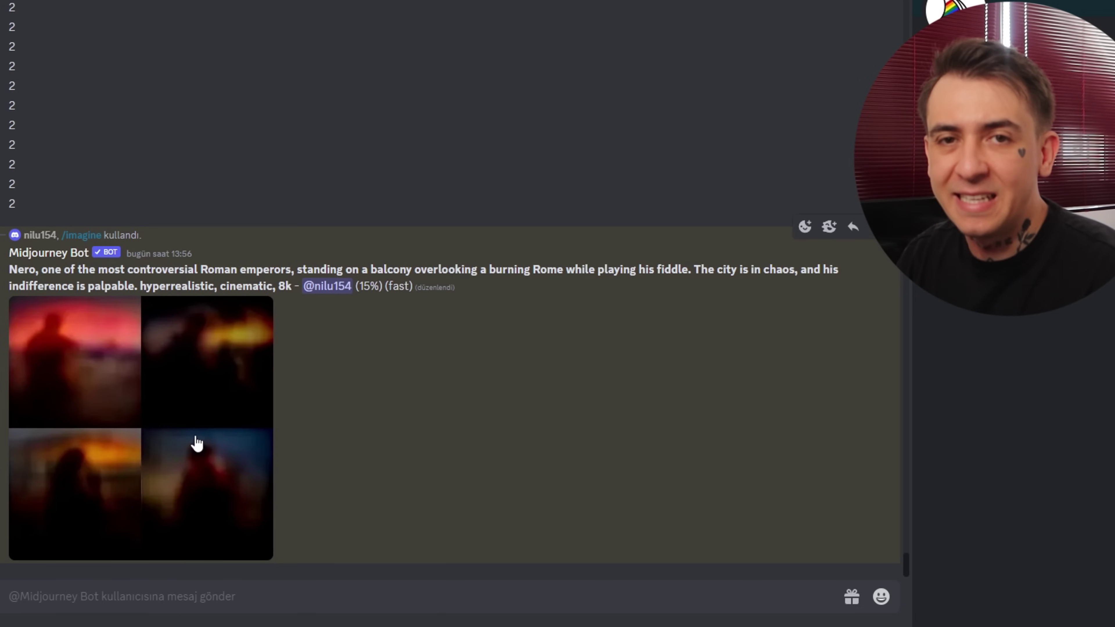
Upscale the first image of the finished Nero grid, the violinist in red, and zoom it out 2x
{"action": "right_click", "coordinate": [197, 443]}
{"action": "left_click", "coordinate": [627, 378]}
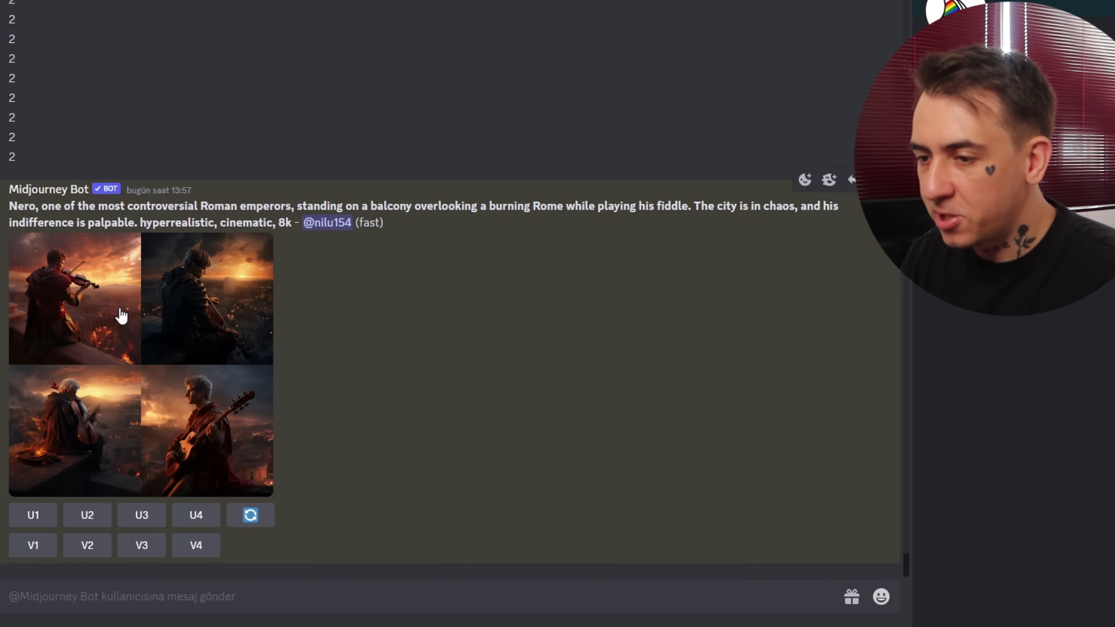
{"action": "left_click", "coordinate": [113, 315]}
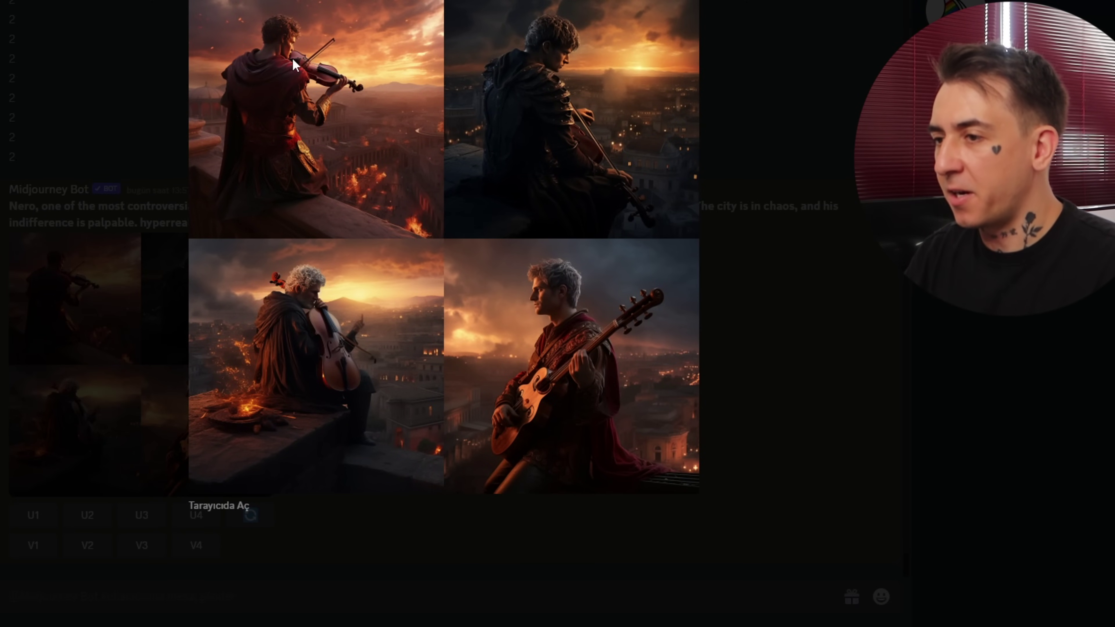
{"action": "left_click", "coordinate": [777, 114]}
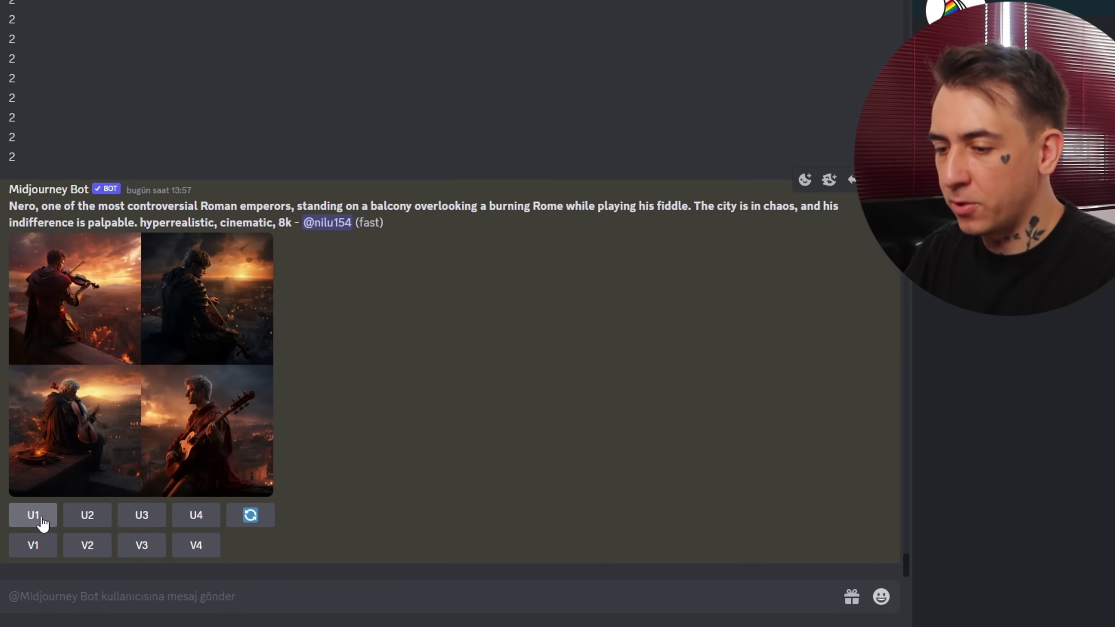
{"action": "left_click", "coordinate": [42, 520]}
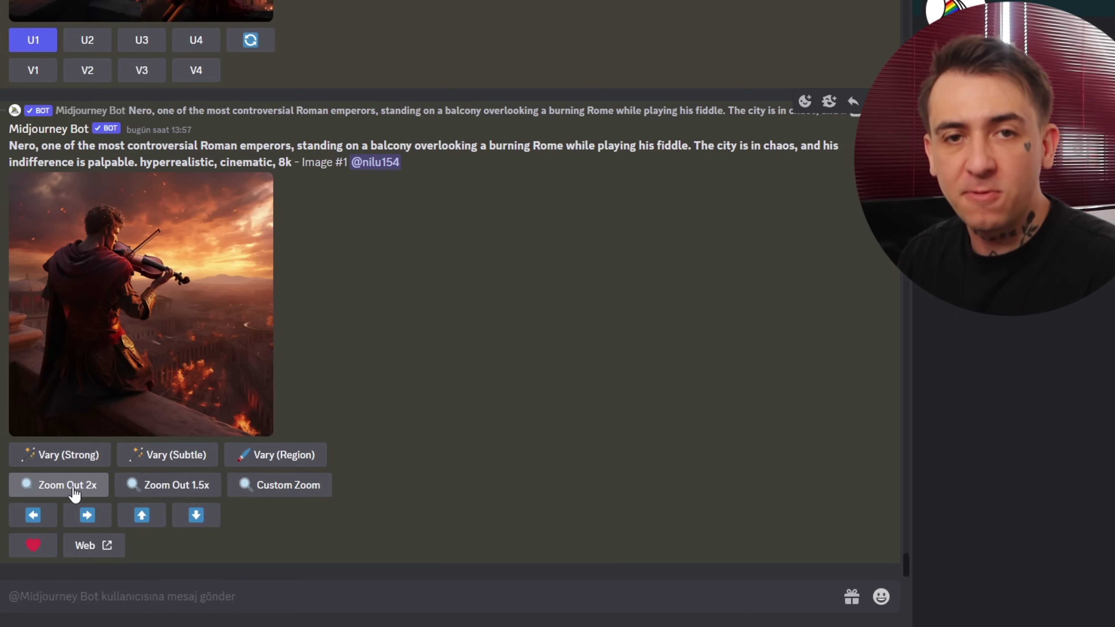
{"action": "left_click", "coordinate": [68, 487]}
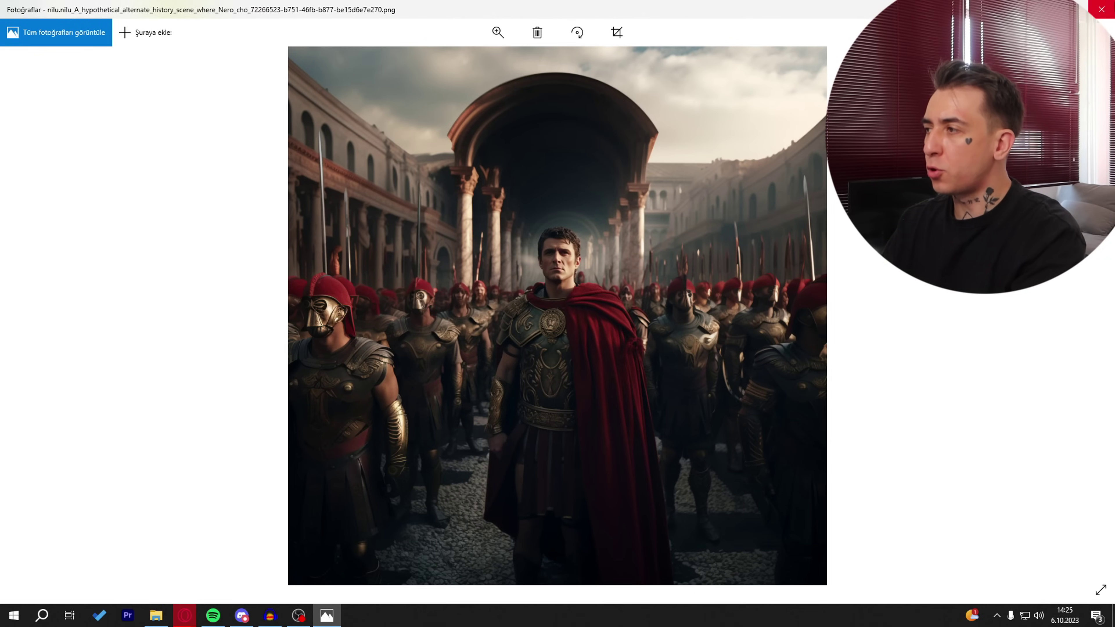
Look through the saved Midjourney images in the nero folder, from the Roman Senate debate back to Nero among his soldiers
{"action": "left_click", "coordinate": [1110, 6]}
{"action": "double_click", "coordinate": [549, 150]}
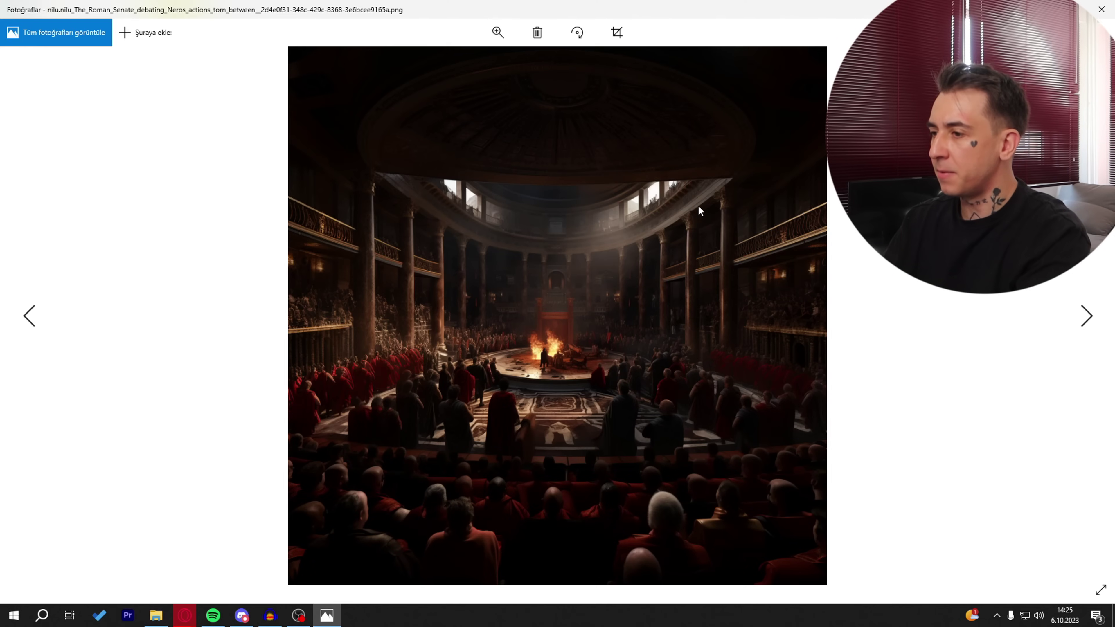
{"action": "key", "text": "Left"}
{"action": "key", "text": "Left"}
{"action": "key", "text": "Left"}
{"action": "key", "text": "Left"}
{"action": "key", "text": "Left"}
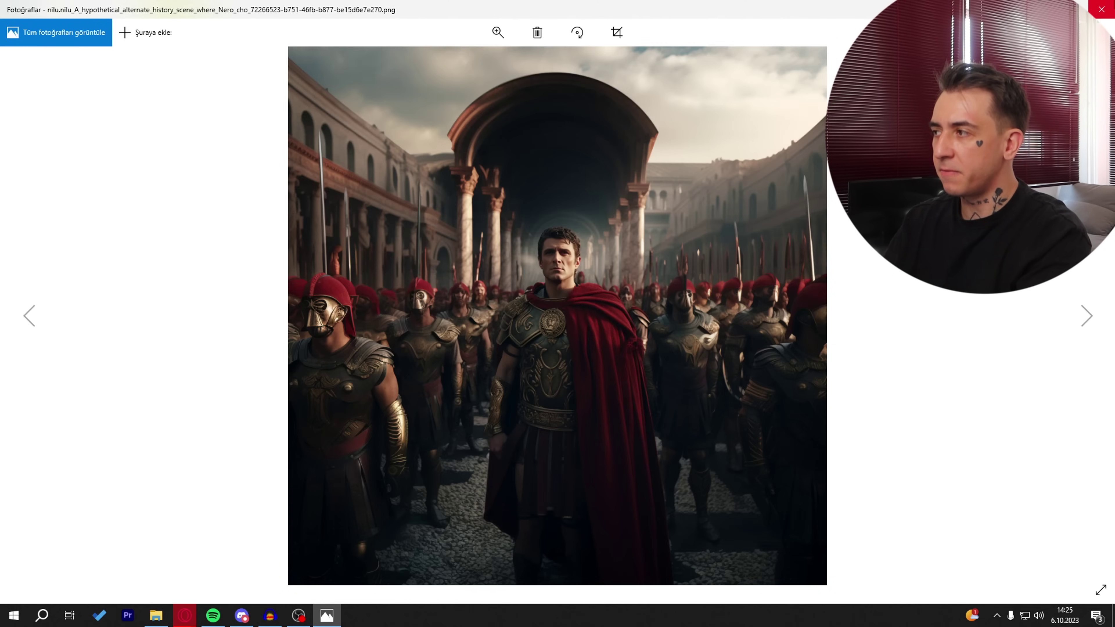
{"action": "left_click", "coordinate": [1101, 9]}
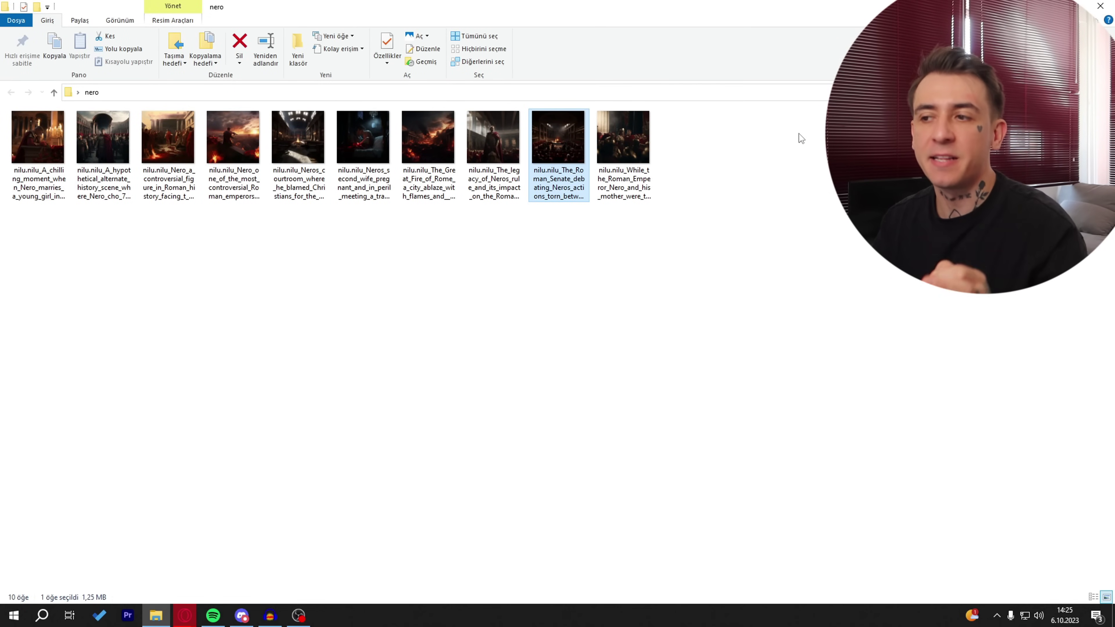
{"action": "left_click", "coordinate": [681, 173]}
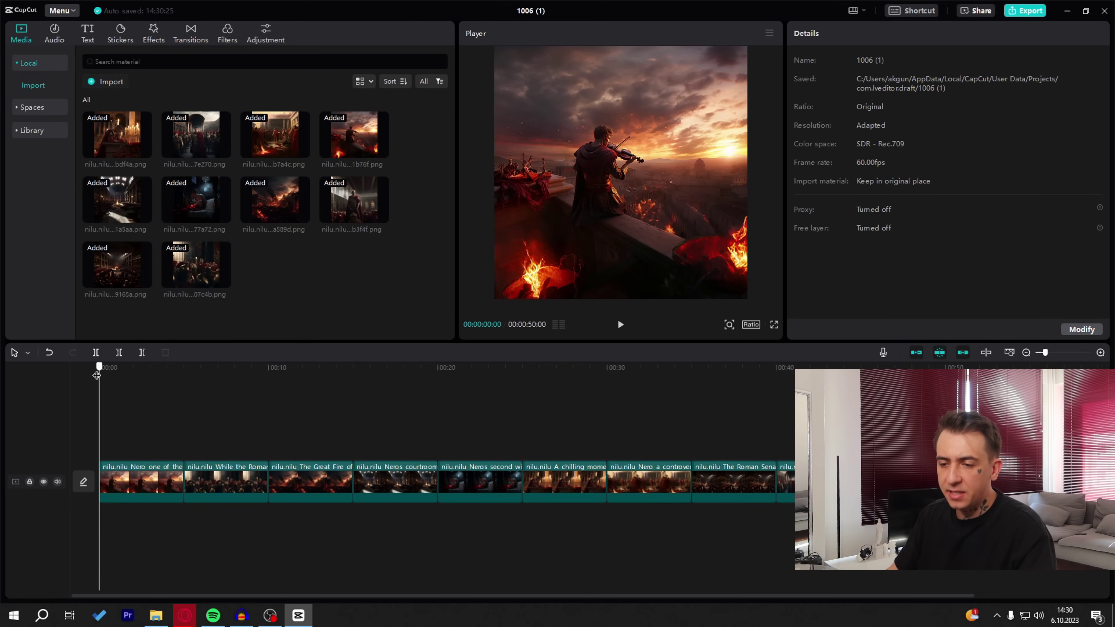
Switch to CapCut and add a default text clip at the start of the timeline
{"action": "mouse_move", "coordinate": [101, 367]}
{"action": "left_mouse_down"}
{"action": "mouse_move", "coordinate": [725, 385]}
{"action": "mouse_move", "coordinate": [867, 375]}
{"action": "mouse_move", "coordinate": [85, 361]}
{"action": "left_mouse_up"}
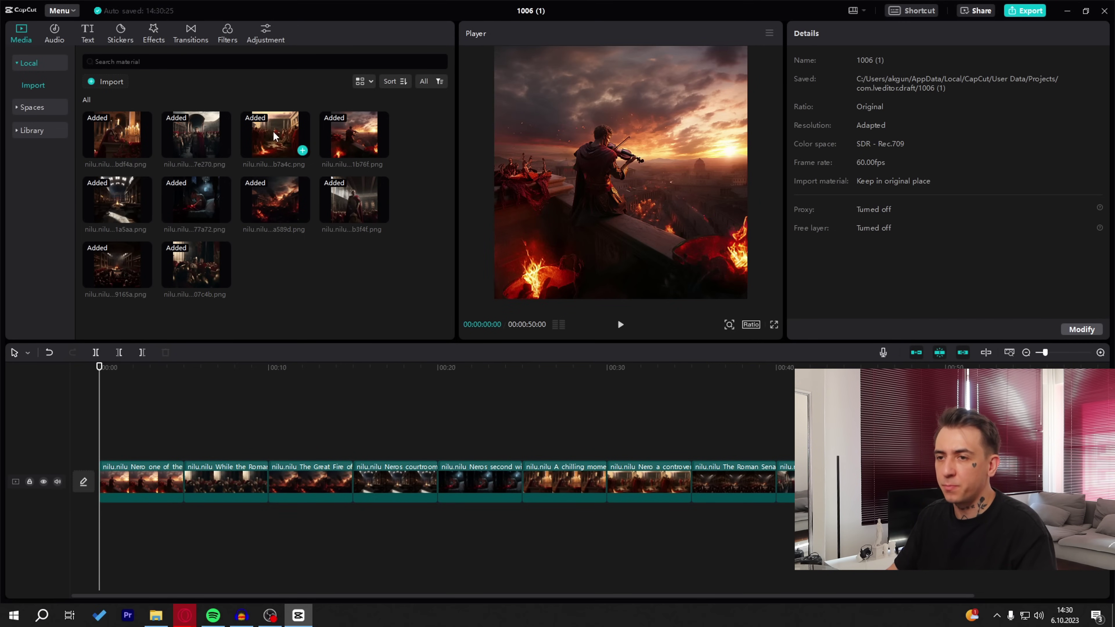
{"action": "left_click", "coordinate": [87, 32]}
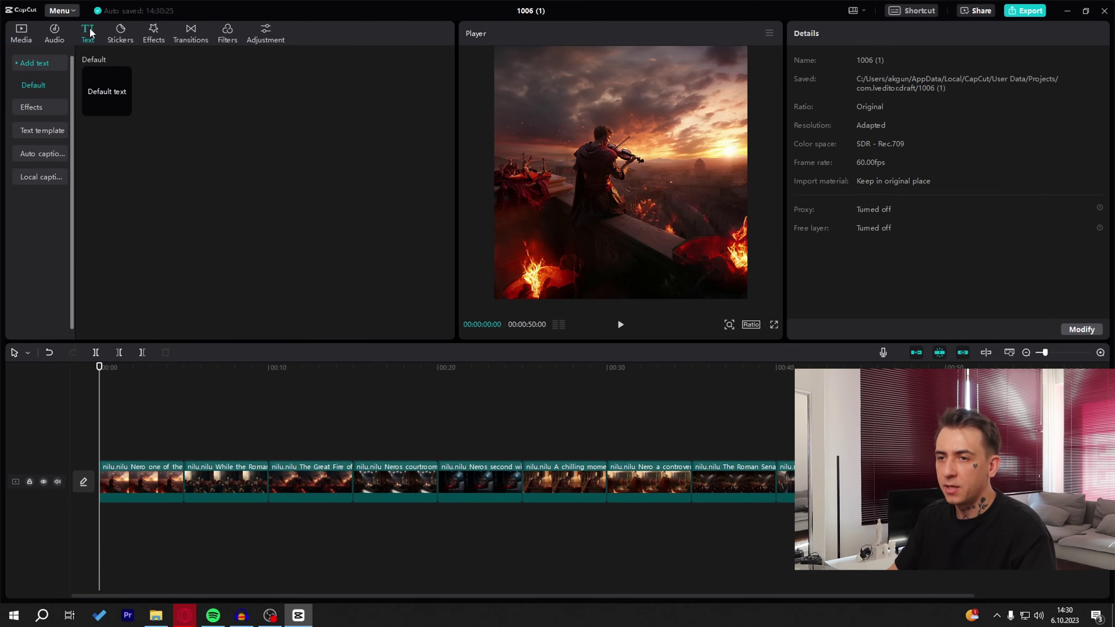
{"action": "left_click", "coordinate": [124, 108]}
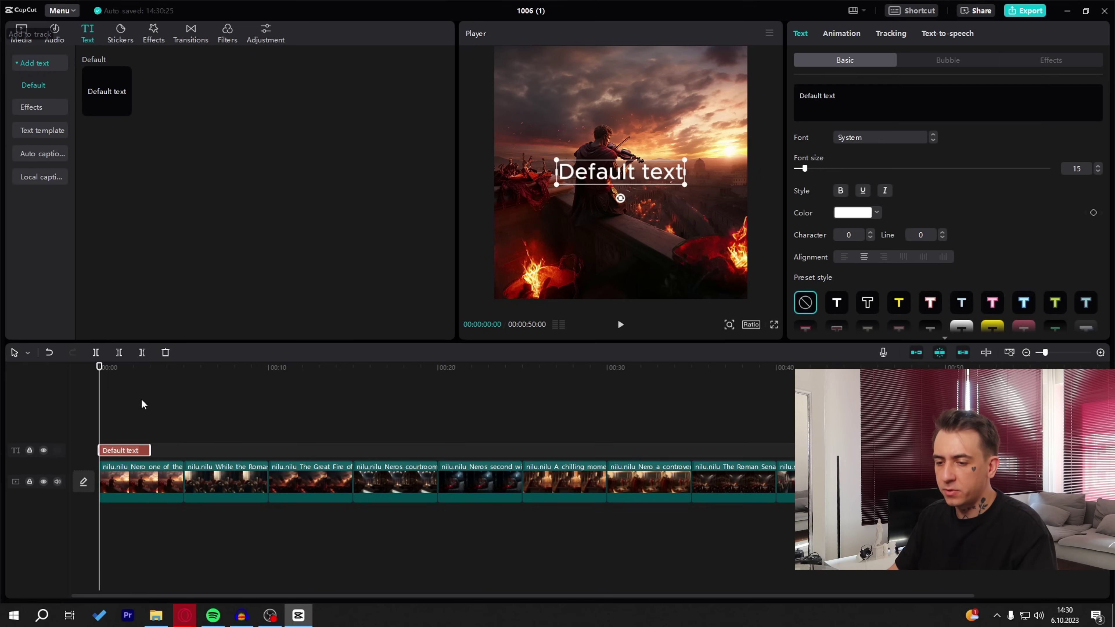
Replace the default text with the first paragraph of the English Nero script, copied from the ChatGPT conversation
{"action": "key", "text": "alt+Tab"}
{"action": "left_click", "coordinate": [463, 174]}
{"action": "left_click_drag", "start_coordinate": [524, 172], "coordinate": [796, 205]}
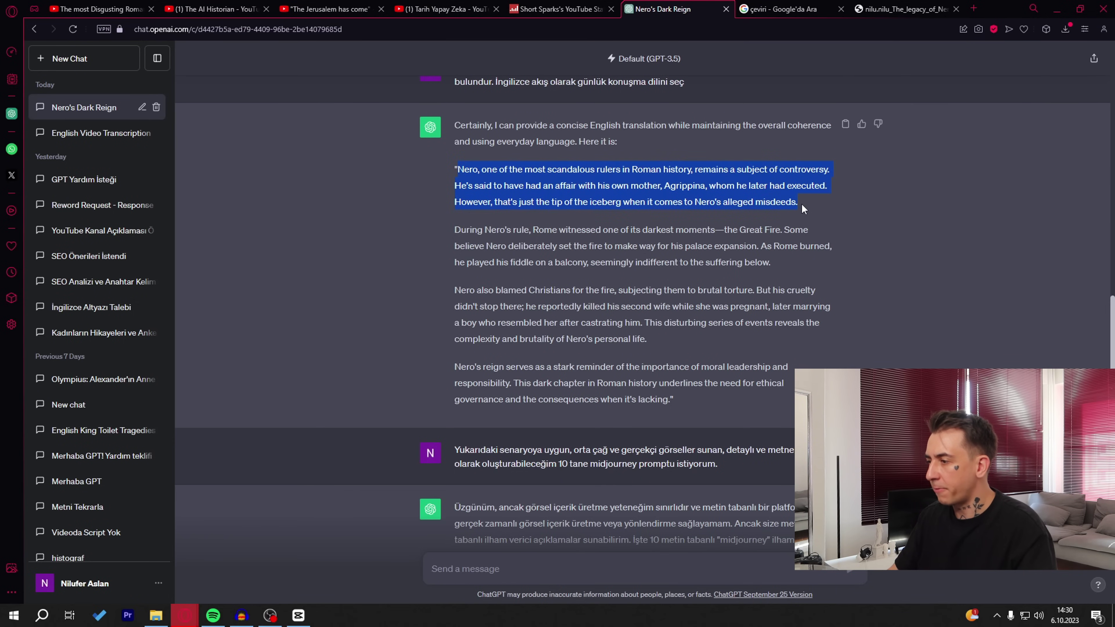
{"action": "key", "text": "ctrl+c"}
{"action": "key", "text": "alt+Tab"}
{"action": "key", "text": "ctrl+v"}
{"action": "key", "text": "alt+Tab"}
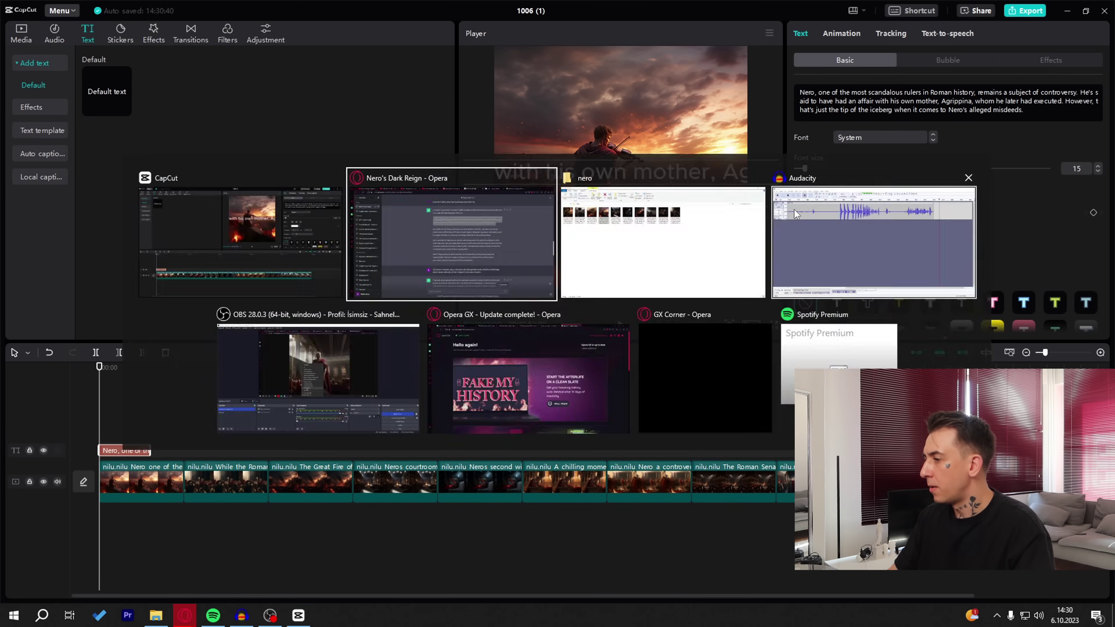
{"action": "key", "text": "alt+Tab"}
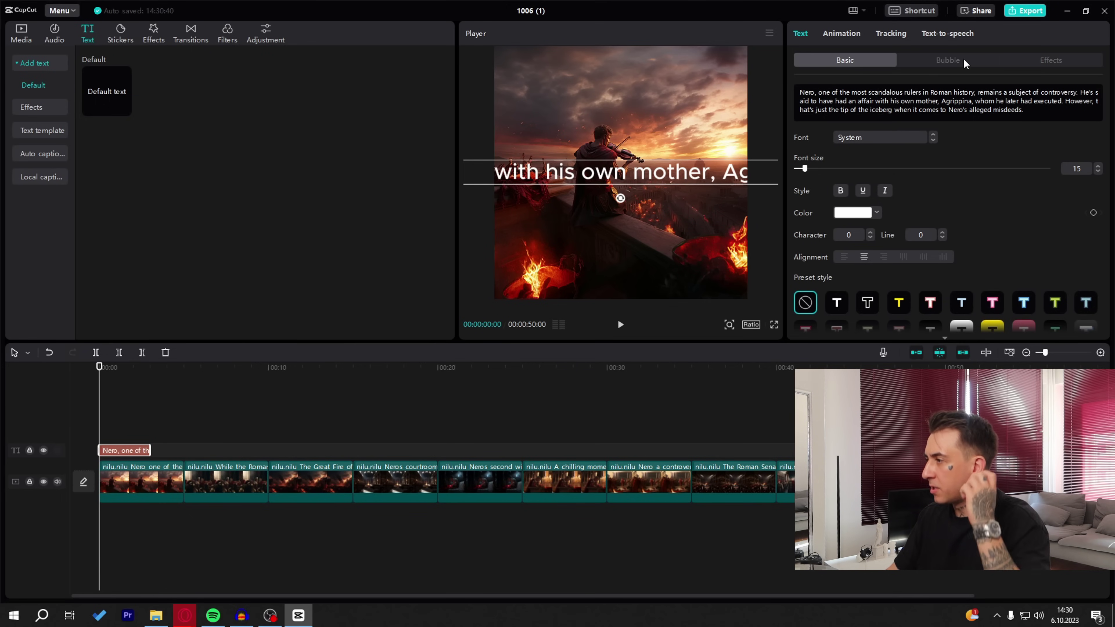
Audition the Peaceful Male, Peaceful Female and Charming Male voices, and generate the first paragraph's narration with Charming Male
{"action": "left_click", "coordinate": [942, 32]}
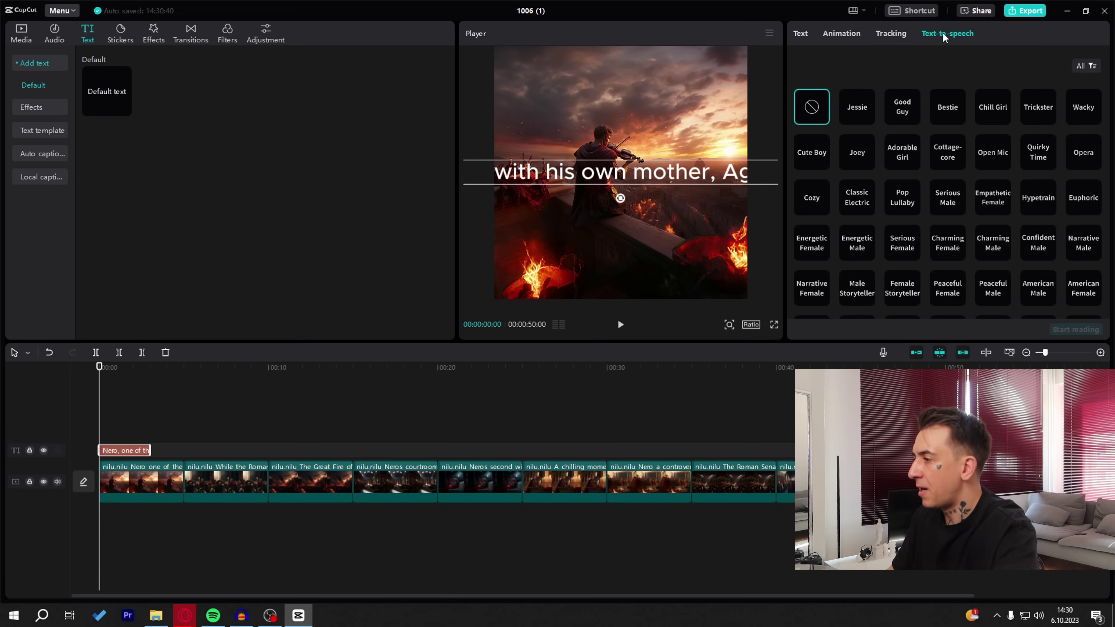
{"action": "scroll", "coordinate": [992, 246], "scroll_direction": "down", "scroll_amount": 2}
{"action": "left_click", "coordinate": [992, 210]}
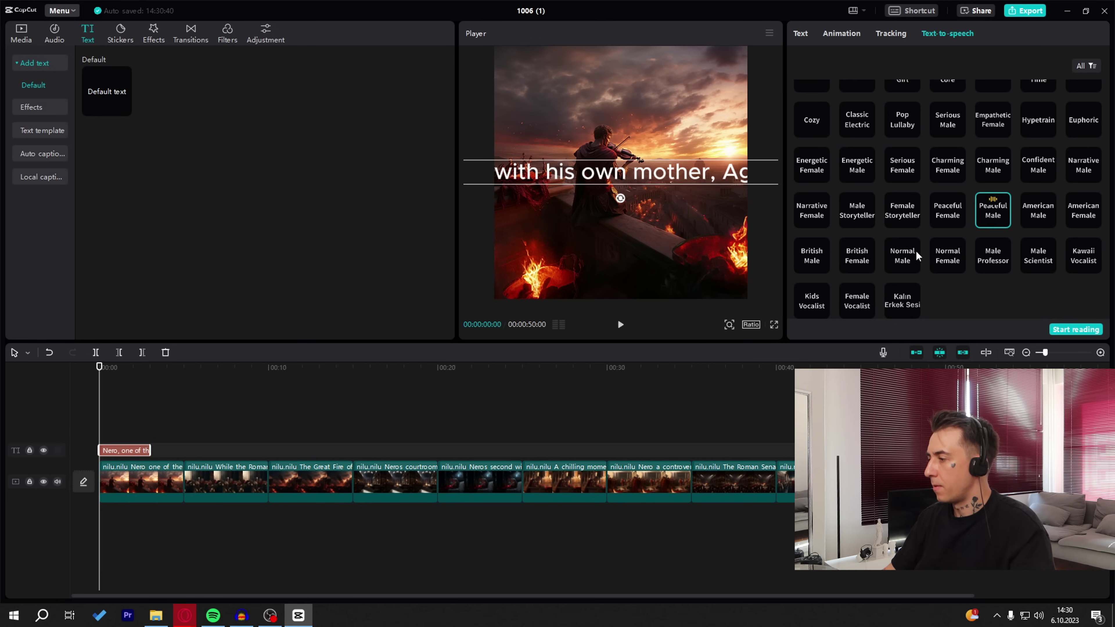
{"action": "left_click", "coordinate": [953, 218]}
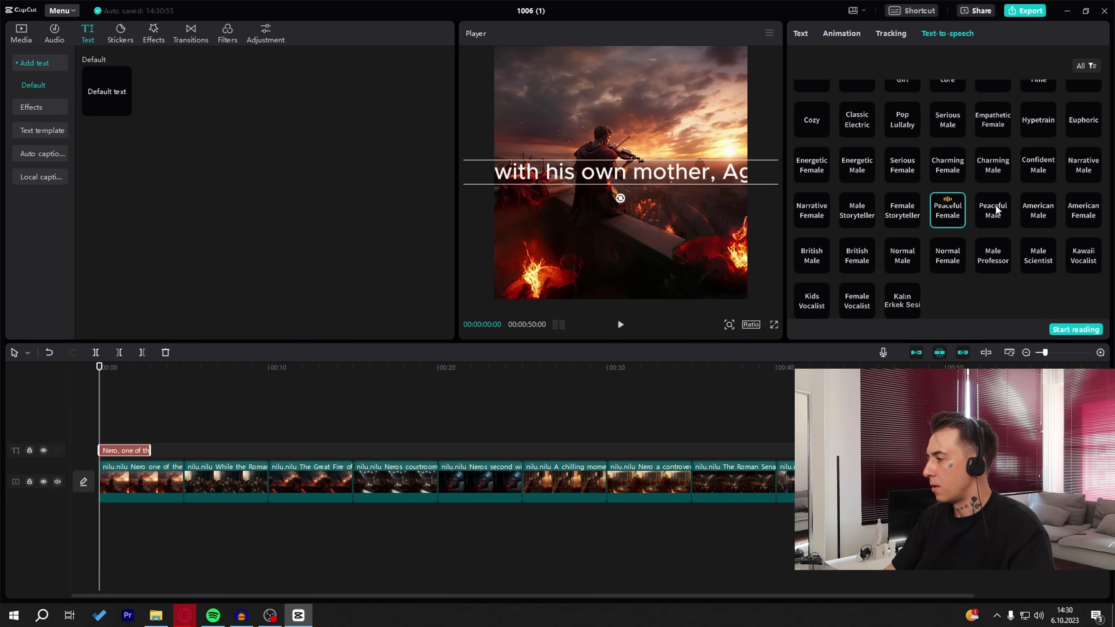
{"action": "left_click", "coordinate": [978, 173]}
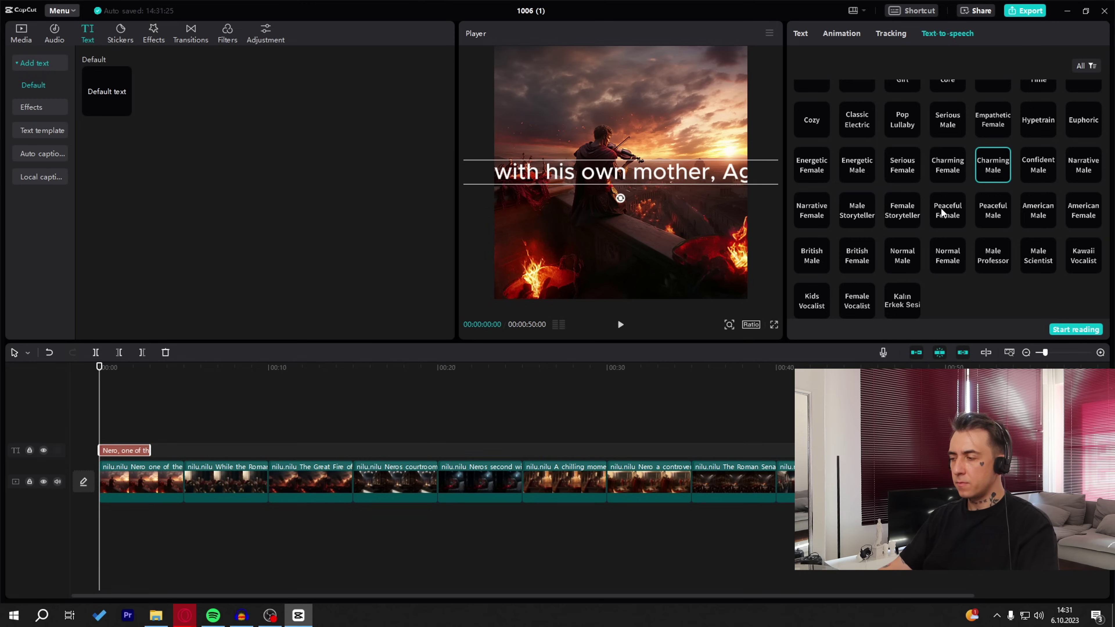
{"action": "key", "text": "space"}
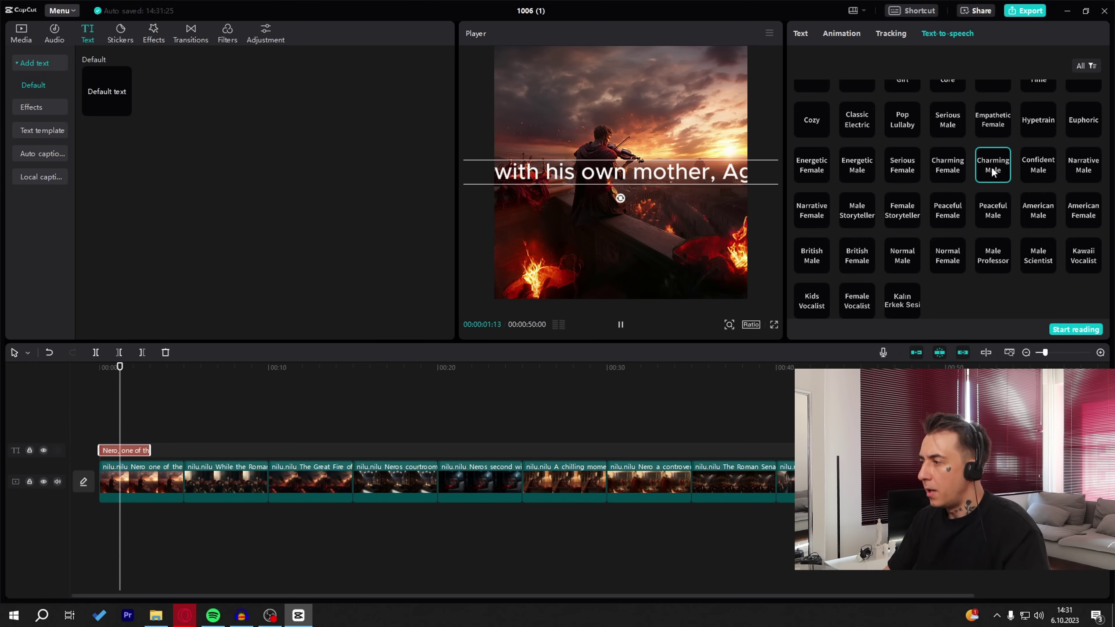
{"action": "key", "text": "space"}
{"action": "left_click", "coordinate": [112, 369]}
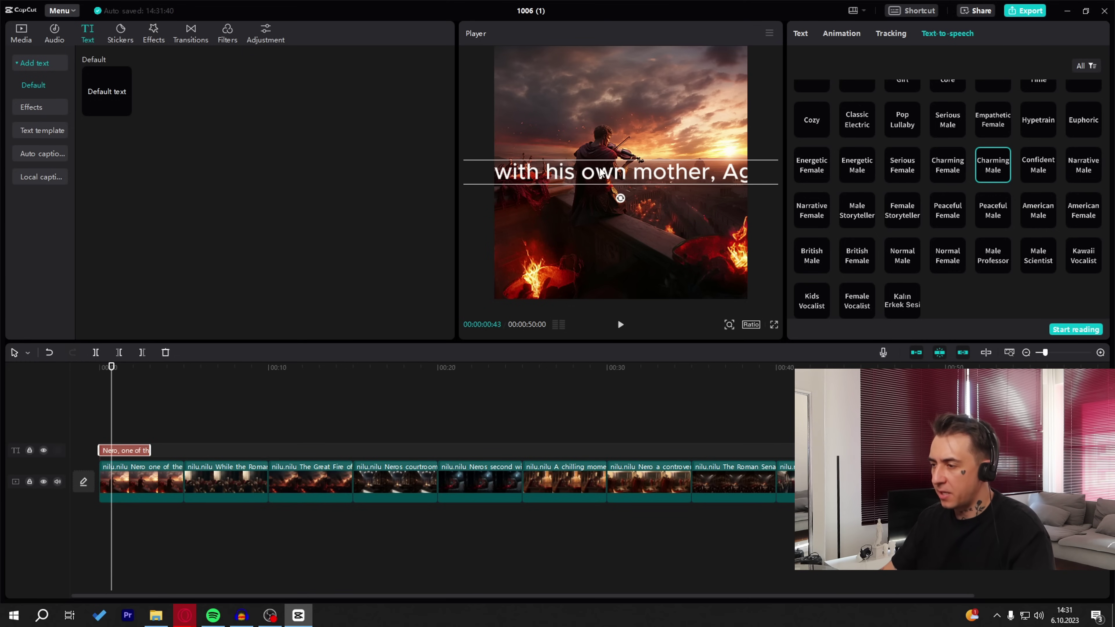
{"action": "left_click", "coordinate": [1073, 330]}
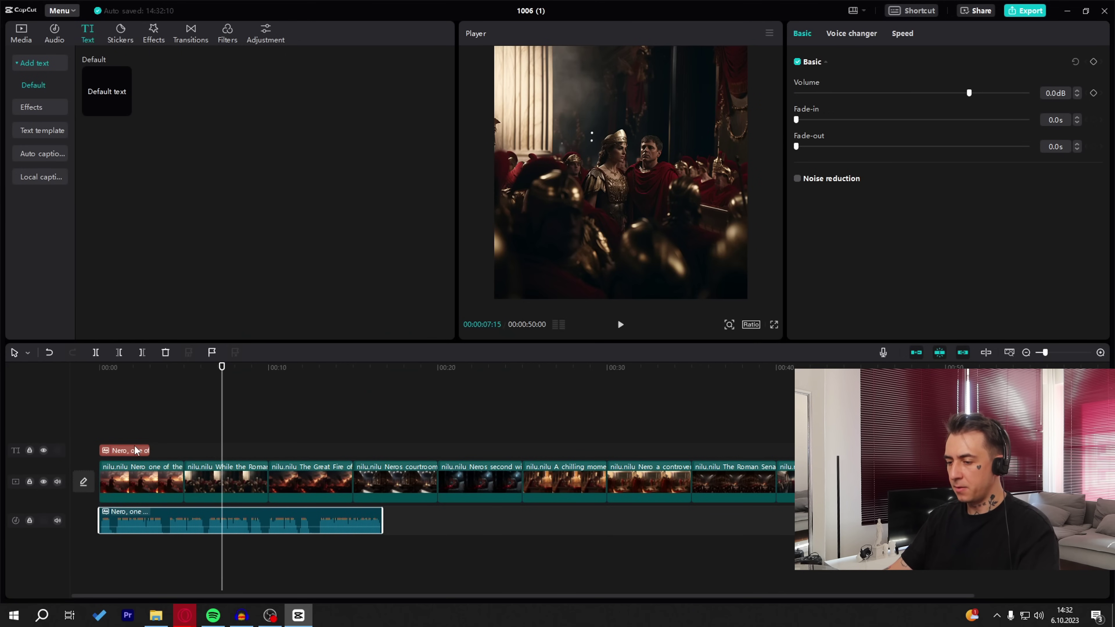
Move the text clip to the end of the first narration and replace its text with the script's second paragraph, "During Nero's rule..."
{"action": "left_click_drag", "start_coordinate": [136, 450], "coordinate": [413, 457]}
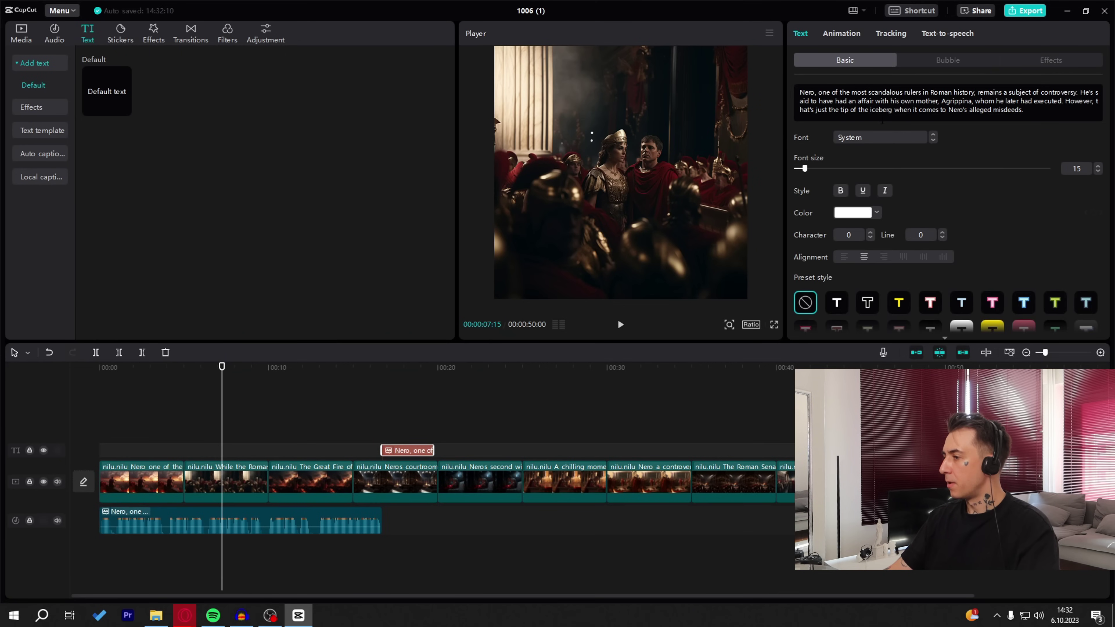
{"action": "key", "text": "ctrl+a"}
{"action": "key", "text": "ctrl+v"}
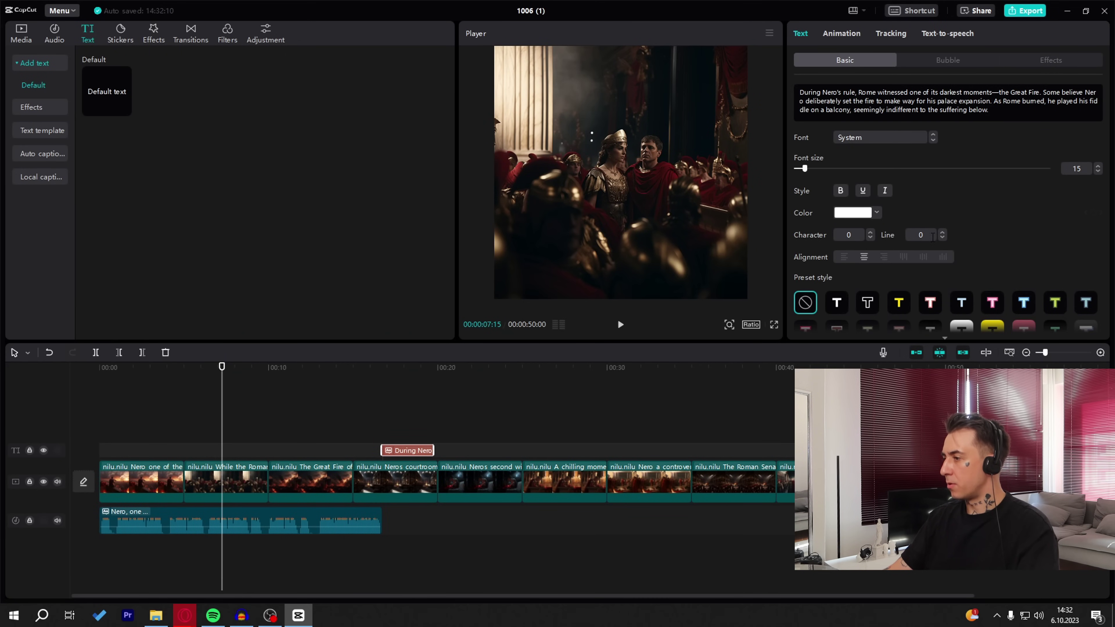
Generate text-to-speech narration for the second paragraph with the Charming Male voice
{"action": "left_click", "coordinate": [888, 34]}
{"action": "left_click", "coordinate": [952, 35]}
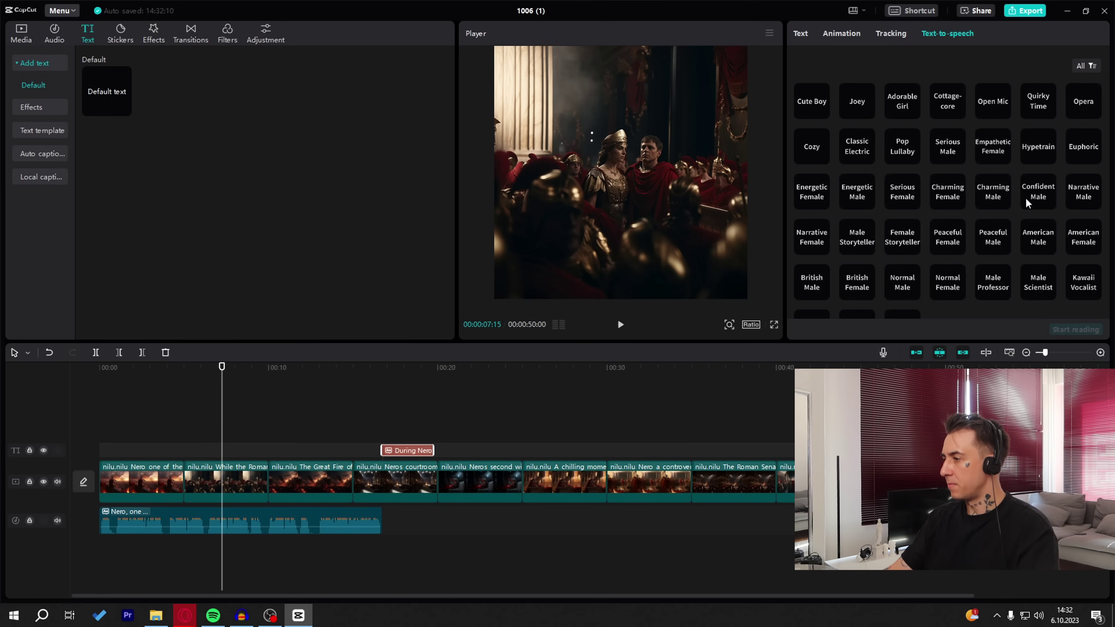
{"action": "left_click", "coordinate": [993, 193]}
{"action": "left_click", "coordinate": [1075, 330]}
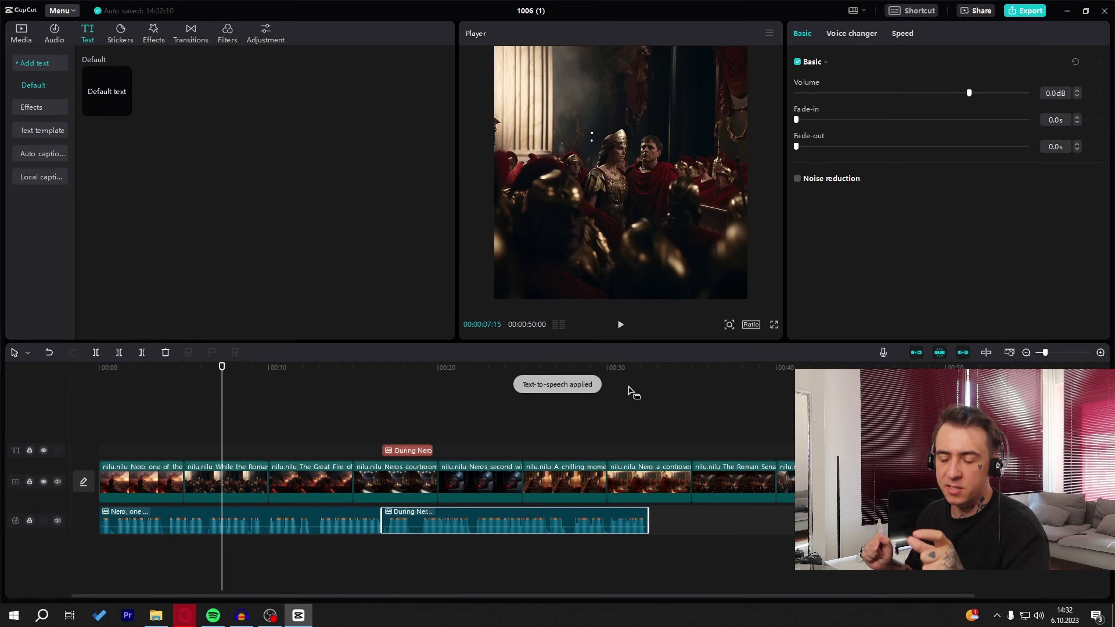
Move the text clip past the second narration and copy the script's third paragraph, "Nero also blamed Christians...", from ChatGPT
{"action": "left_click_drag", "start_coordinate": [409, 456], "coordinate": [679, 457]}
{"action": "key", "text": "alt+Tab"}
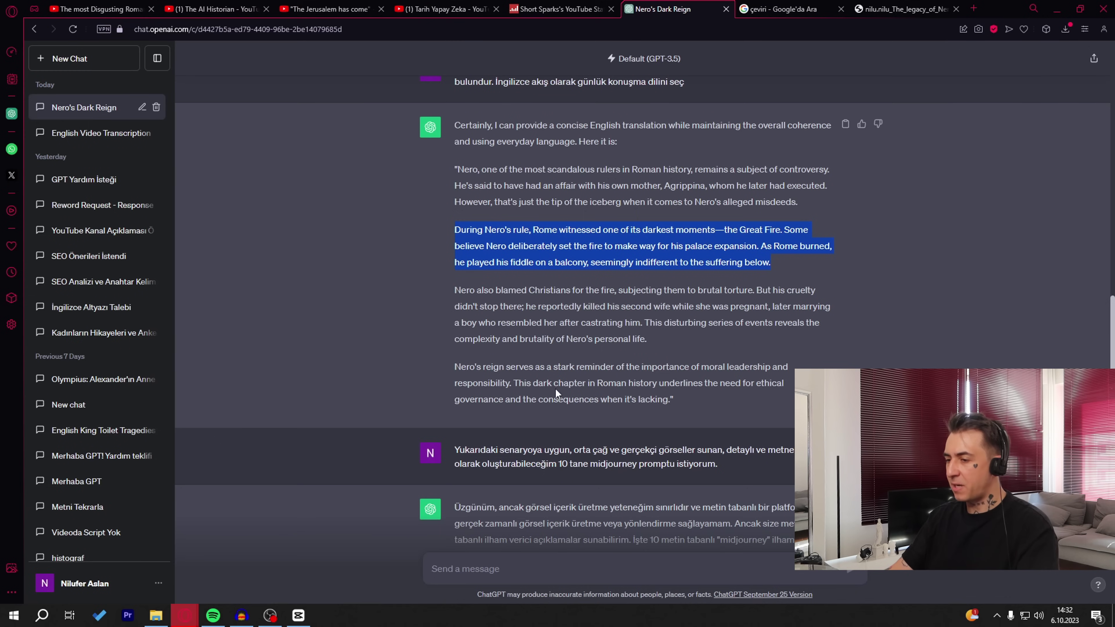
{"action": "left_click_drag", "start_coordinate": [455, 290], "coordinate": [654, 342]}
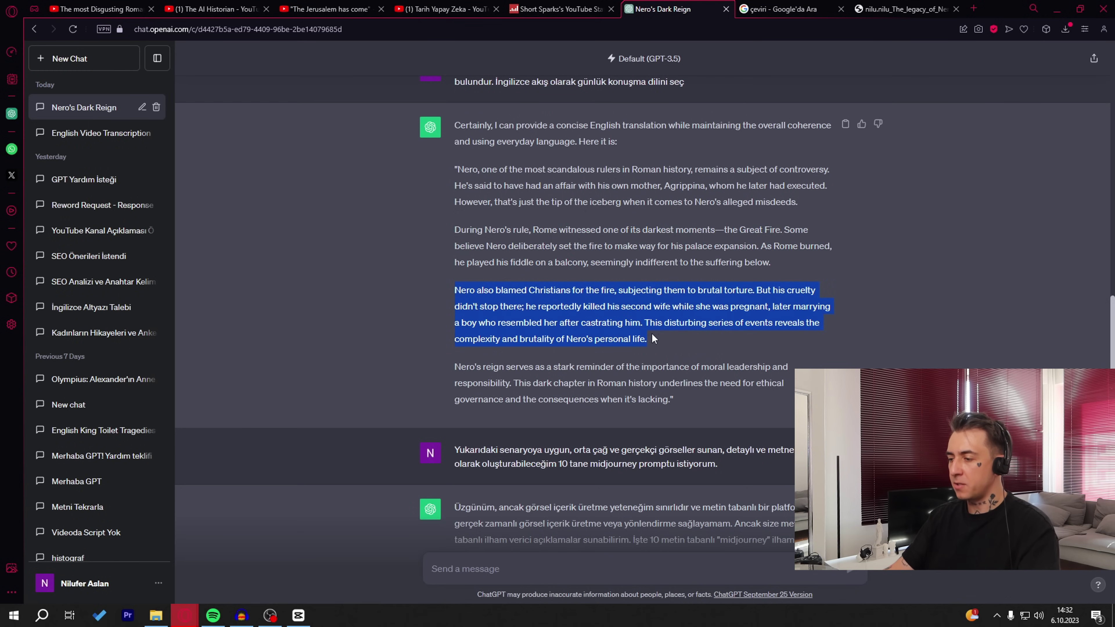
{"action": "key", "text": "alt+Tab"}
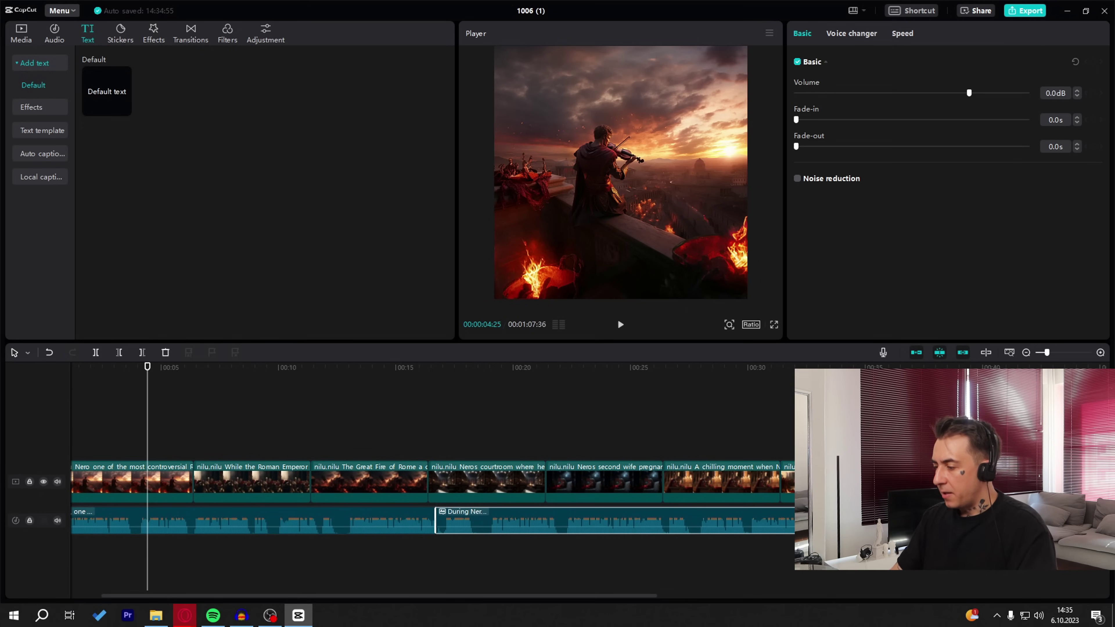
Play back the timeline across the first and second images to check them against the narration
{"action": "key", "text": "Escape"}
{"action": "key", "text": "space"}
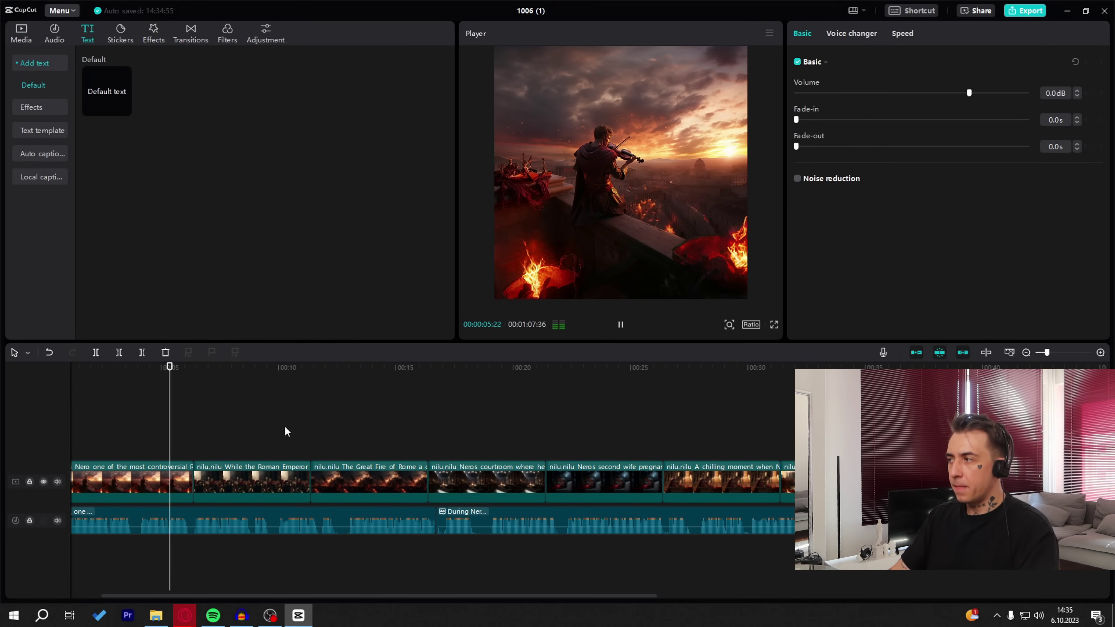
{"action": "scroll", "coordinate": [286, 434], "scroll_direction": "down", "scroll_amount": 3}
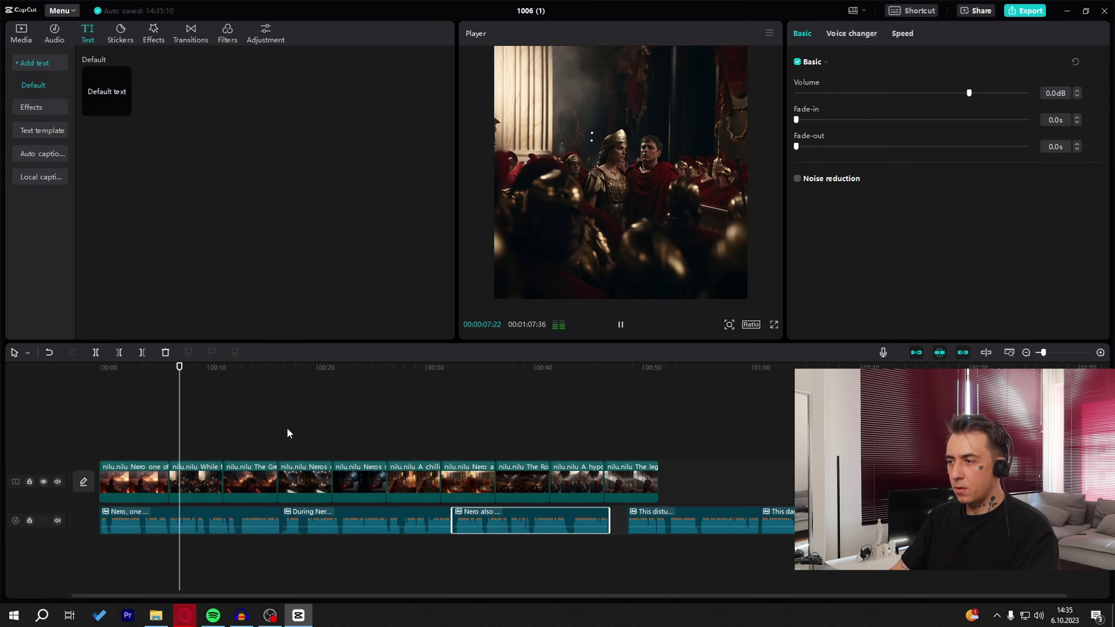
{"action": "key", "text": "space"}
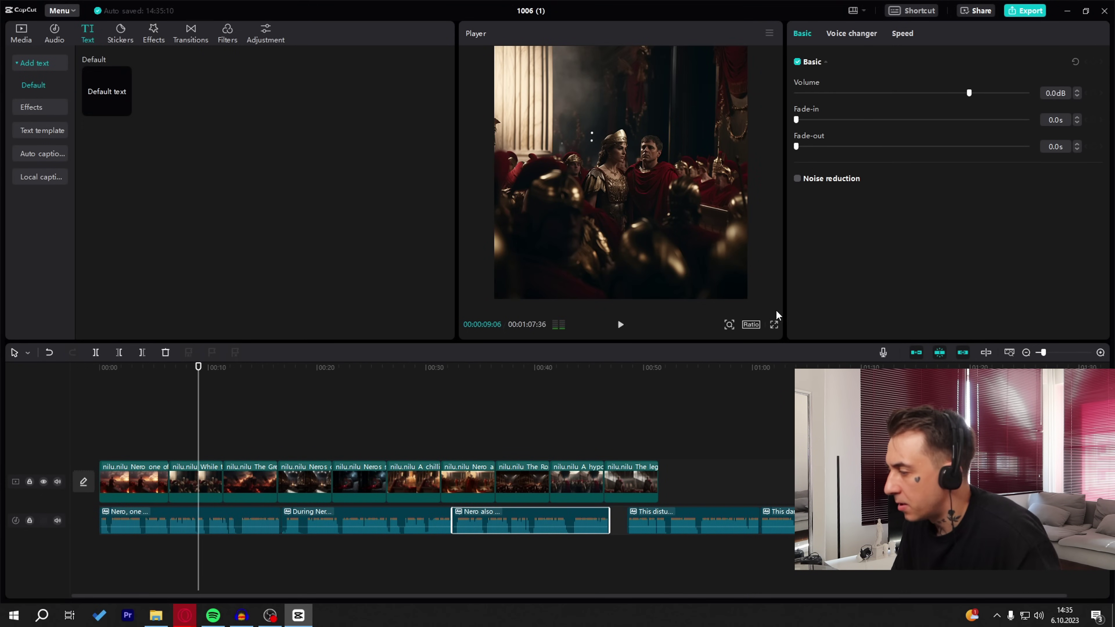
Set the project's aspect ratio to 9:16
{"action": "left_click", "coordinate": [774, 324]}
{"action": "key", "text": "Escape"}
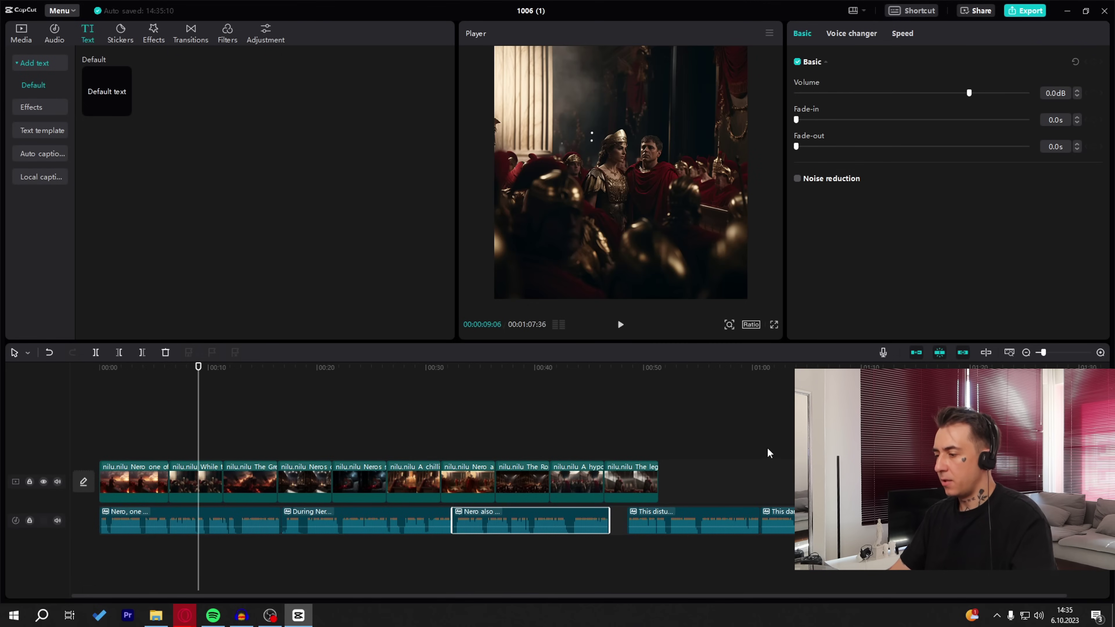
{"action": "left_click", "coordinate": [750, 324]}
{"action": "left_click", "coordinate": [773, 440]}
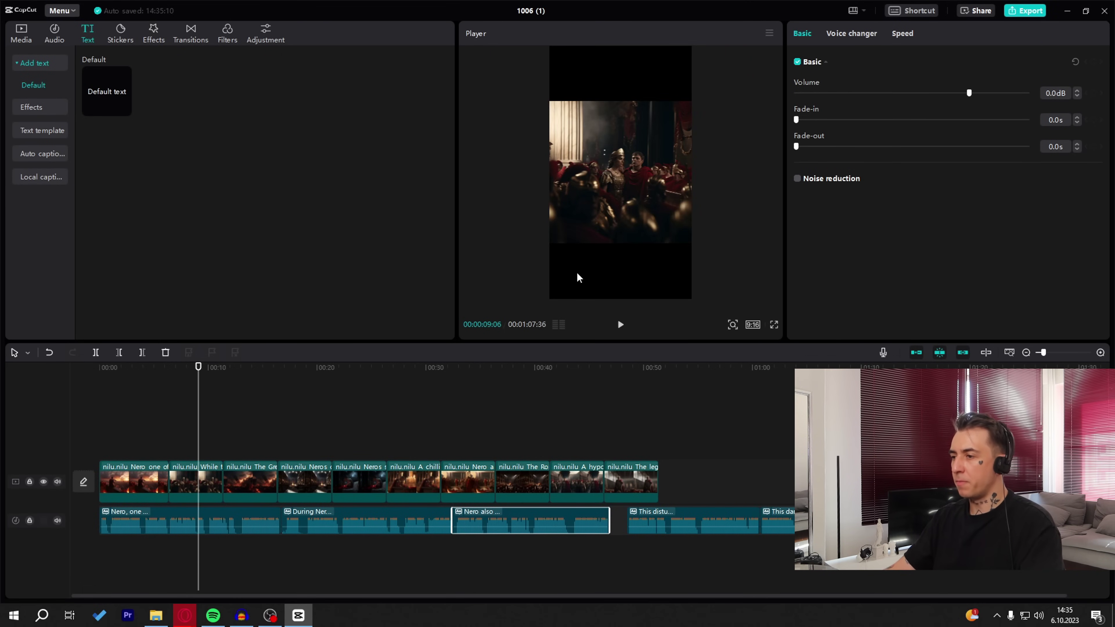
Enlarge the second and first images so each fills the 9:16 frame without black bars
{"action": "left_click", "coordinate": [124, 479]}
{"action": "left_click", "coordinate": [659, 243]}
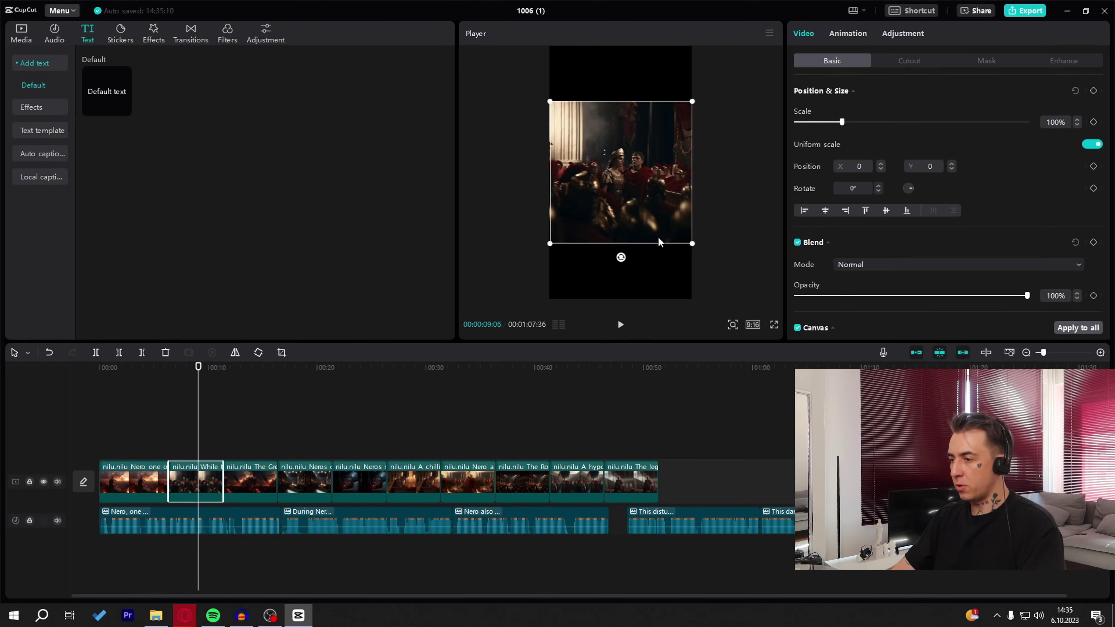
{"action": "left_click_drag", "start_coordinate": [695, 242], "coordinate": [763, 315]}
{"action": "left_click", "coordinate": [126, 478]}
{"action": "left_click", "coordinate": [153, 369]}
{"action": "left_click_drag", "start_coordinate": [693, 244], "coordinate": [768, 322]}
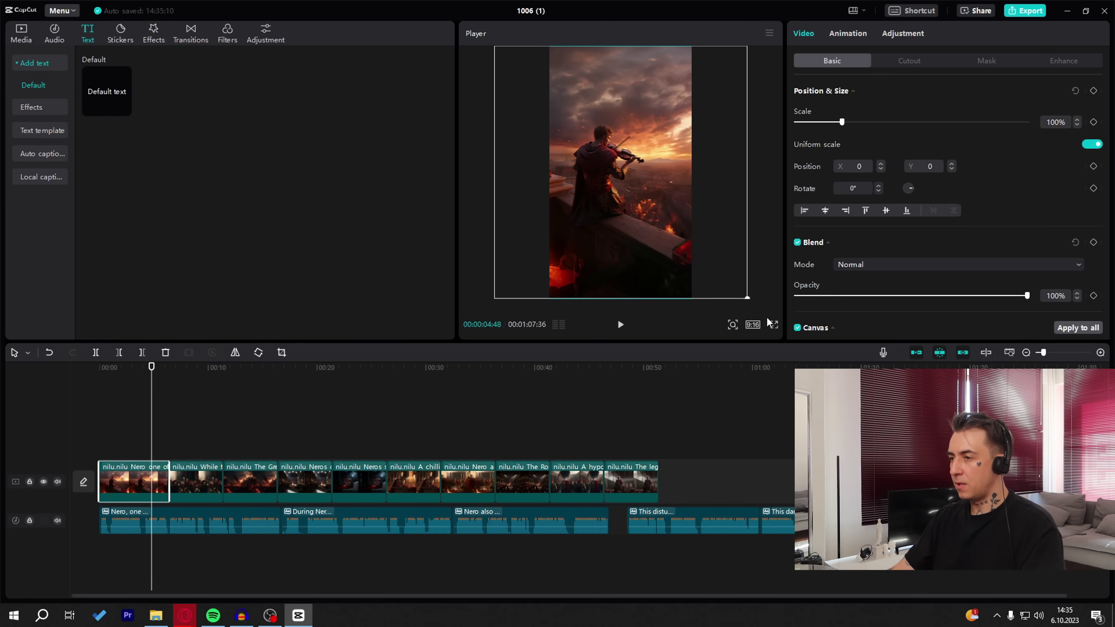
Enlarge the third and fourth images to cover the whole vertical frame
{"action": "left_click", "coordinate": [236, 482]}
{"action": "left_click", "coordinate": [262, 371]}
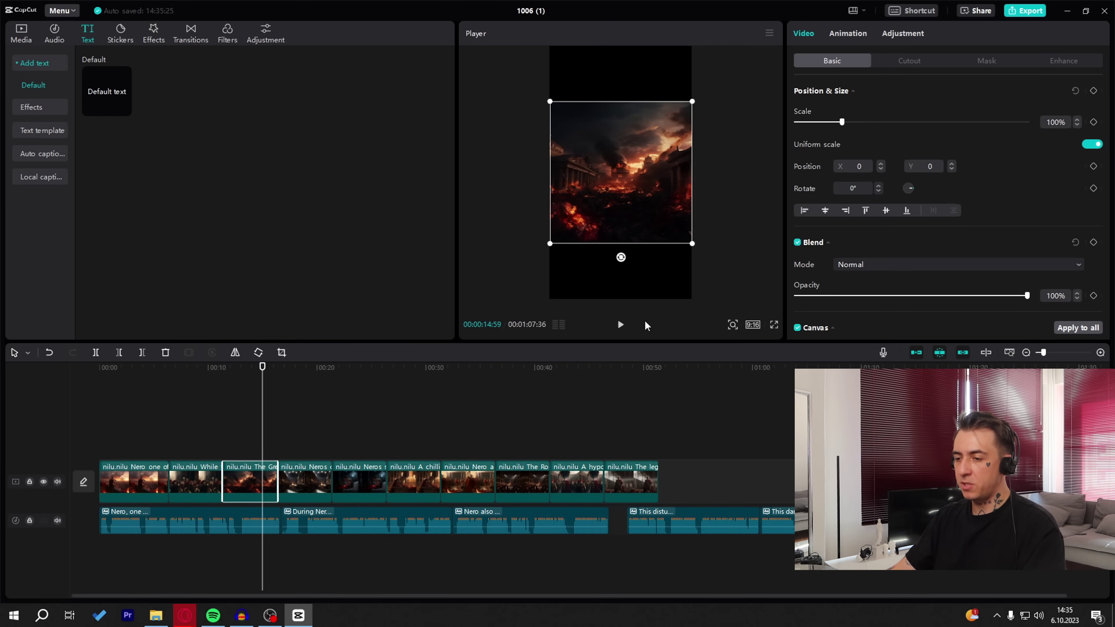
{"action": "left_click_drag", "start_coordinate": [693, 244], "coordinate": [767, 346]}
{"action": "left_click", "coordinate": [311, 476]}
{"action": "left_click", "coordinate": [302, 368]}
{"action": "left_click_drag", "start_coordinate": [693, 244], "coordinate": [773, 348]}
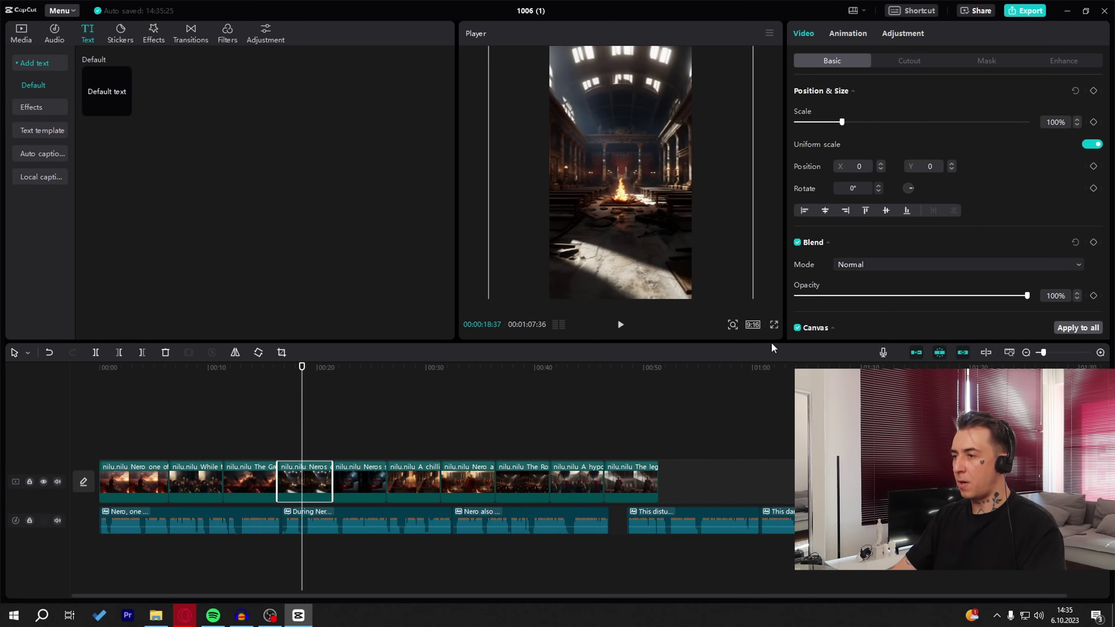
Enlarge the fifth, sixth and seventh images until each covers the full vertical frame
{"action": "left_click", "coordinate": [350, 385]}
{"action": "left_click", "coordinate": [361, 485]}
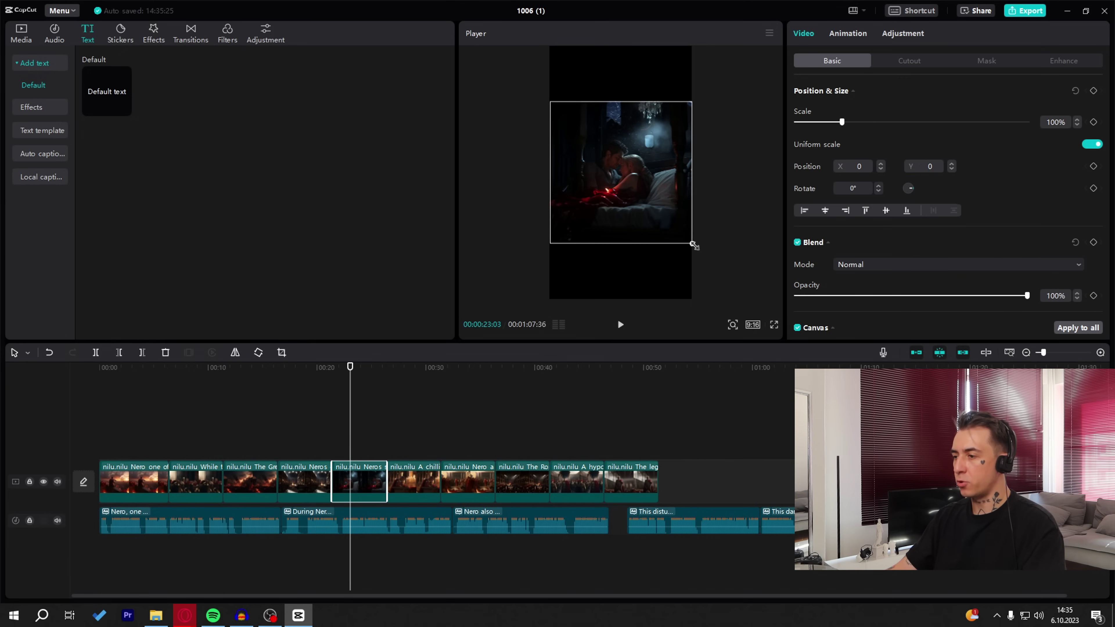
{"action": "left_click_drag", "start_coordinate": [693, 245], "coordinate": [772, 343]}
{"action": "left_click", "coordinate": [401, 471]}
{"action": "left_click", "coordinate": [418, 386]}
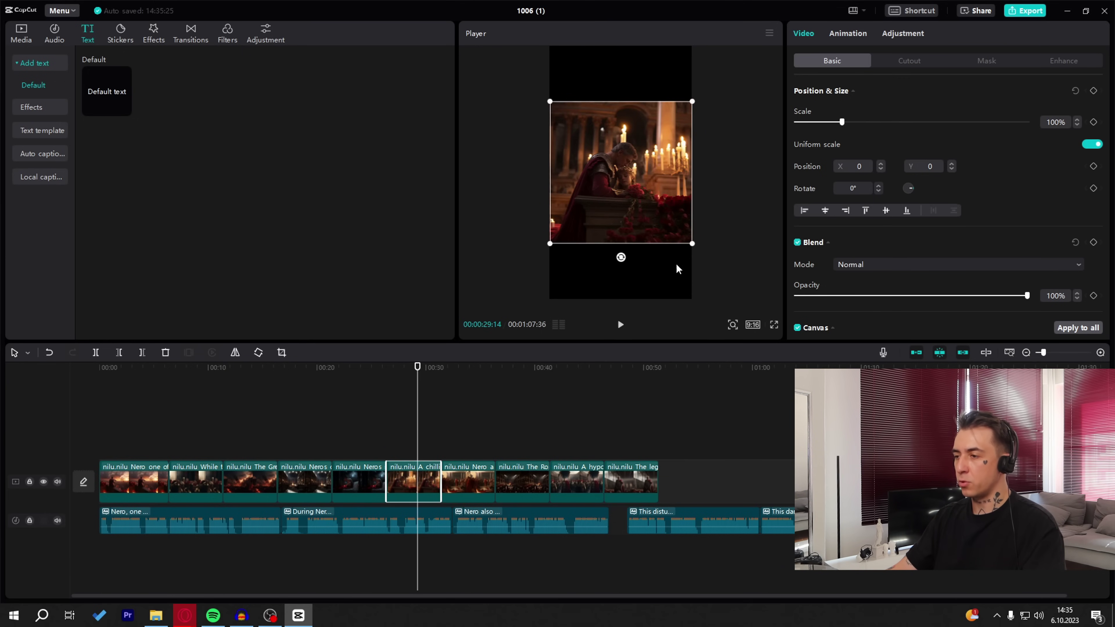
{"action": "left_click_drag", "start_coordinate": [693, 246], "coordinate": [775, 333]}
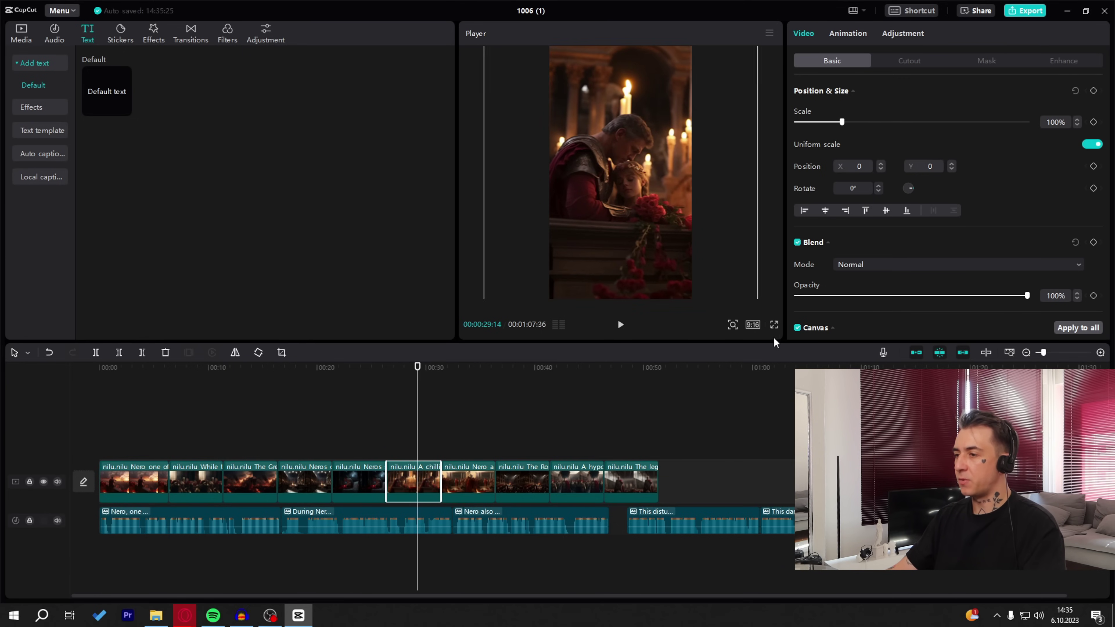
{"action": "left_click", "coordinate": [471, 488]}
{"action": "left_click", "coordinate": [464, 369]}
{"action": "left_click_drag", "start_coordinate": [692, 244], "coordinate": [724, 290]}
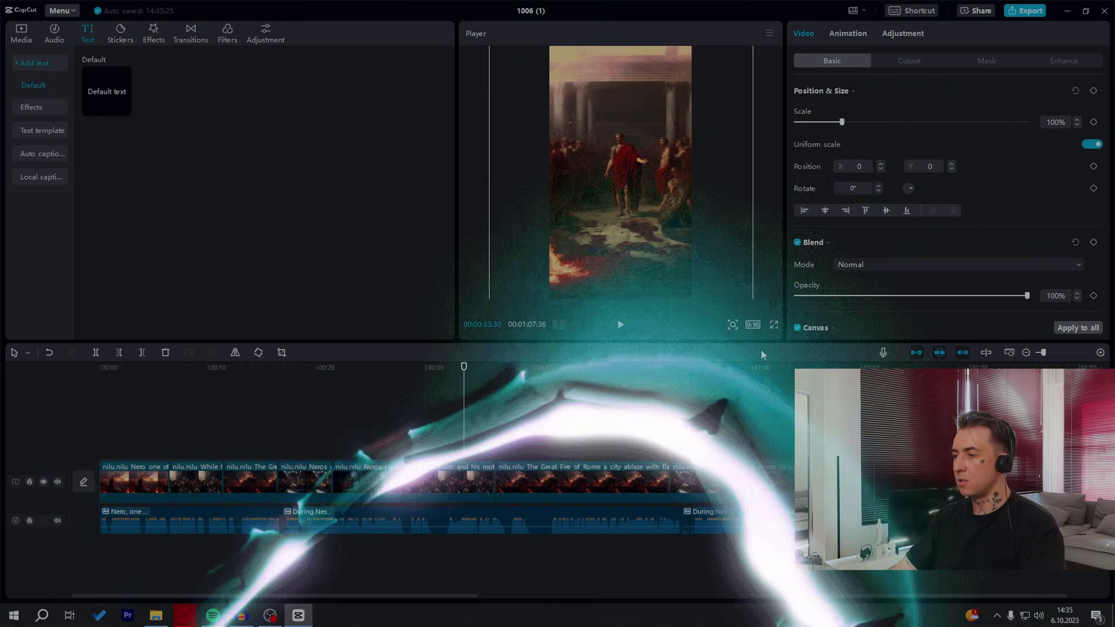
Split out and delete the first silent pause in the narration, from about 0.7 to 0.9 seconds
{"action": "scroll", "coordinate": [148, 487], "scroll_direction": "up", "scroll_amount": 1, "text": "ctrl"}
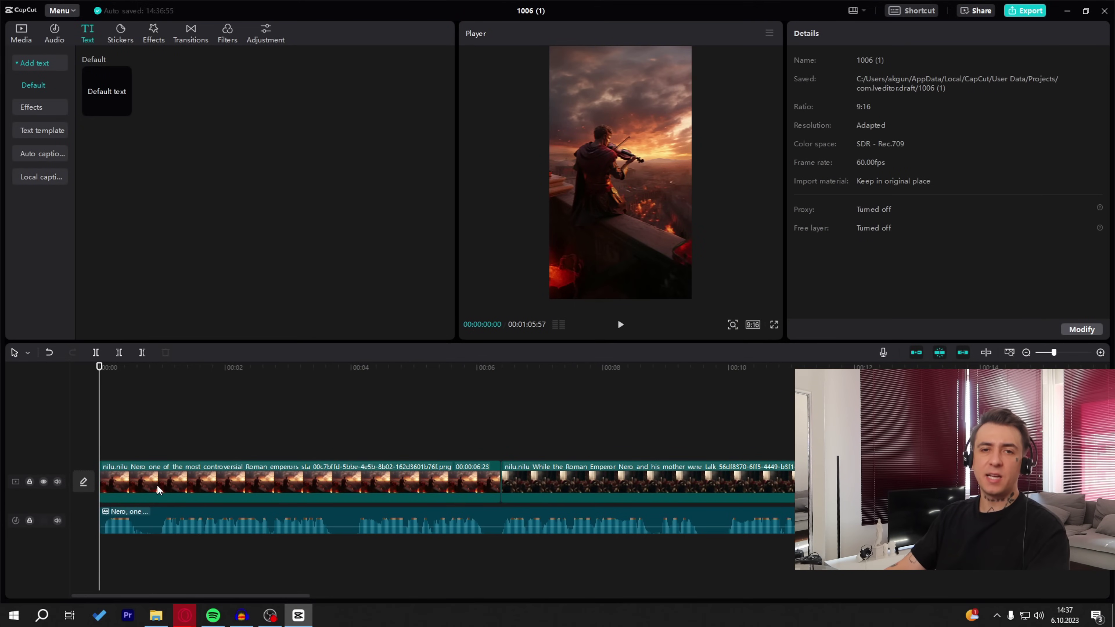
{"action": "scroll", "coordinate": [156, 484], "scroll_direction": "up", "scroll_amount": 2, "text": "ctrl"}
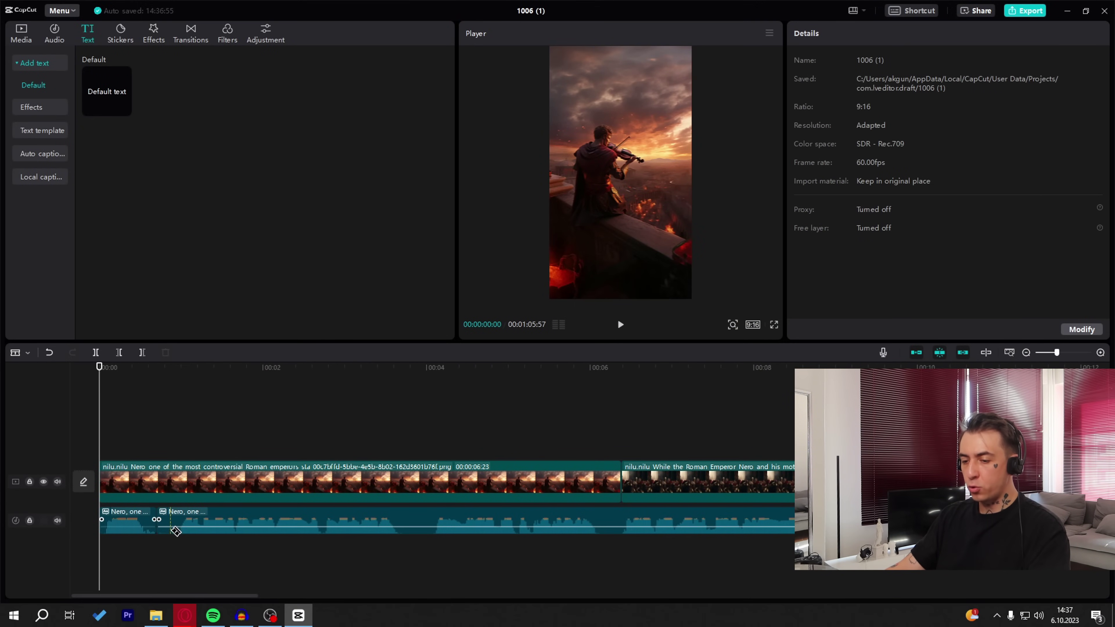
{"action": "left_click", "coordinate": [175, 523]}
{"action": "key", "text": "a"}
{"action": "left_click", "coordinate": [164, 523]}
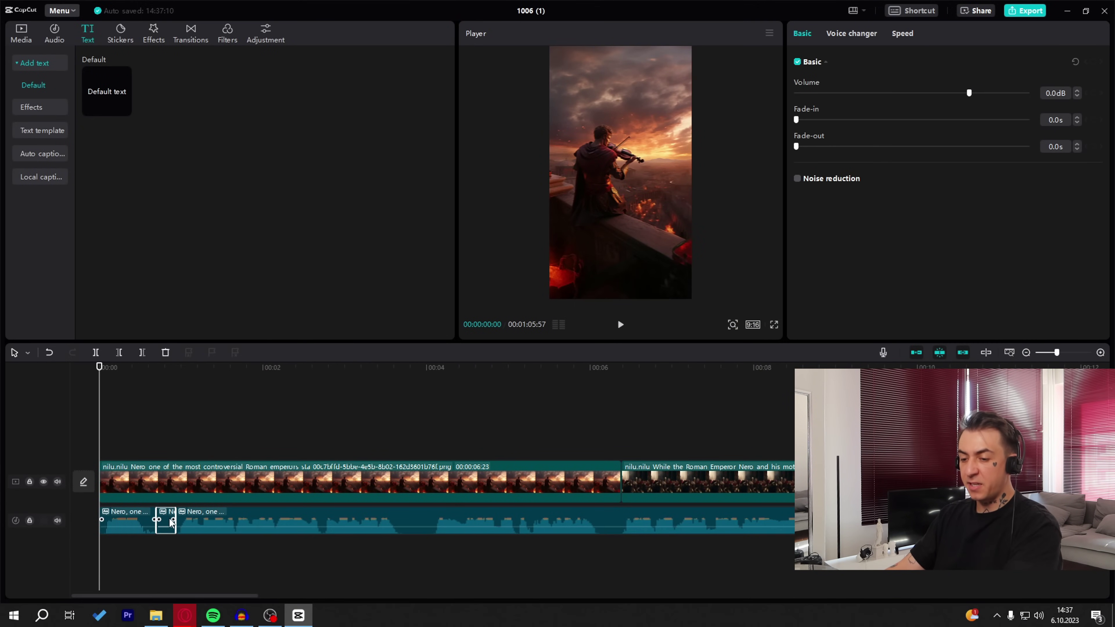
{"action": "key", "text": "Delete"}
Split the narration at about 3.7 and 4.1 seconds and delete the silent piece between the cuts
{"action": "left_click", "coordinate": [169, 520]}
{"action": "key", "text": "b"}
{"action": "left_click", "coordinate": [400, 525]}
{"action": "left_click", "coordinate": [436, 527]}
{"action": "key", "text": "a"}
{"action": "left_click", "coordinate": [418, 522]}
{"action": "key", "text": "Delete"}
Cut out the narration's silent pause just before the second image, from about 6.1 to 6.4 seconds
{"action": "key", "text": "b"}
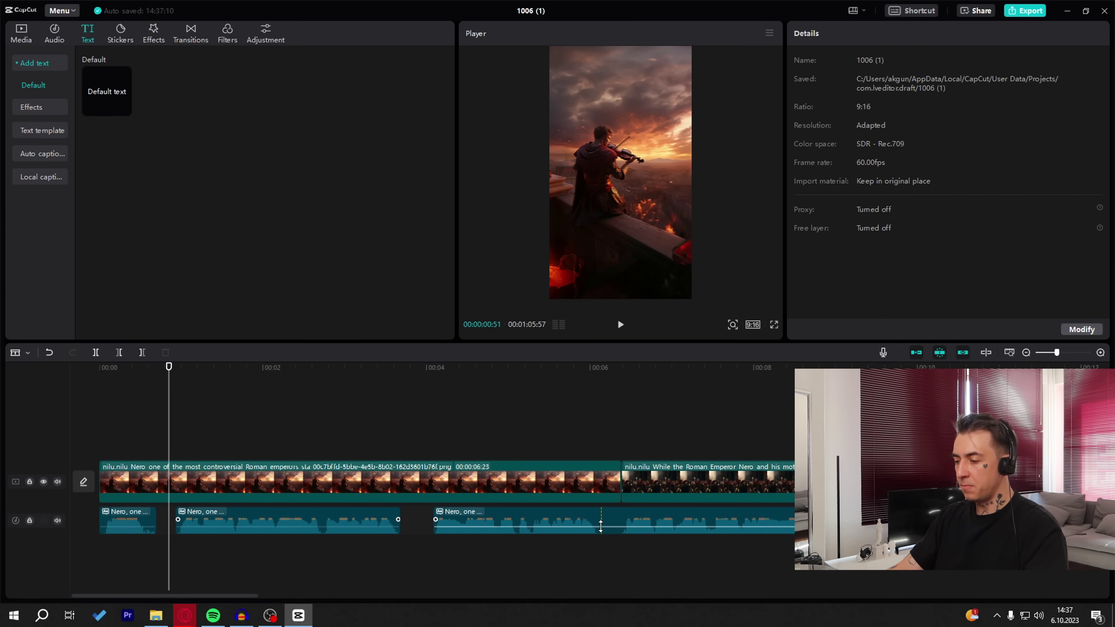
{"action": "left_click", "coordinate": [600, 525]}
{"action": "key", "text": "a"}
{"action": "left_click", "coordinate": [613, 532]}
{"action": "left_click", "coordinate": [624, 529]}
{"action": "left_click", "coordinate": [609, 524]}
{"action": "key", "text": "Delete"}
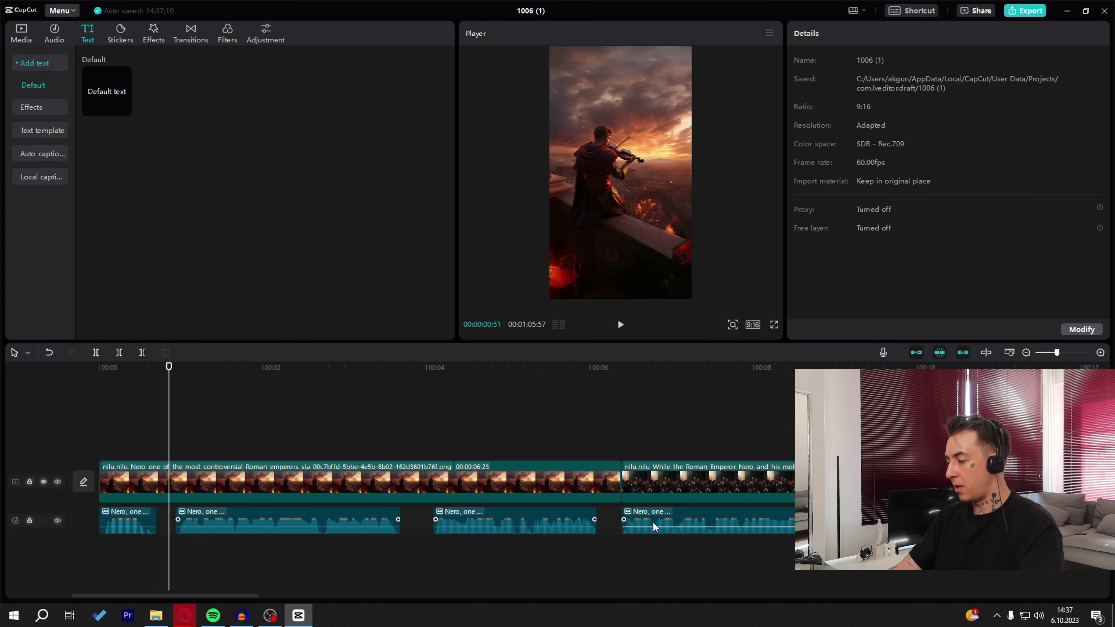
Cut out the silent pause in the narration under the second image, from about 9.6 to 10 seconds
{"action": "scroll", "coordinate": [636, 531], "scroll_direction": "down", "scroll_amount": 2}
{"action": "scroll", "coordinate": [728, 546], "scroll_direction": "up", "scroll_amount": 1}
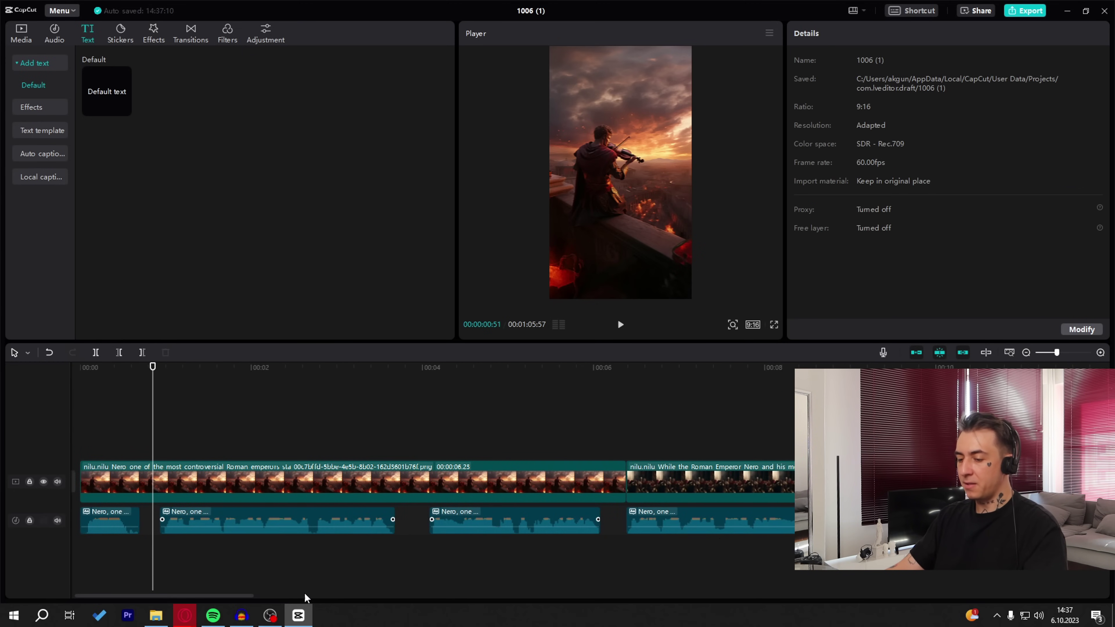
{"action": "left_click_drag", "start_coordinate": [234, 597], "coordinate": [298, 595]}
{"action": "key", "text": "b"}
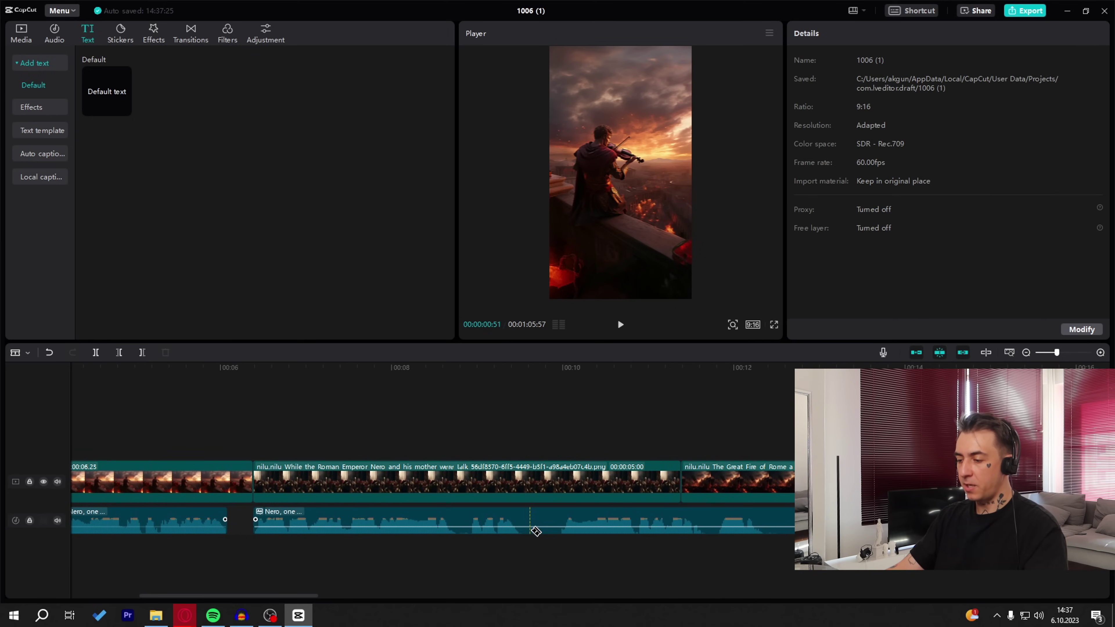
{"action": "left_click", "coordinate": [529, 529]}
{"action": "left_click", "coordinate": [564, 530]}
{"action": "key", "text": "a"}
{"action": "left_click", "coordinate": [538, 527]}
{"action": "key", "text": "Delete"}
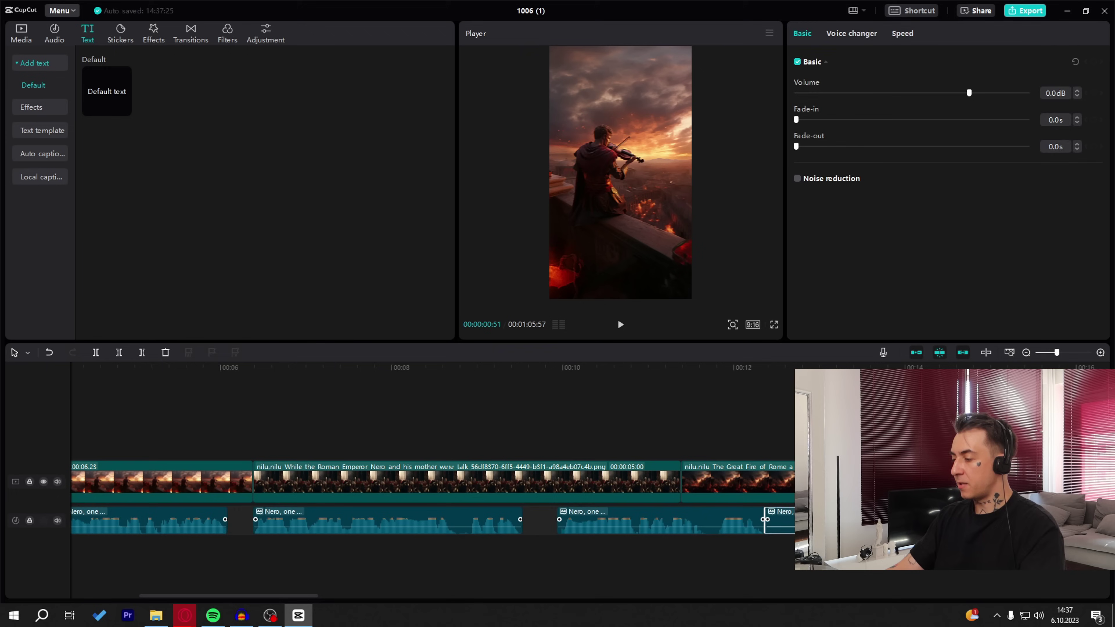
{"action": "scroll", "coordinate": [571, 536], "scroll_direction": "down", "scroll_amount": 10}
{"action": "scroll", "coordinate": [718, 544], "scroll_direction": "up", "scroll_amount": 2}
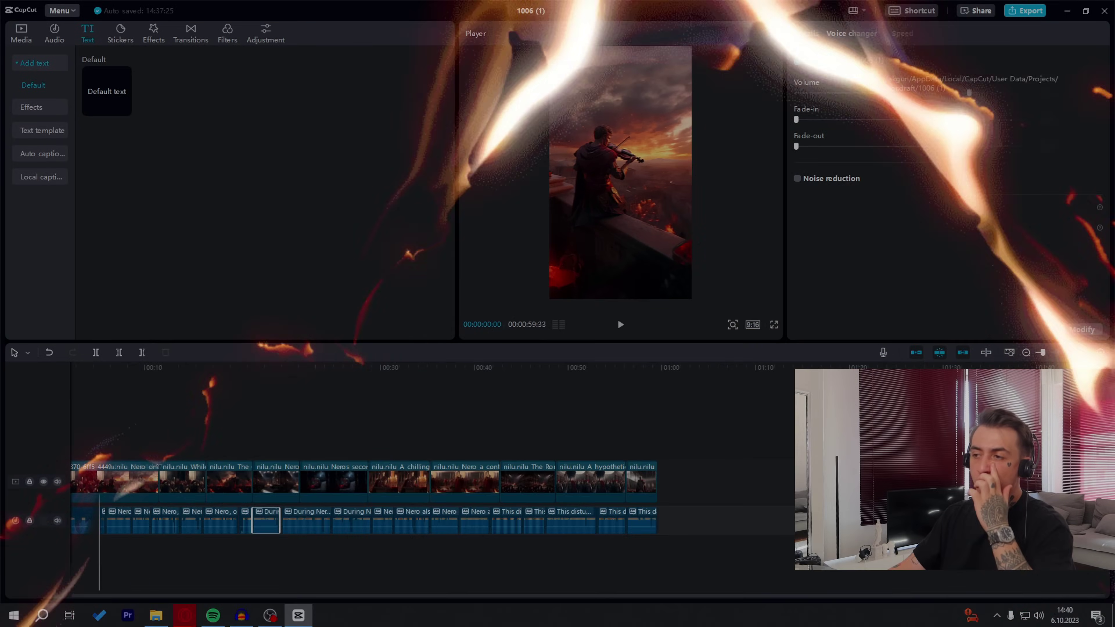
Look through the trending video effects and apply the Shake 3 In animation to the first image
{"action": "left_click", "coordinate": [153, 38]}
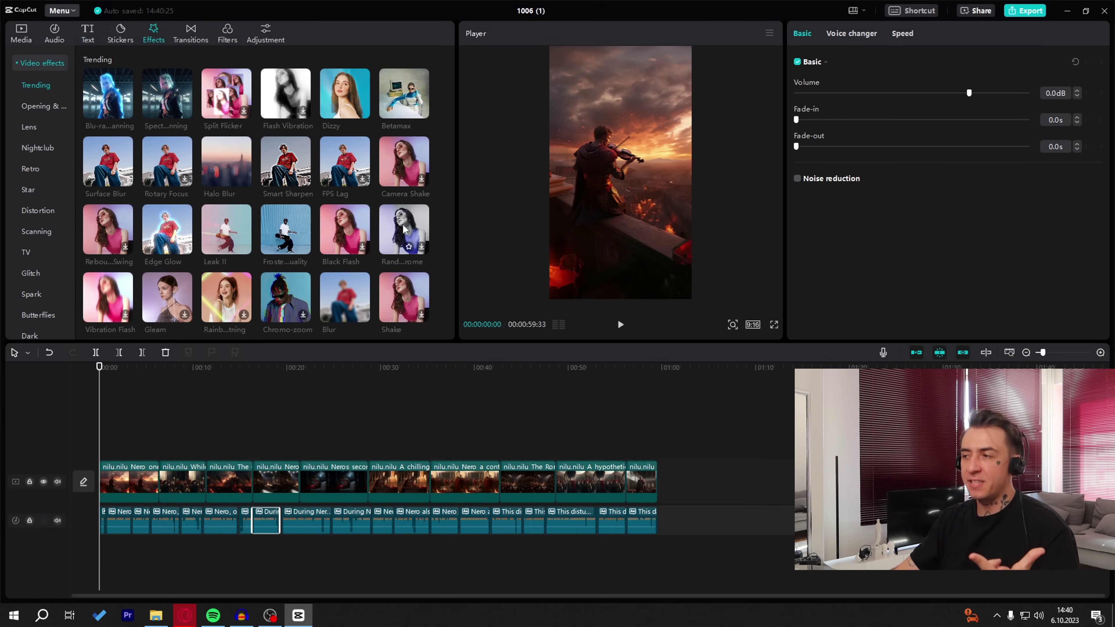
{"action": "scroll", "coordinate": [326, 105], "scroll_direction": "down", "scroll_amount": 10}
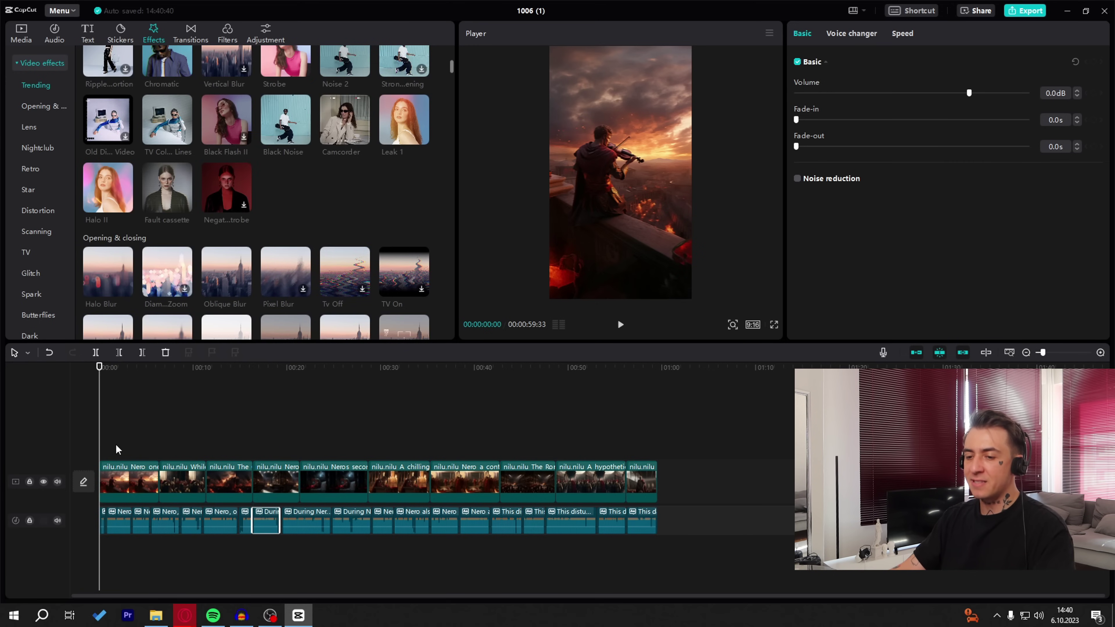
{"action": "left_click", "coordinate": [115, 478]}
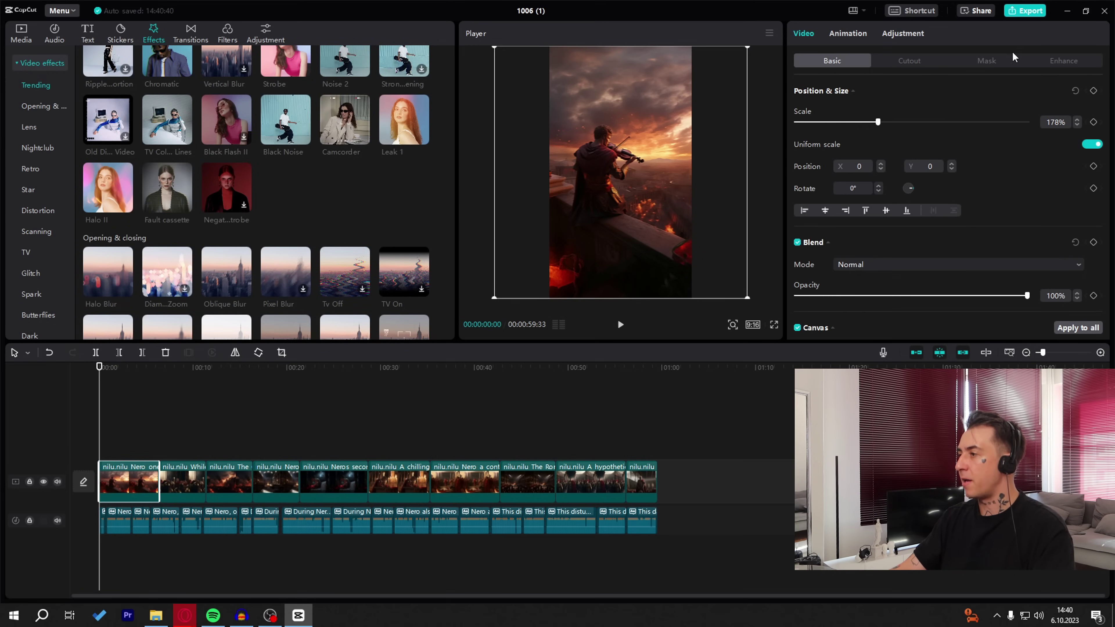
{"action": "left_click", "coordinate": [848, 33]}
{"action": "left_click", "coordinate": [994, 101]}
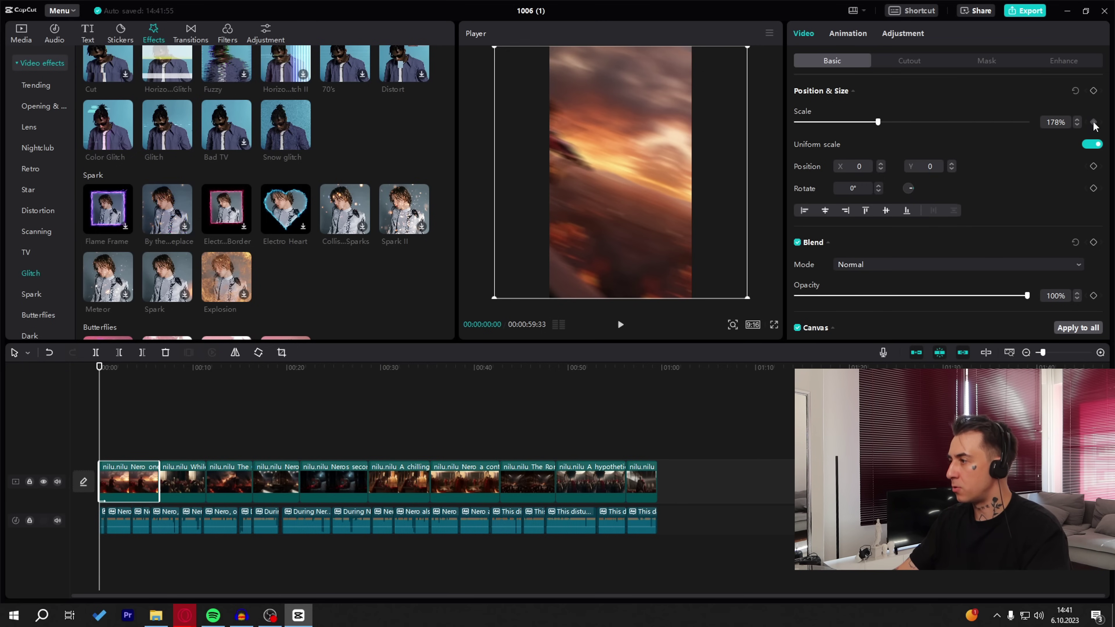
Animate a zoom on the first image with scale keyframes, 178% at its start and 272% at about 5 seconds, and play it back
{"action": "left_click", "coordinate": [146, 373]}
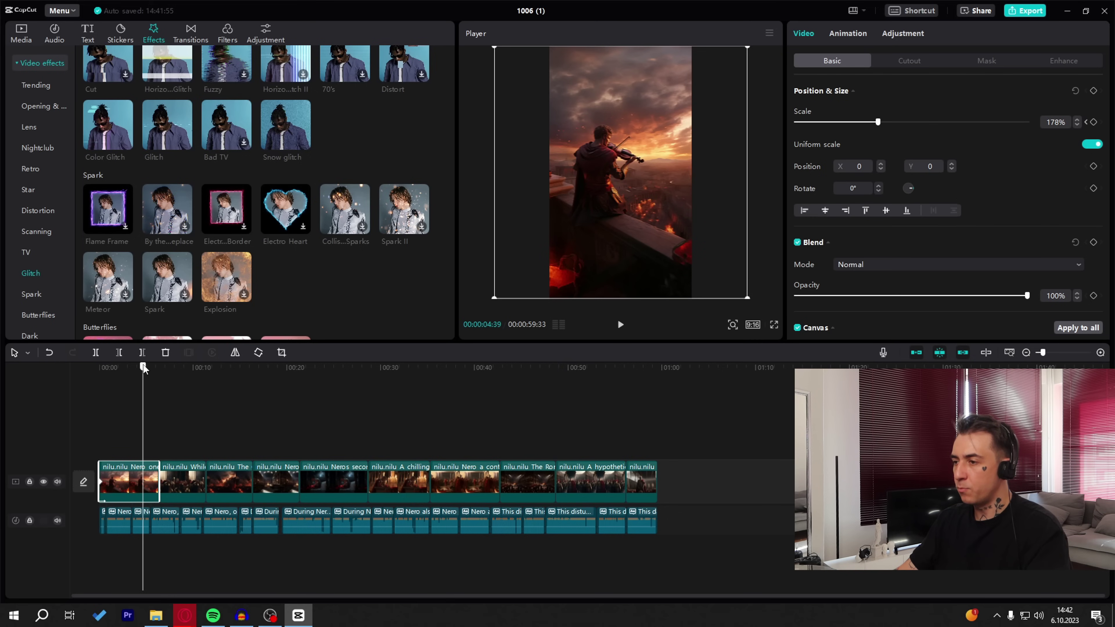
{"action": "left_click", "coordinate": [914, 123]}
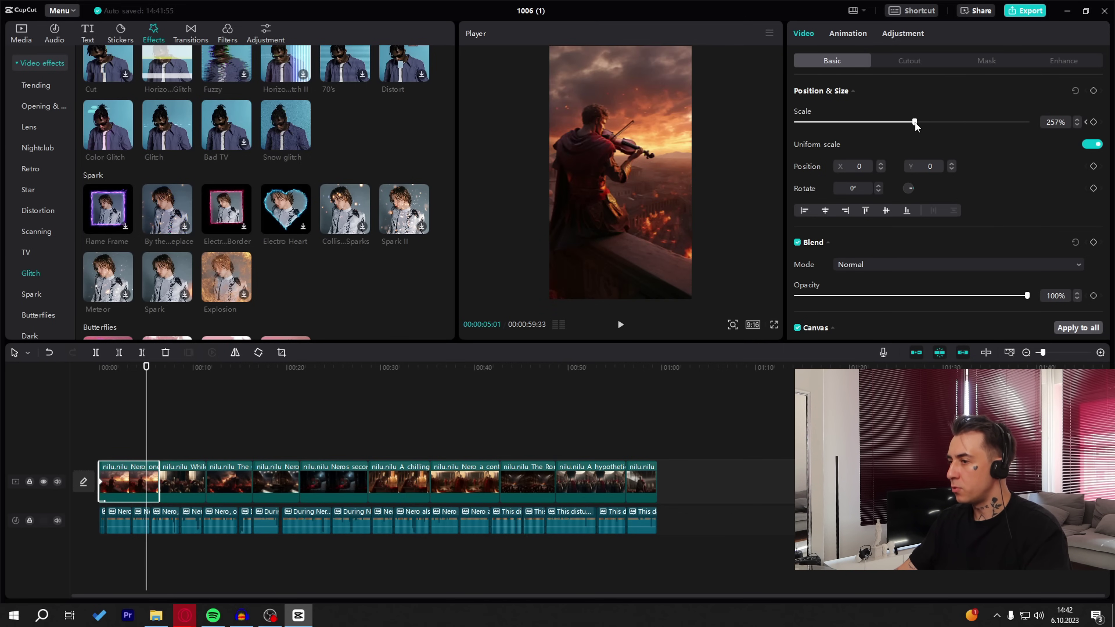
{"action": "left_click_drag", "start_coordinate": [916, 126], "coordinate": [922, 126]}
{"action": "left_click", "coordinate": [105, 370]}
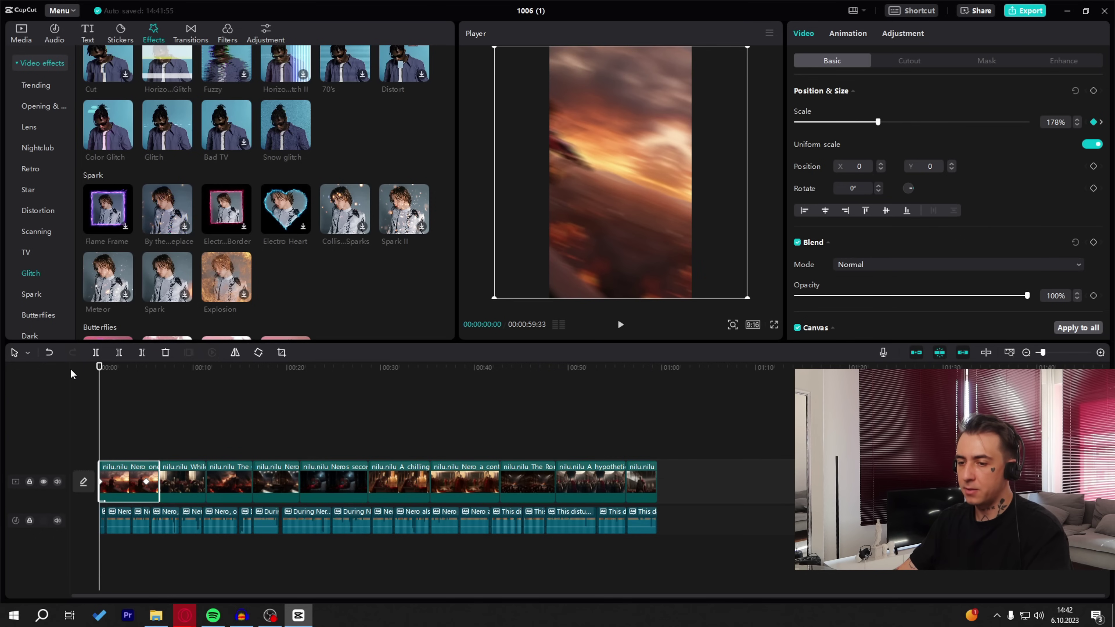
{"action": "key", "text": "space"}
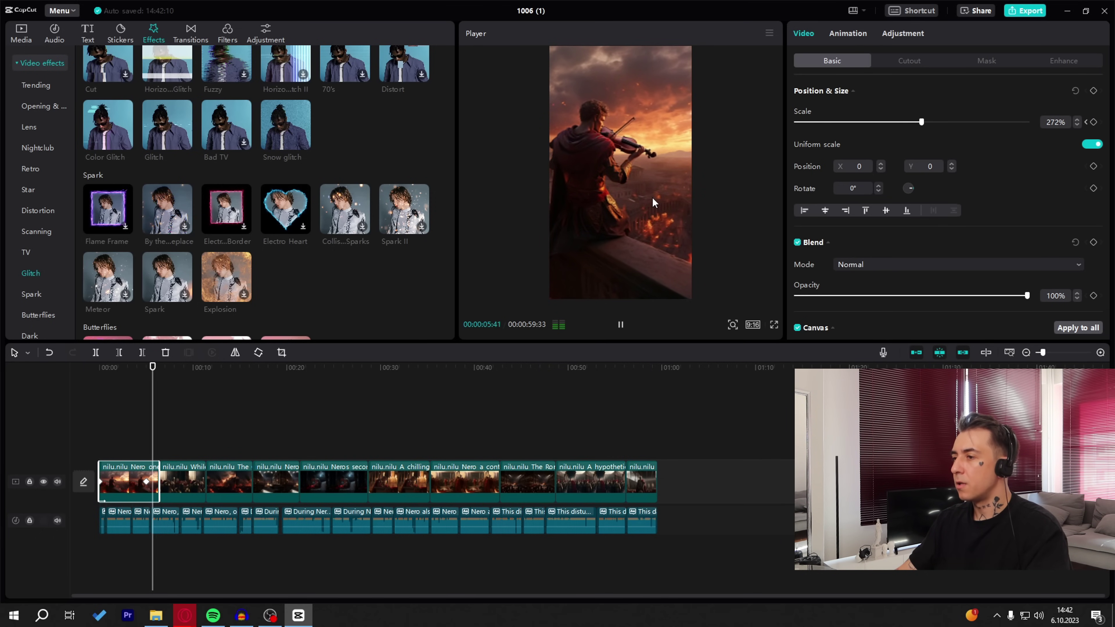
{"action": "key", "text": "space"}
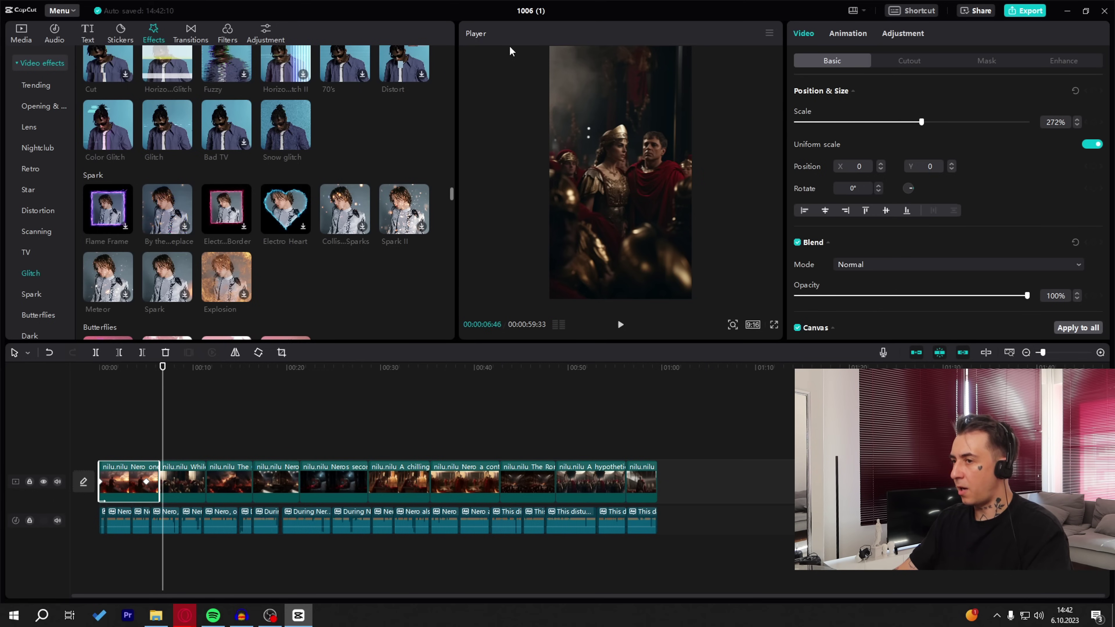
Add the Shake II transition between the first and second images, accepting duplicate frames, and play back the cut
{"action": "left_click", "coordinate": [193, 33]}
{"action": "left_click_drag", "start_coordinate": [284, 93], "coordinate": [158, 482]}
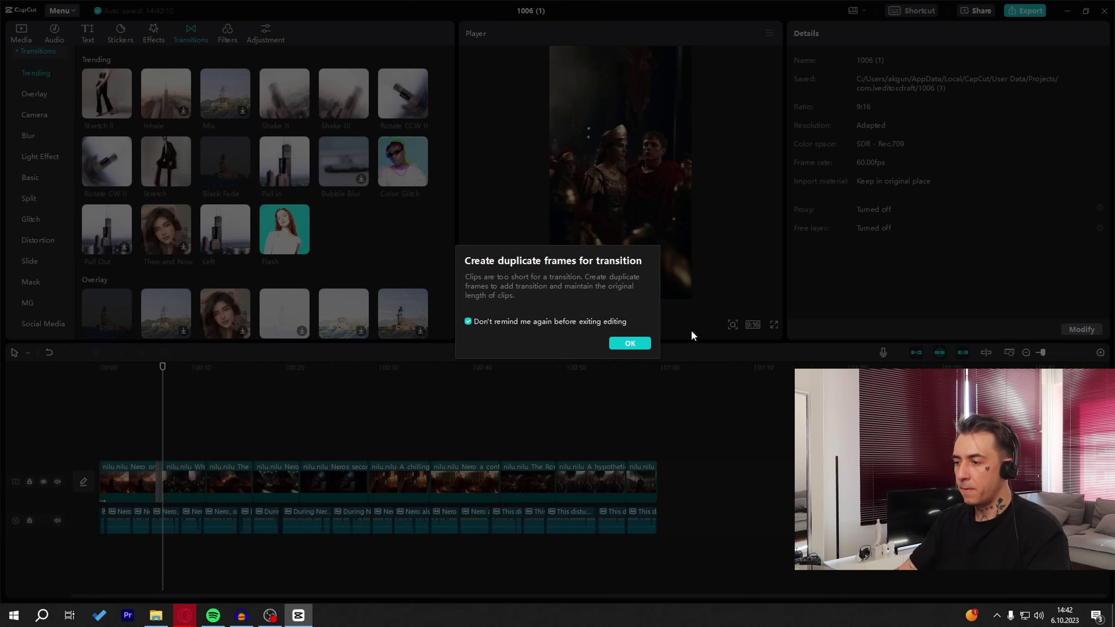
{"action": "left_click", "coordinate": [638, 344]}
{"action": "left_click", "coordinate": [139, 370]}
{"action": "key", "text": "space"}
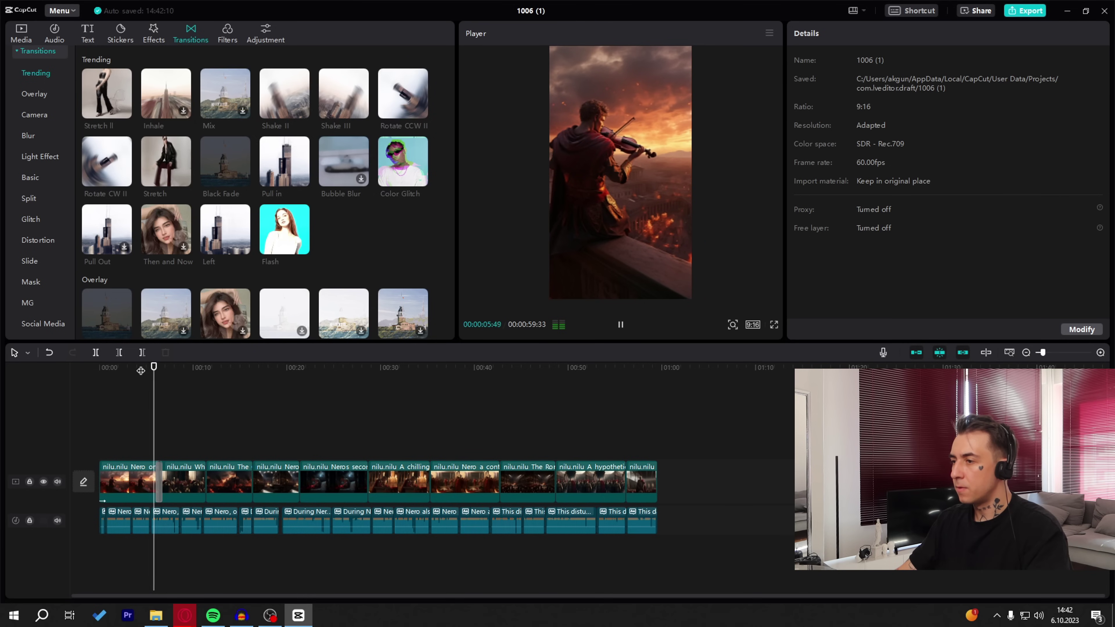
{"action": "key", "text": "space"}
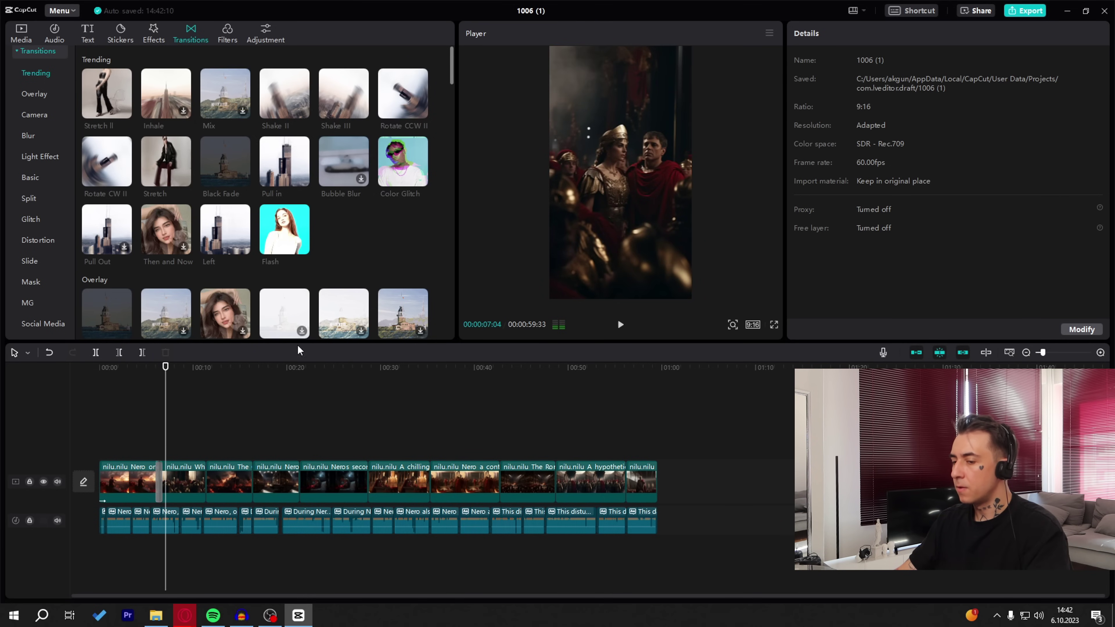
Apply the bottom-swing In animation ("Swin...ttom") to the second image
{"action": "left_click", "coordinate": [190, 475]}
{"action": "left_click", "coordinate": [849, 34]}
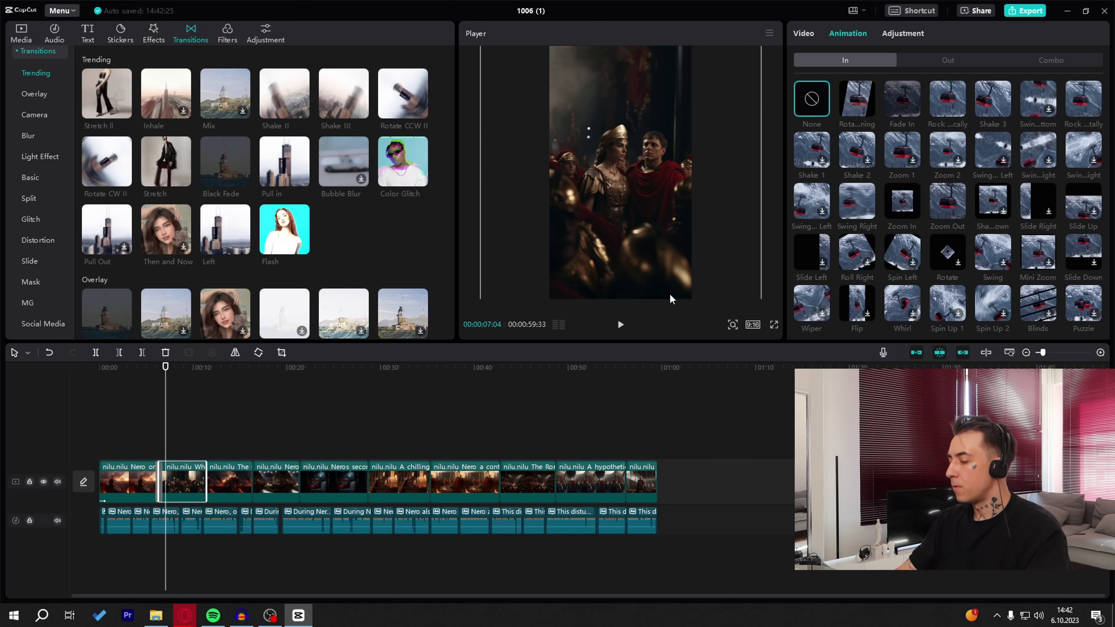
{"action": "left_click", "coordinate": [1043, 90]}
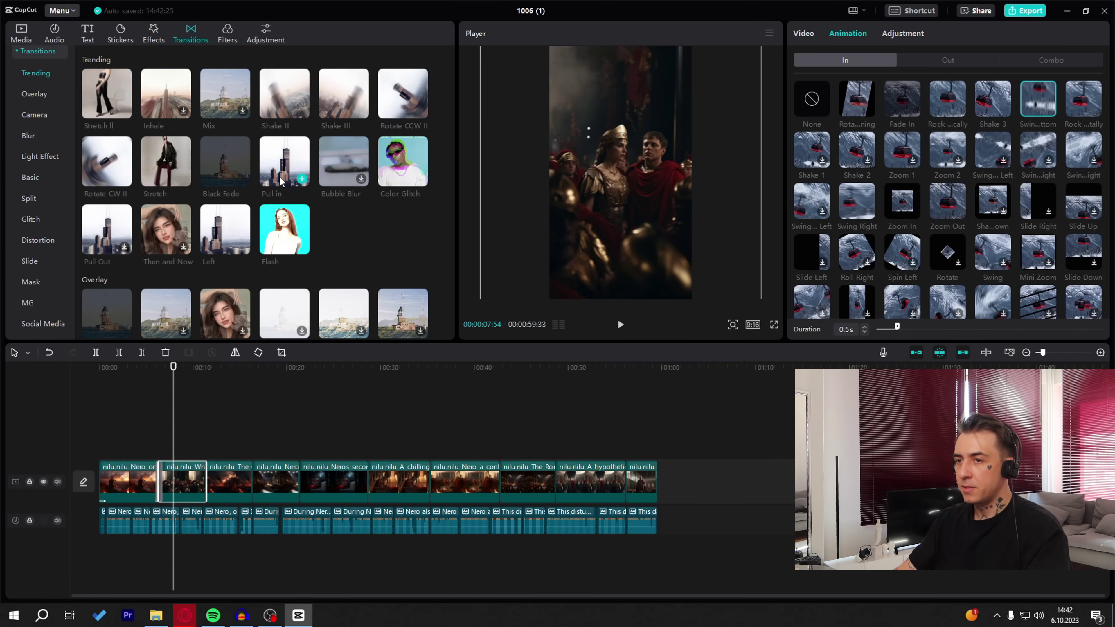
Browse the Camera and Blur transitions and the Dark, Vlog, Love and Light Effect video effects
{"action": "scroll", "coordinate": [276, 179], "scroll_direction": "down", "scroll_amount": 5}
{"action": "scroll", "coordinate": [264, 181], "scroll_direction": "down", "scroll_amount": 5}
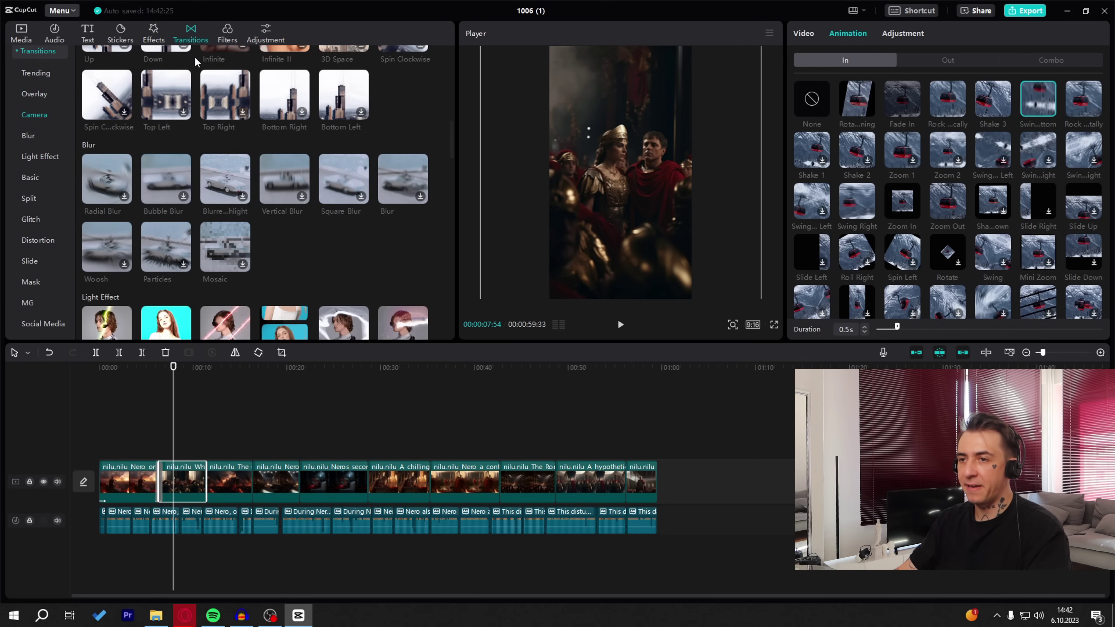
{"action": "left_click", "coordinate": [153, 32]}
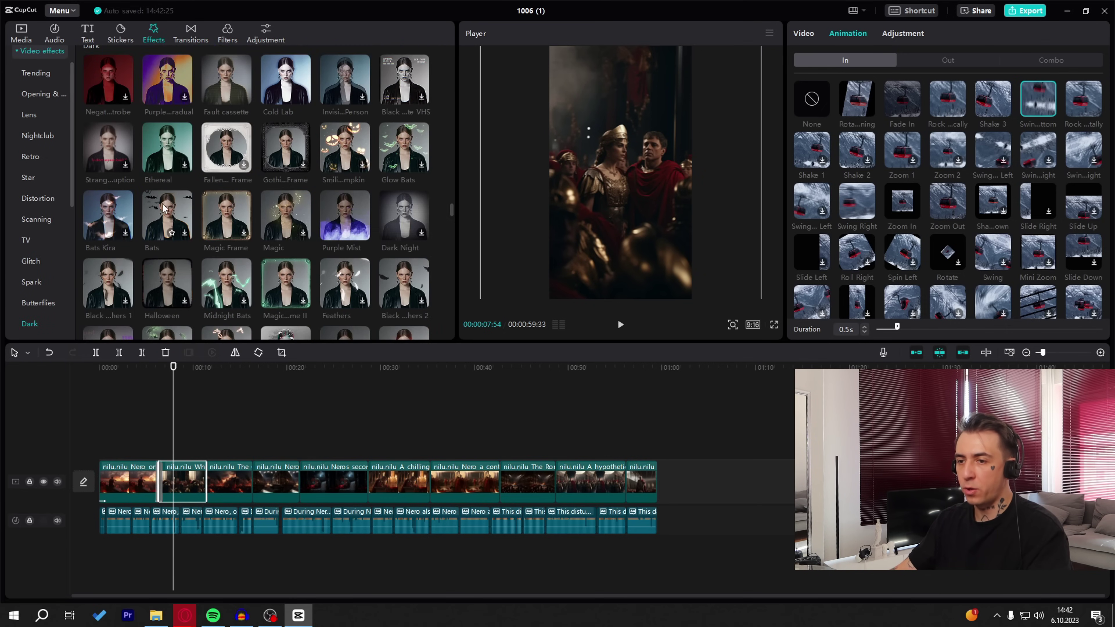
{"action": "scroll", "coordinate": [281, 200], "scroll_direction": "down", "scroll_amount": 10}
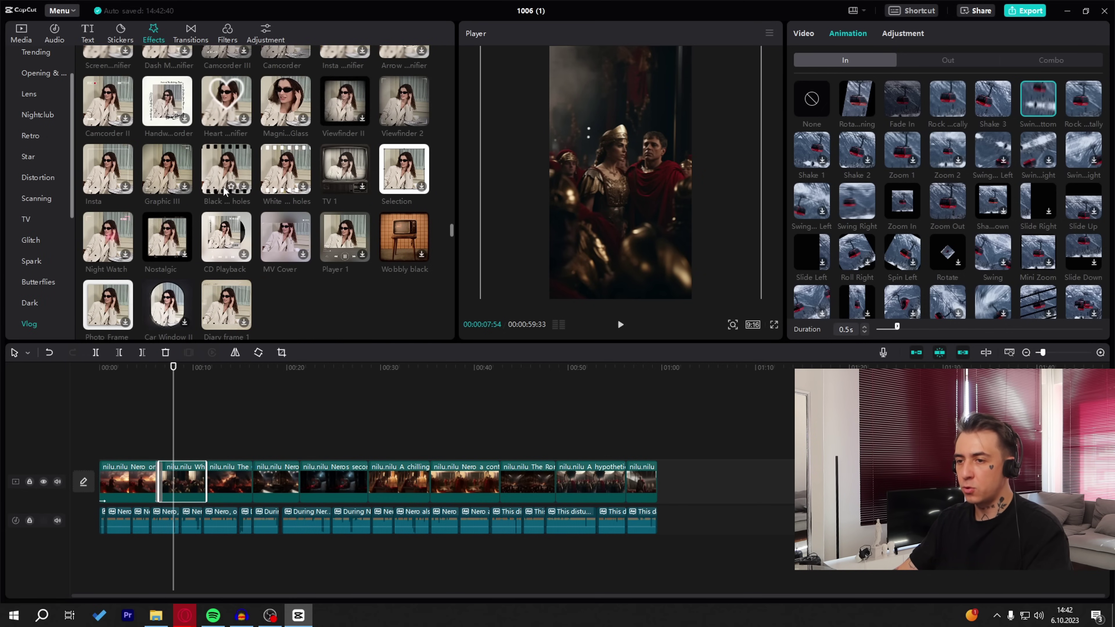
{"action": "scroll", "coordinate": [225, 186], "scroll_direction": "down", "scroll_amount": 10}
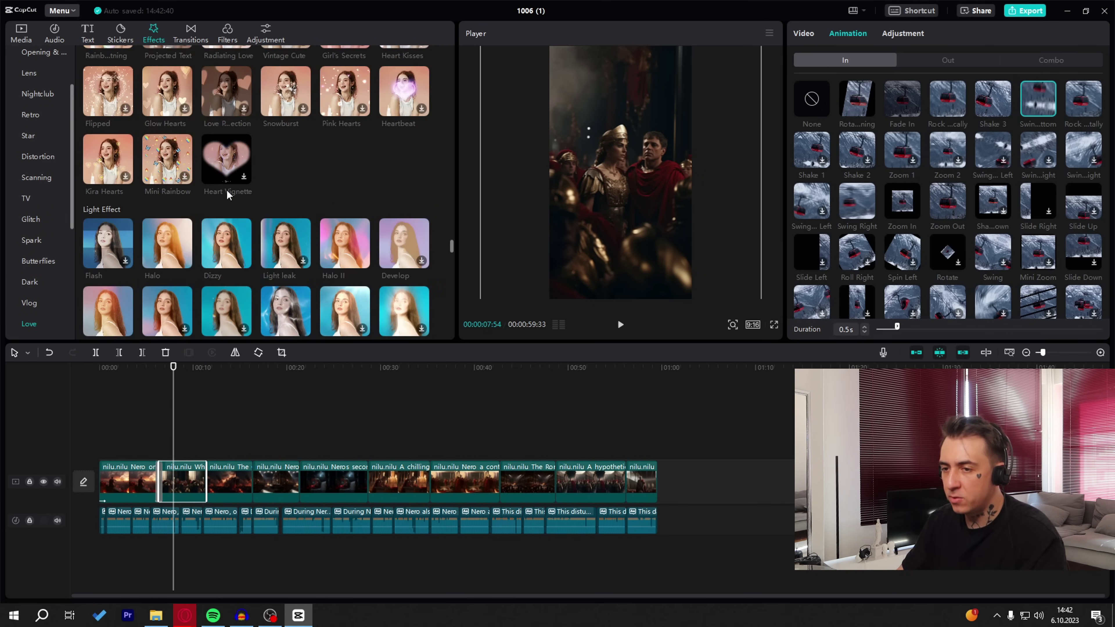
Add the Mist effect from the Nature category over the second image and play back the result
{"action": "scroll", "coordinate": [185, 237], "scroll_direction": "up", "scroll_amount": 3}
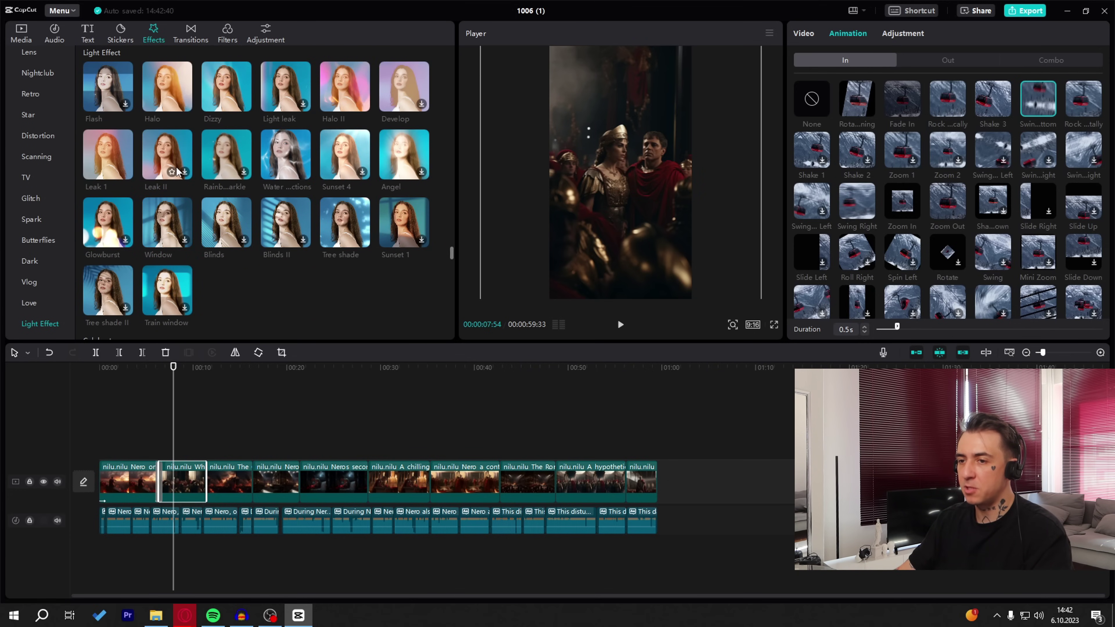
{"action": "scroll", "coordinate": [193, 205], "scroll_direction": "down", "scroll_amount": 8}
{"action": "left_click_drag", "start_coordinate": [168, 136], "coordinate": [204, 445]}
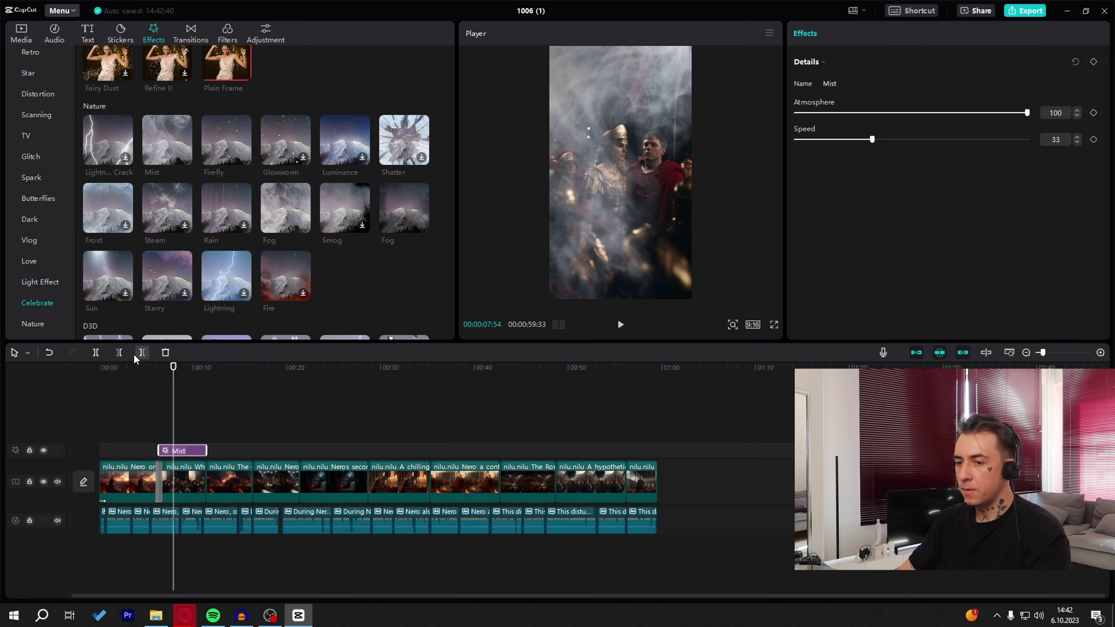
{"action": "left_click", "coordinate": [131, 367]}
{"action": "key", "text": "space"}
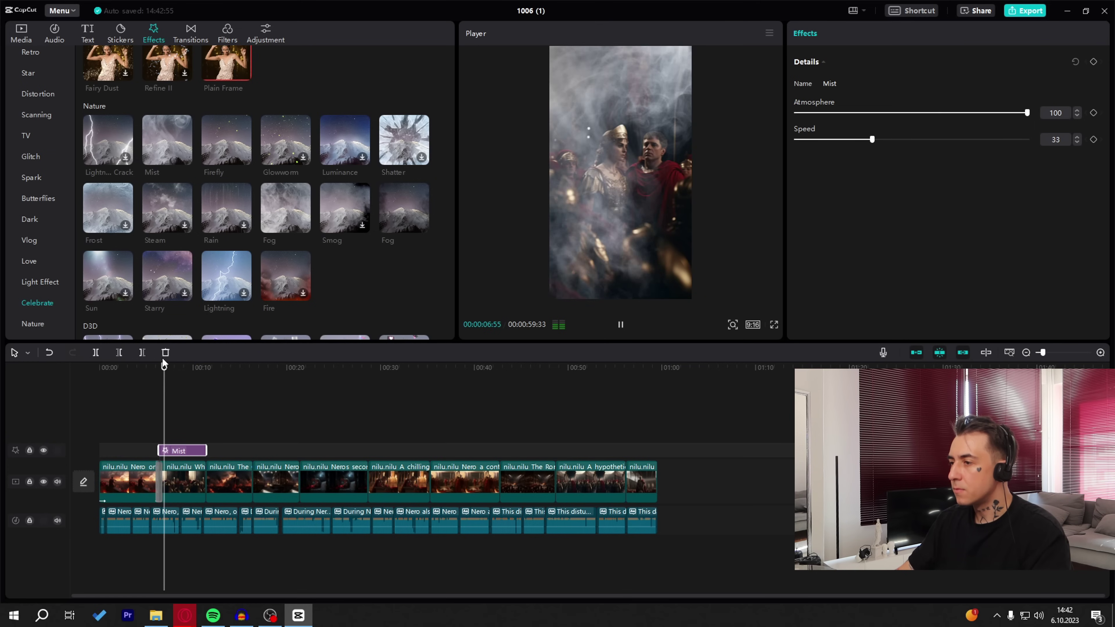
{"action": "key", "text": "space"}
Lower the Mist effect's atmosphere to 29 and its speed to 6
{"action": "left_click", "coordinate": [614, 235]}
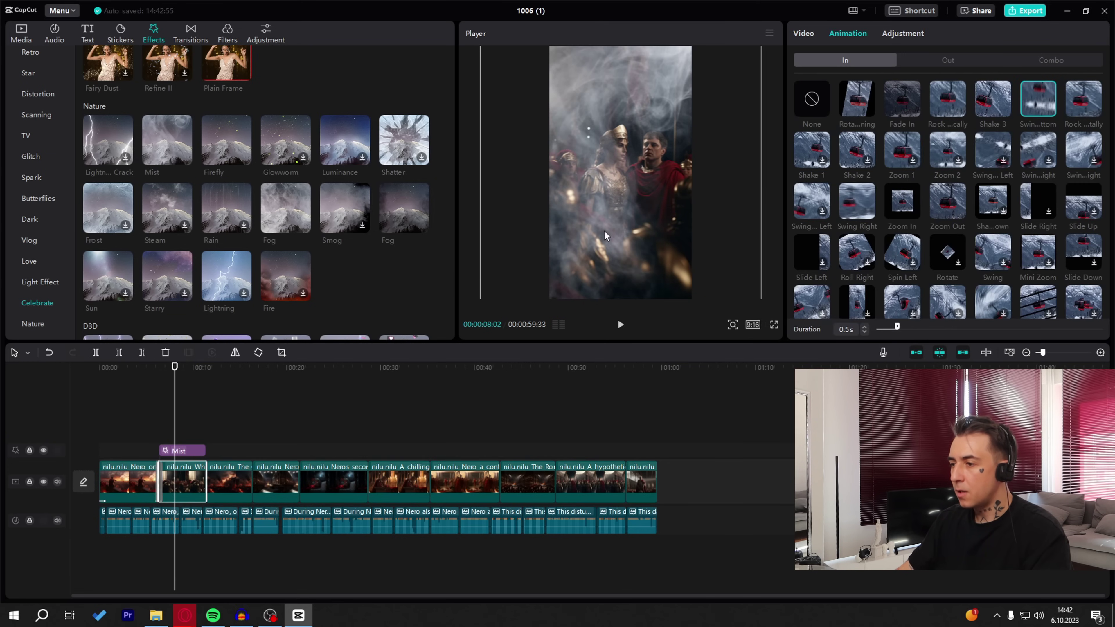
{"action": "left_click", "coordinate": [183, 451]}
{"action": "left_click_drag", "start_coordinate": [875, 112], "coordinate": [796, 154]}
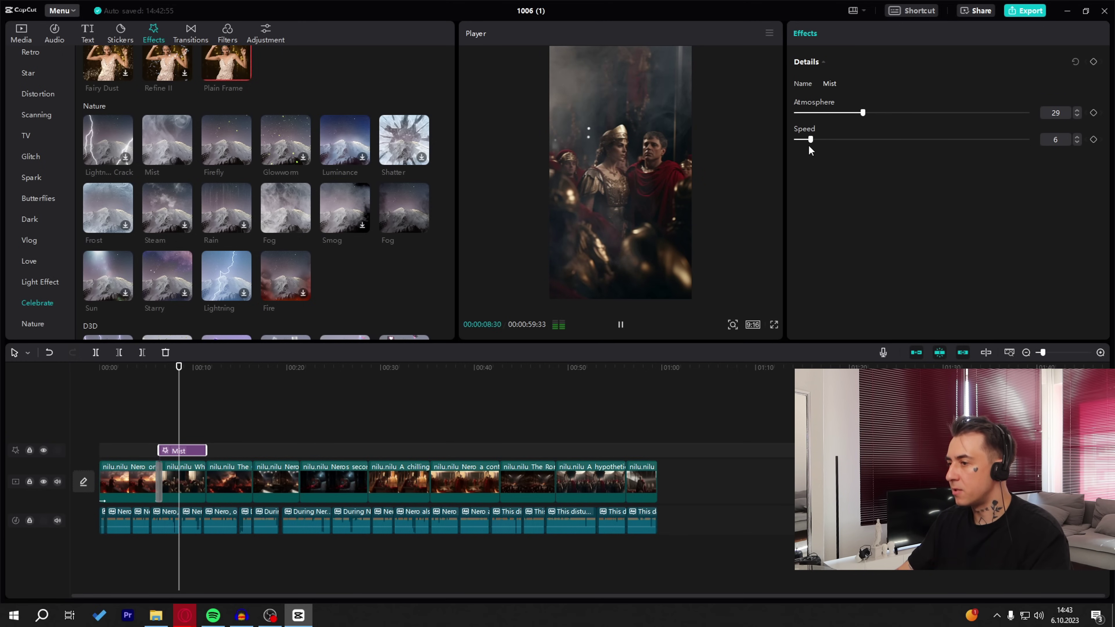
Add the Fire effect from the Nature category over the first image and play it from the beginning
{"action": "left_click", "coordinate": [124, 487]}
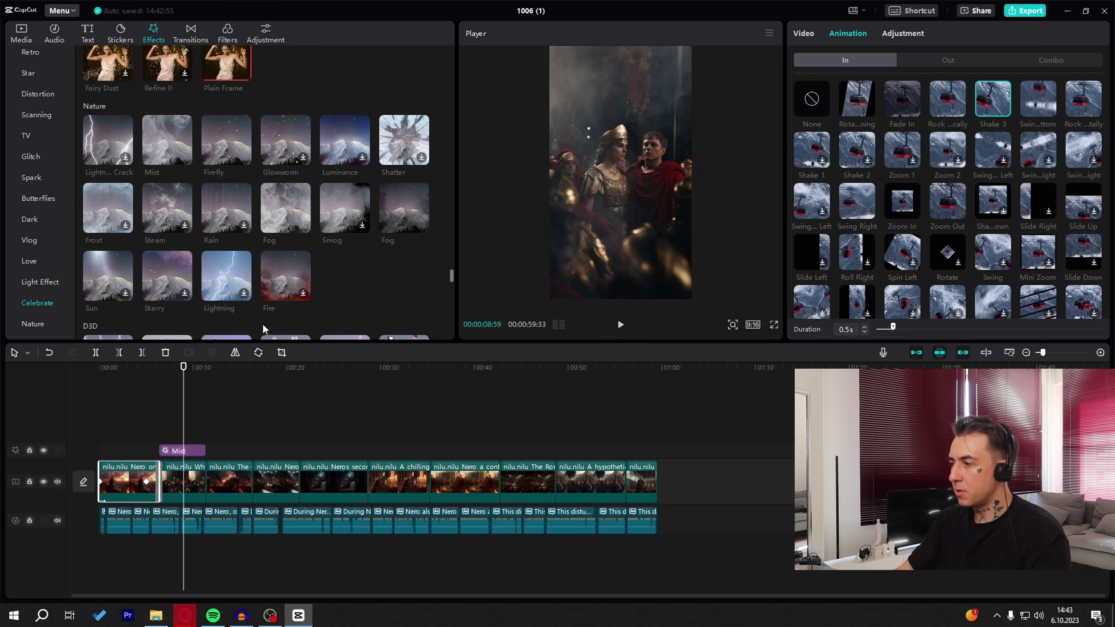
{"action": "left_click", "coordinate": [121, 368]}
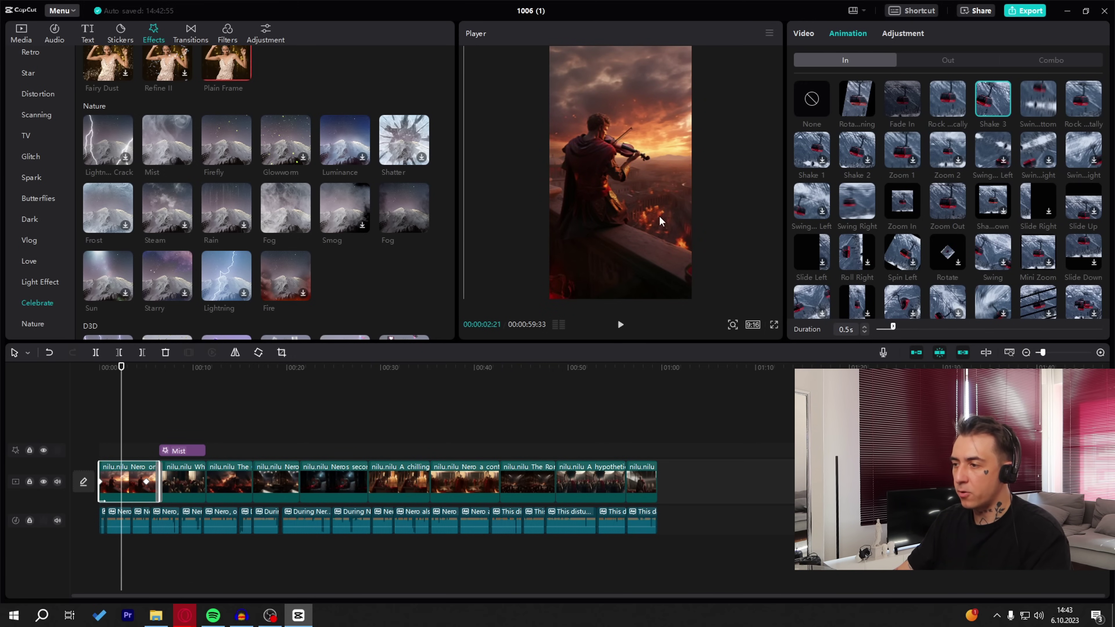
{"action": "left_click_drag", "start_coordinate": [268, 270], "coordinate": [157, 450]}
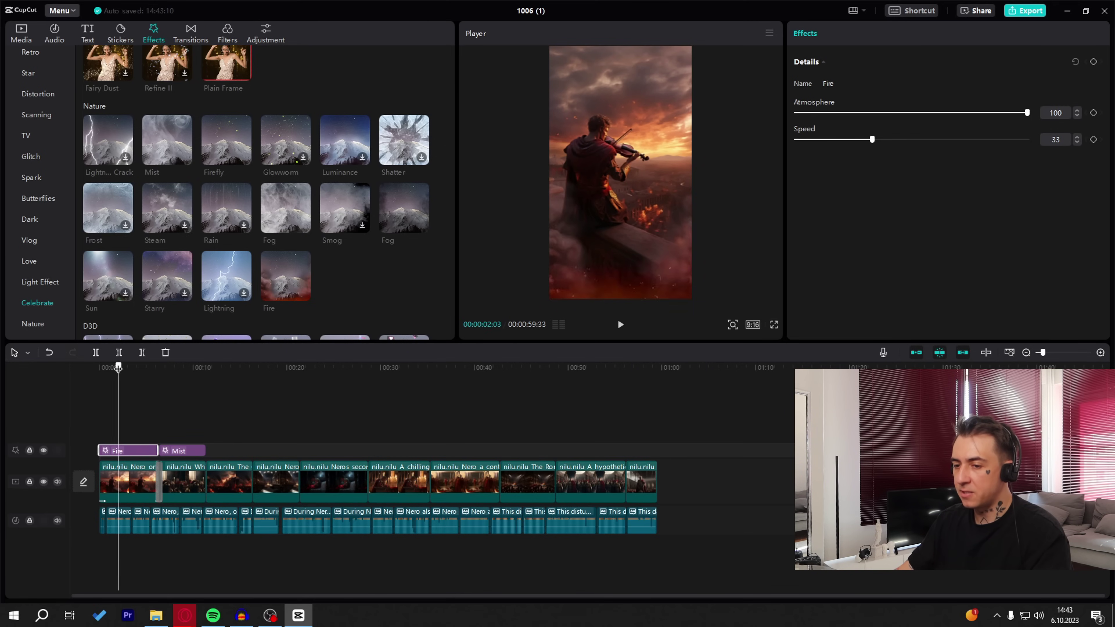
{"action": "key", "text": "Home"}
{"action": "key", "text": "space"}
{"action": "key", "text": "space"}
Set the Fire effect's speed to 36 and reduce its atmosphere below 100 while previewing it
{"action": "mouse_move", "coordinate": [872, 139]}
{"action": "left_mouse_down"}
{"action": "mouse_move", "coordinate": [796, 141]}
{"action": "mouse_move", "coordinate": [878, 140]}
{"action": "left_mouse_up"}
{"action": "key", "text": "space"}
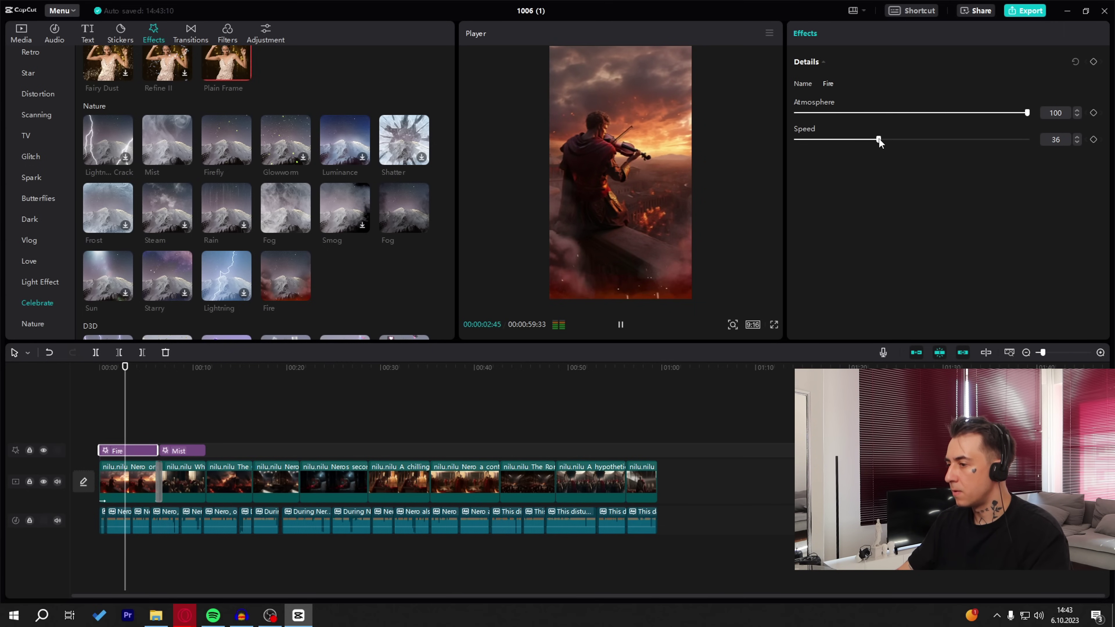
{"action": "left_click_drag", "start_coordinate": [1026, 113], "coordinate": [882, 113]}
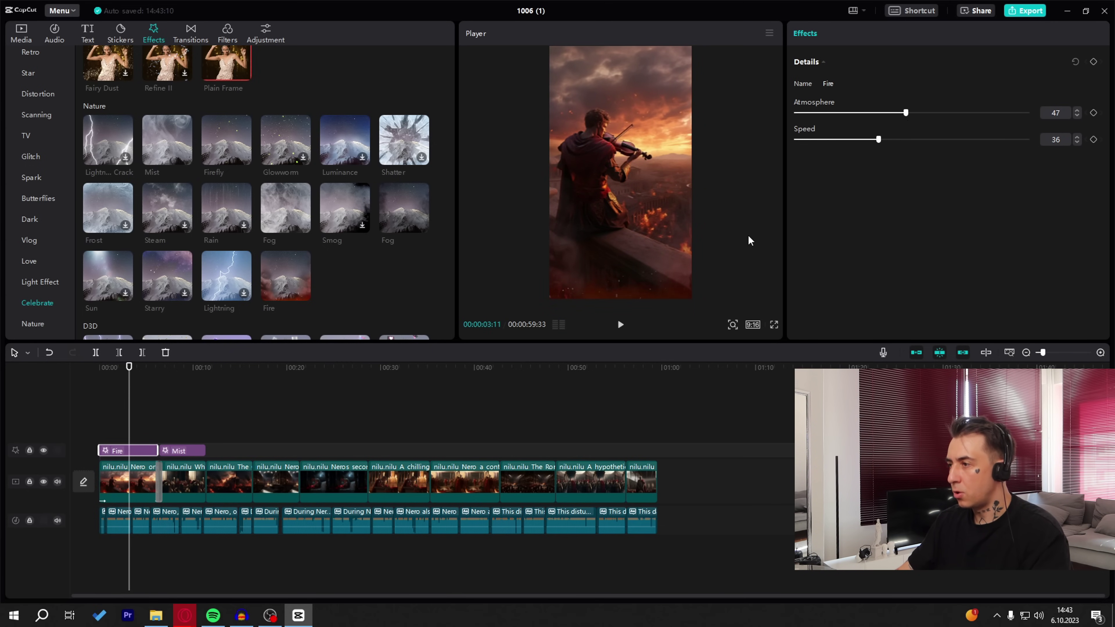
{"action": "left_click", "coordinate": [997, 116]}
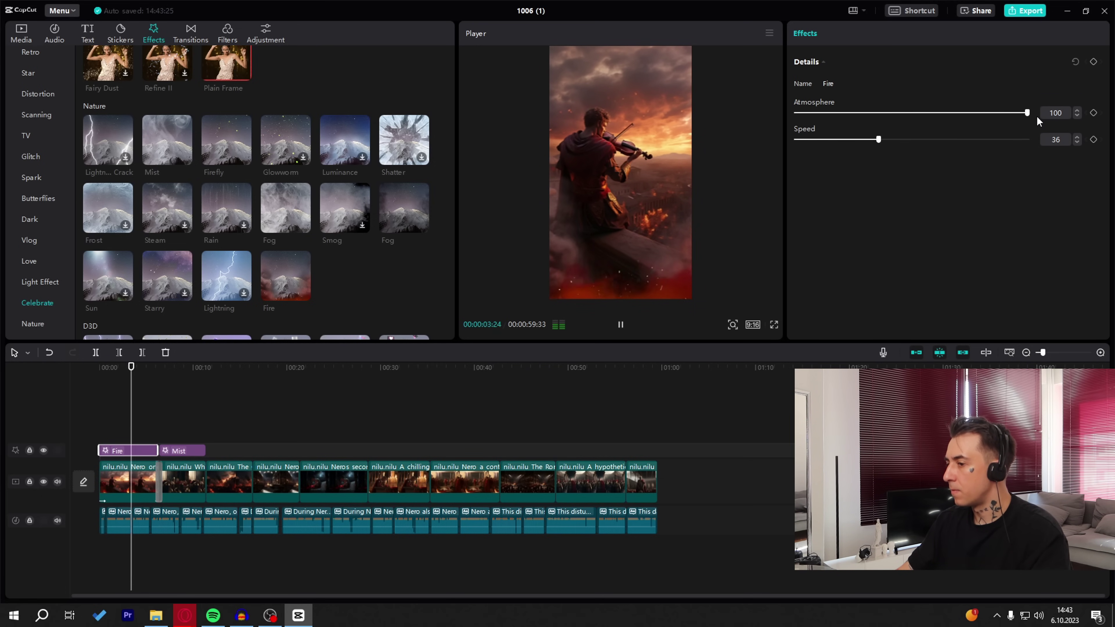
{"action": "left_click", "coordinate": [949, 119]}
Play the video from the start to check the Fire and Mist effects on the first two images
{"action": "left_click", "coordinate": [127, 485]}
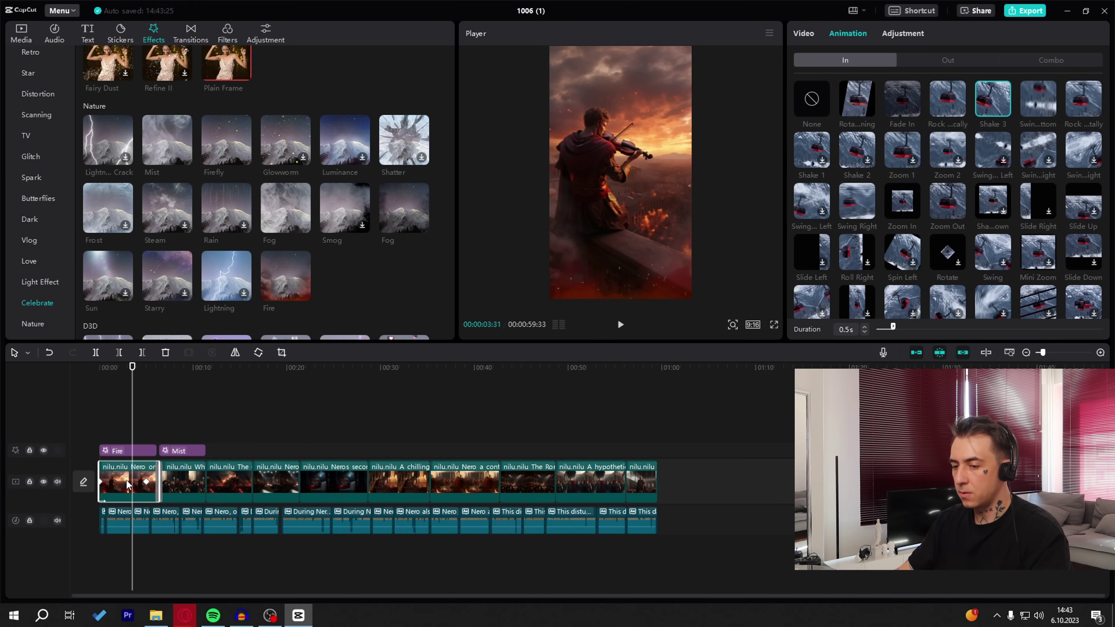
{"action": "left_click", "coordinate": [101, 368]}
{"action": "key", "text": "space"}
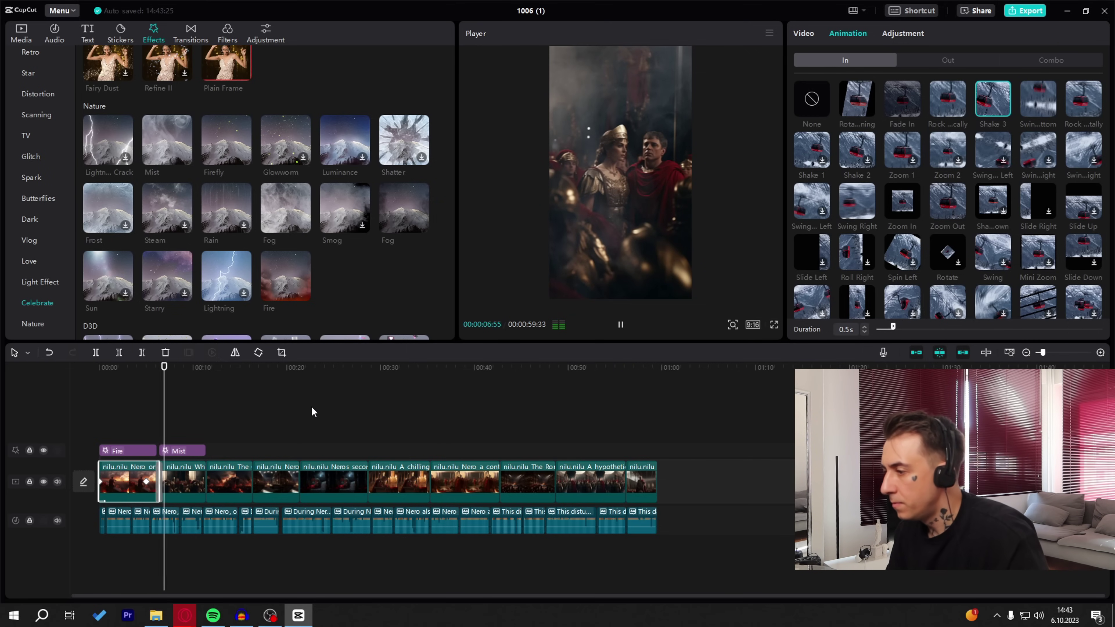
{"action": "left_click", "coordinate": [172, 485]}
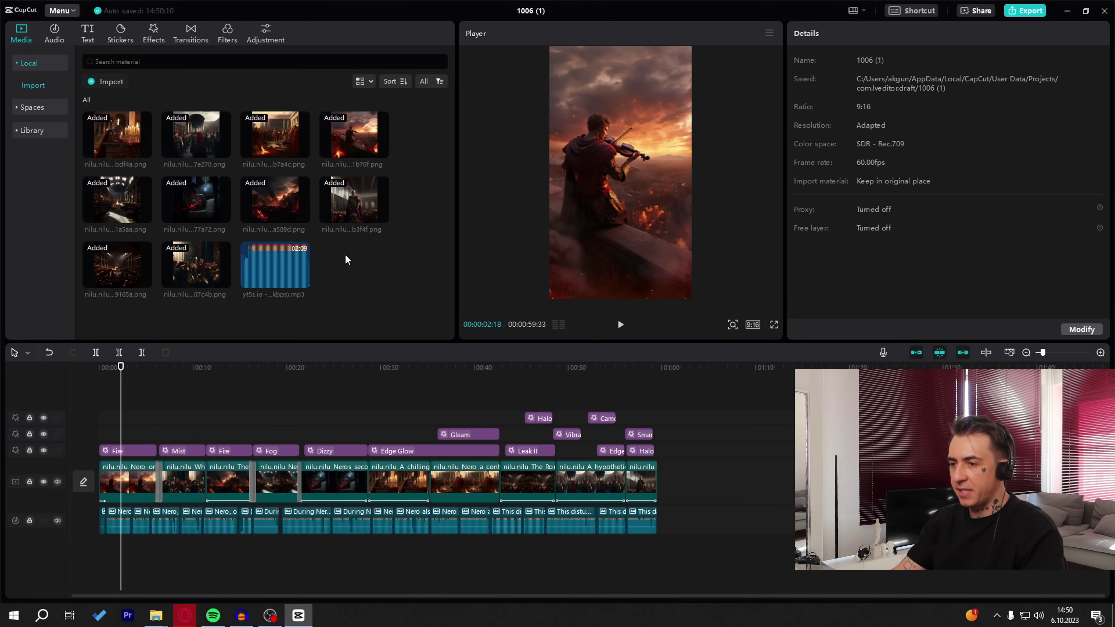
Place the Epic Medieval Battle Music track beneath the narration, lower its volume to -6.4 dB and play back the mix
{"action": "left_click_drag", "start_coordinate": [275, 265], "coordinate": [97, 549]}
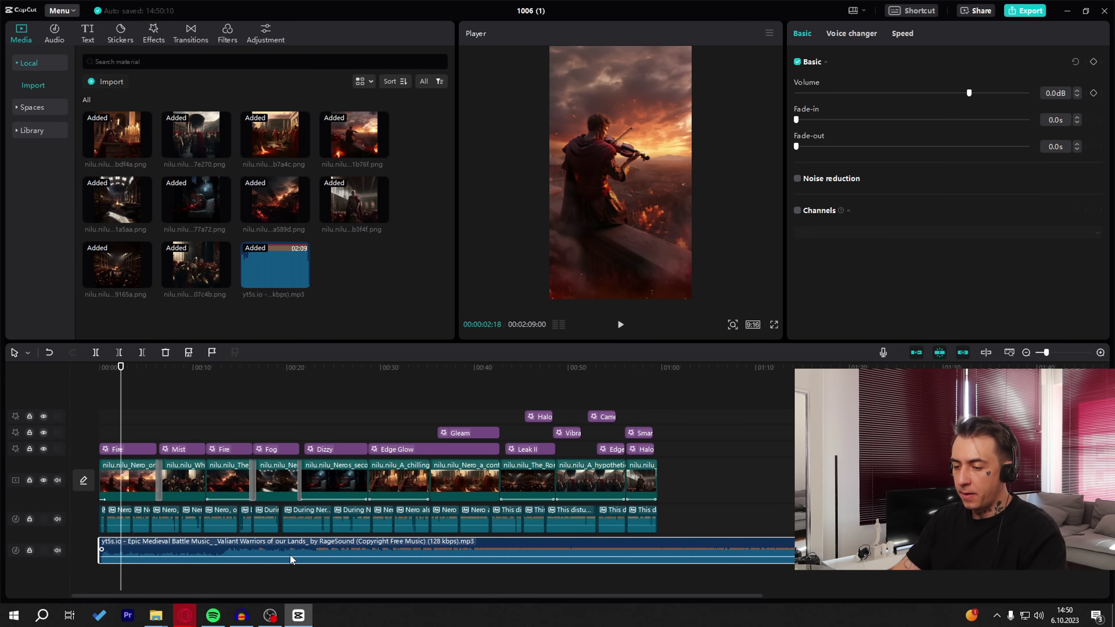
{"action": "left_click_drag", "start_coordinate": [292, 555], "coordinate": [292, 559]}
{"action": "key", "text": "space"}
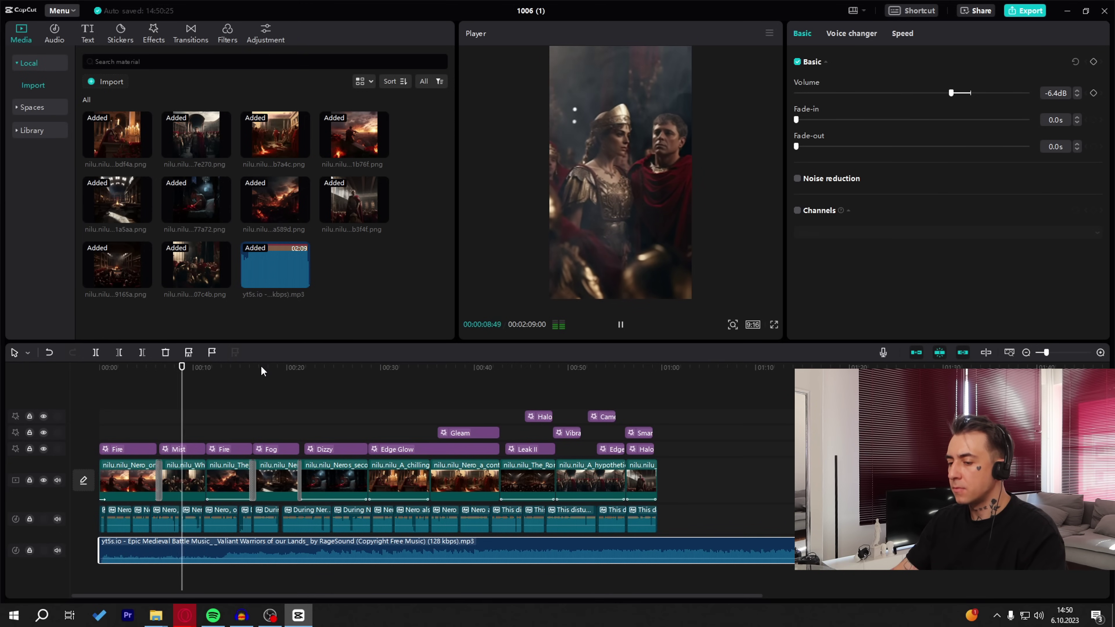
{"action": "key", "text": "space"}
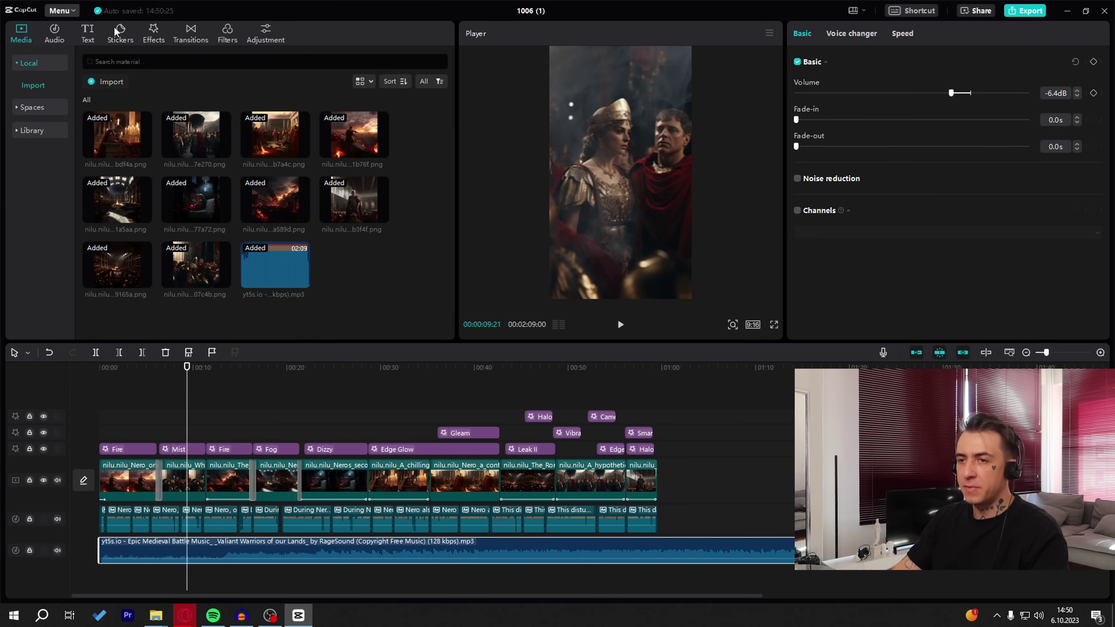
Generate English auto captions from the narration
{"action": "left_click", "coordinate": [86, 34]}
{"action": "left_click", "coordinate": [56, 156]}
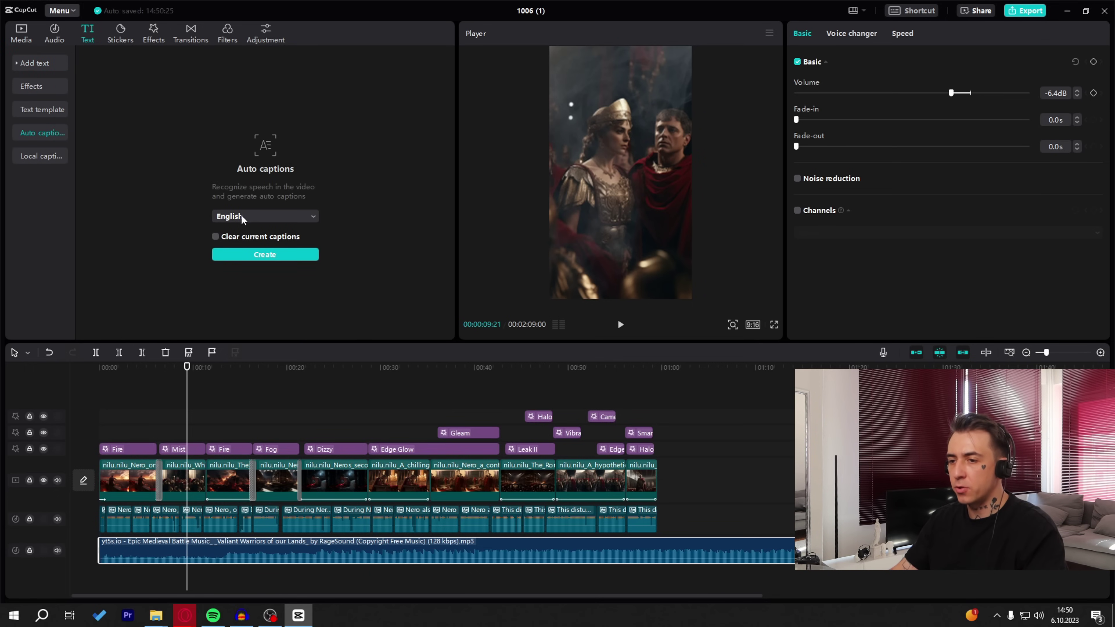
{"action": "left_click", "coordinate": [263, 256]}
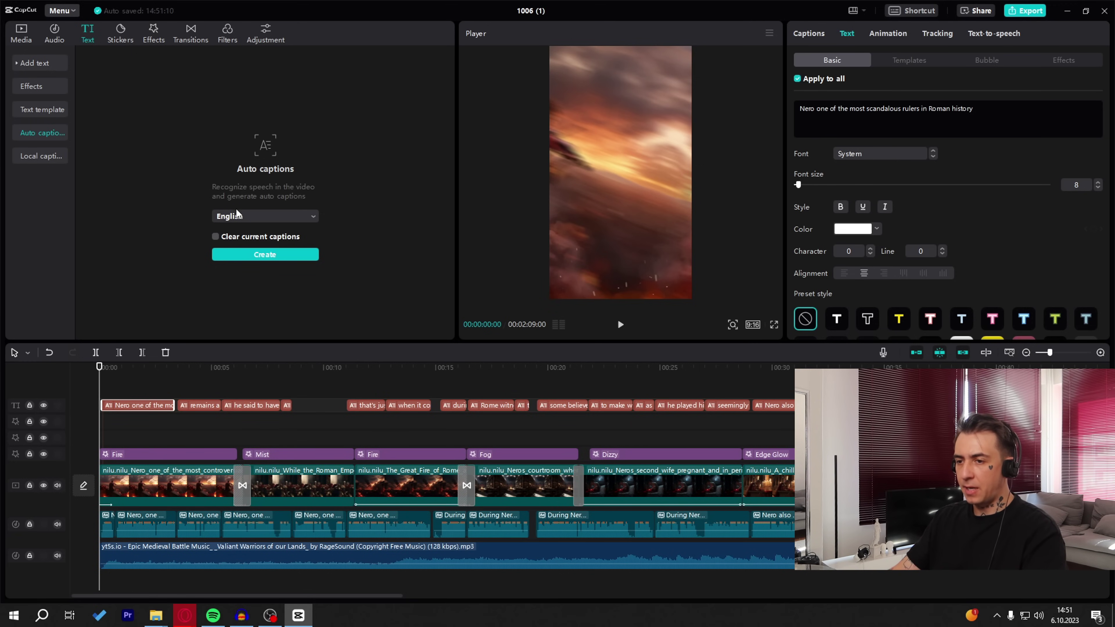
Change the font of all captions to NexaText-Trial-Black and preview it on the first image
{"action": "scroll", "coordinate": [319, 424], "scroll_direction": "down", "scroll_amount": 3, "text": "ctrl"}
{"action": "left_click_drag", "start_coordinate": [812, 383], "coordinate": [98, 411]}
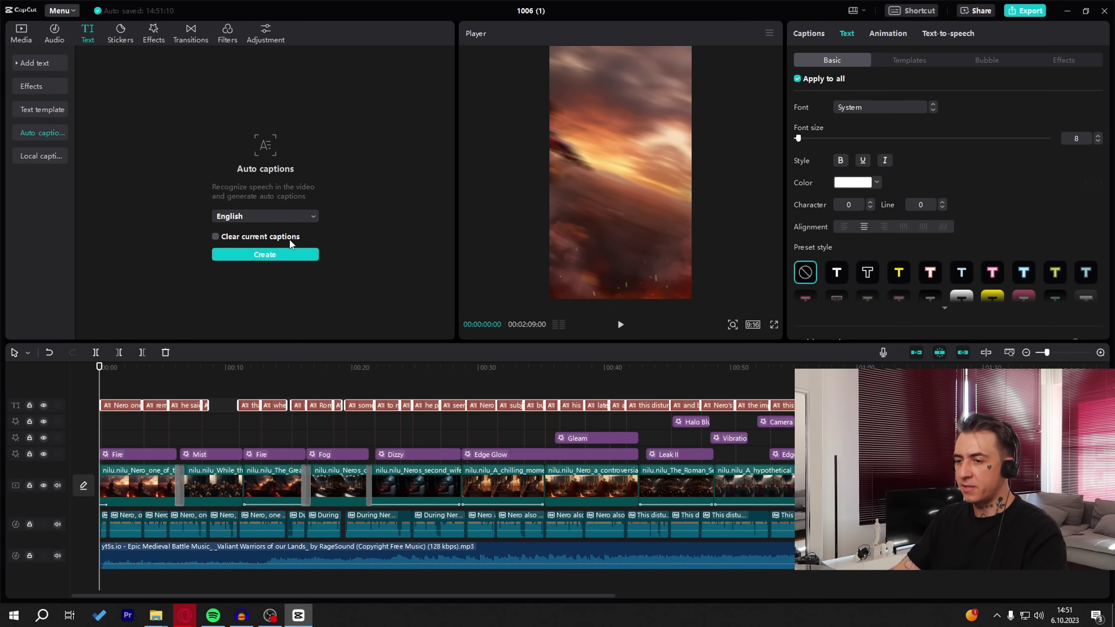
{"action": "left_click", "coordinate": [872, 395]}
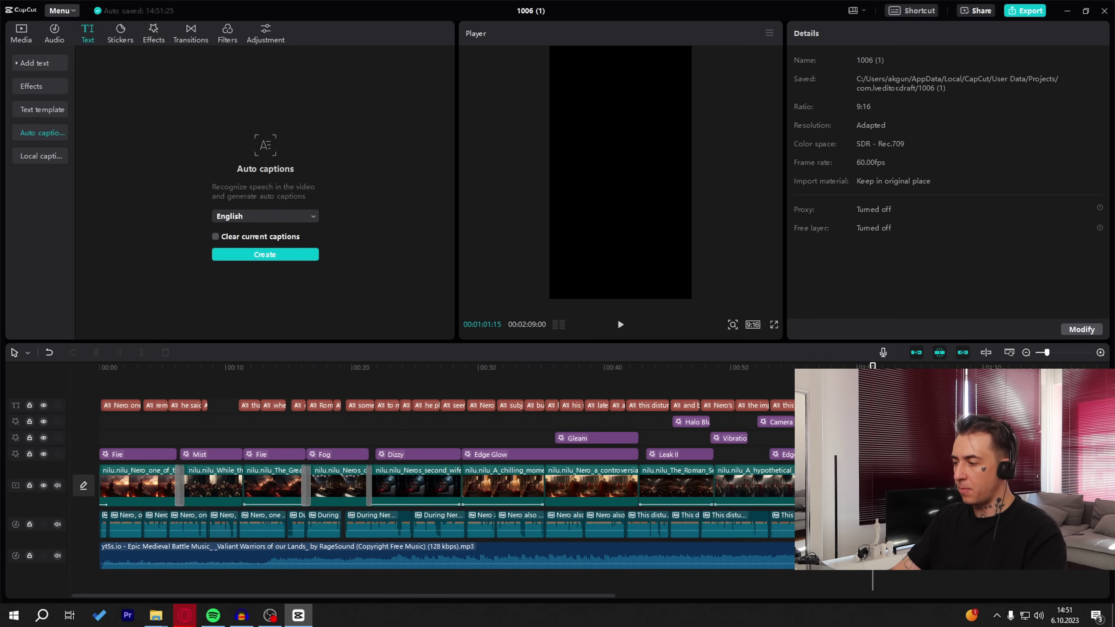
{"action": "left_click", "coordinate": [869, 405]}
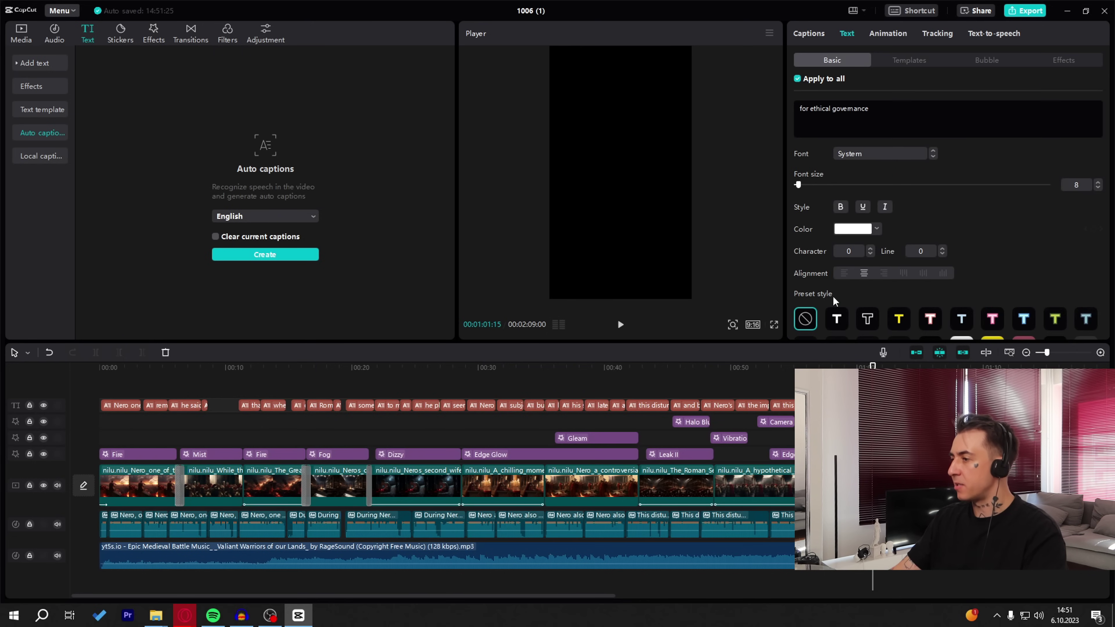
{"action": "left_click", "coordinate": [891, 153]}
{"action": "left_click", "coordinate": [906, 224]}
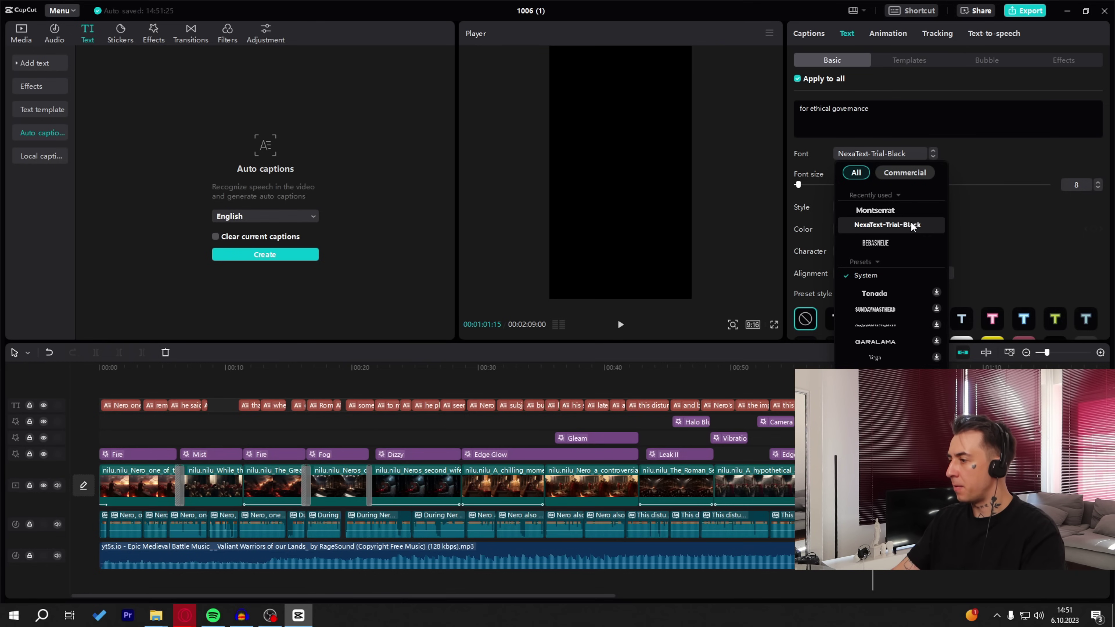
{"action": "left_click", "coordinate": [145, 373]}
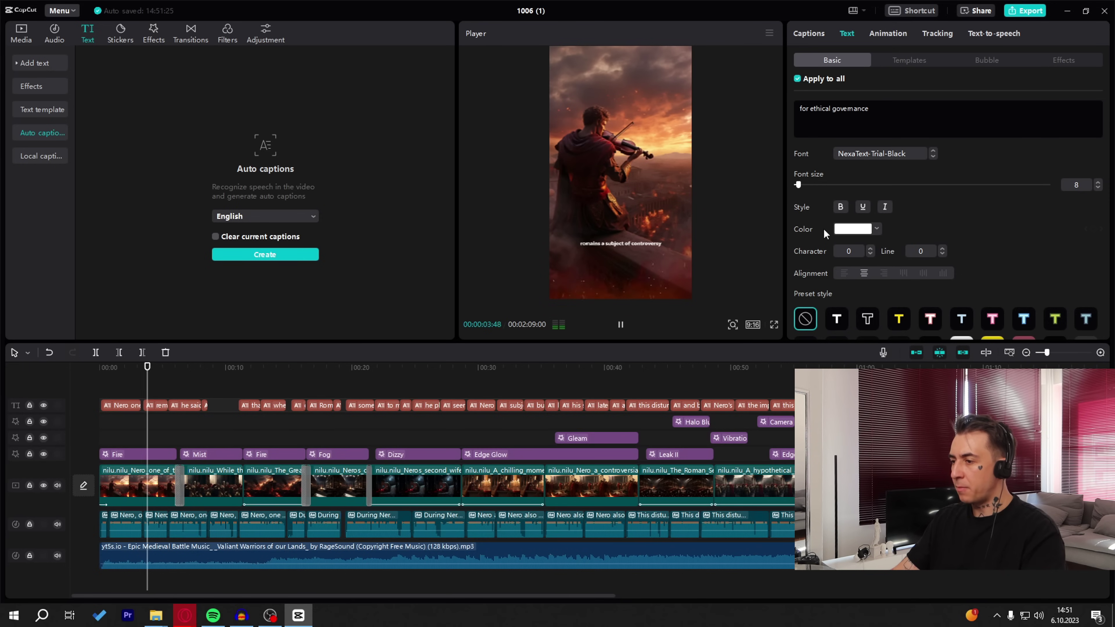
Set all captions to the Montserrat font at size 14
{"action": "mouse_move", "coordinate": [797, 184]}
{"action": "left_mouse_down"}
{"action": "mouse_move", "coordinate": [813, 183]}
{"action": "mouse_move", "coordinate": [803, 184]}
{"action": "left_mouse_up"}
{"action": "left_click", "coordinate": [852, 159]}
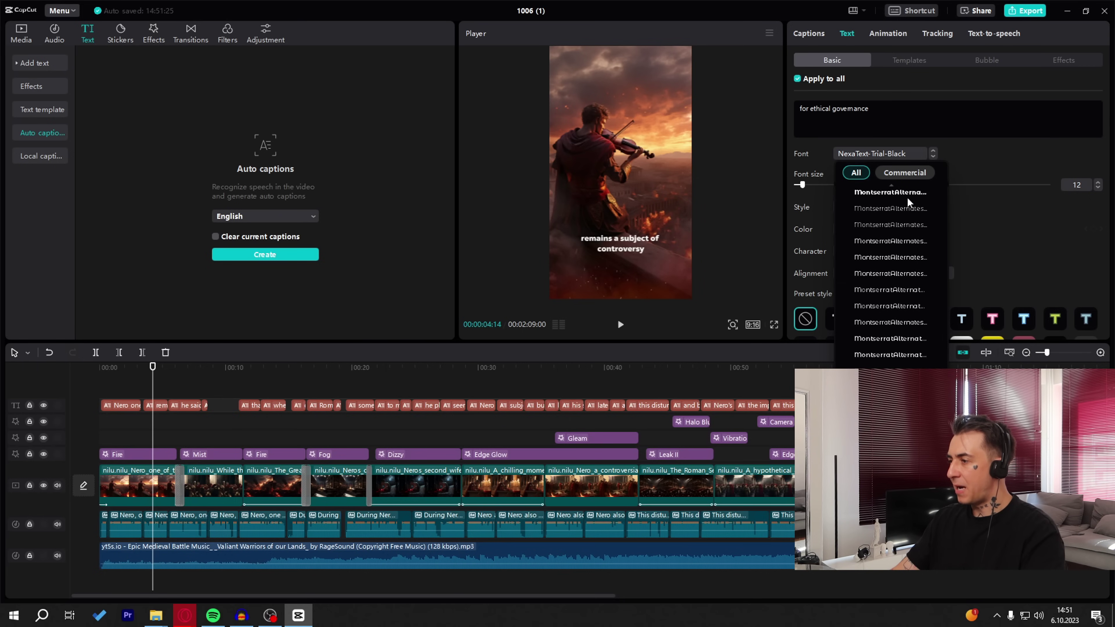
{"action": "scroll", "coordinate": [890, 199], "scroll_direction": "up", "scroll_amount": 15}
{"action": "scroll", "coordinate": [874, 211], "scroll_direction": "down", "scroll_amount": 5}
{"action": "left_click", "coordinate": [878, 347]}
{"action": "scroll", "coordinate": [878, 219], "scroll_direction": "up", "scroll_amount": 5}
{"action": "left_click", "coordinate": [876, 225]}
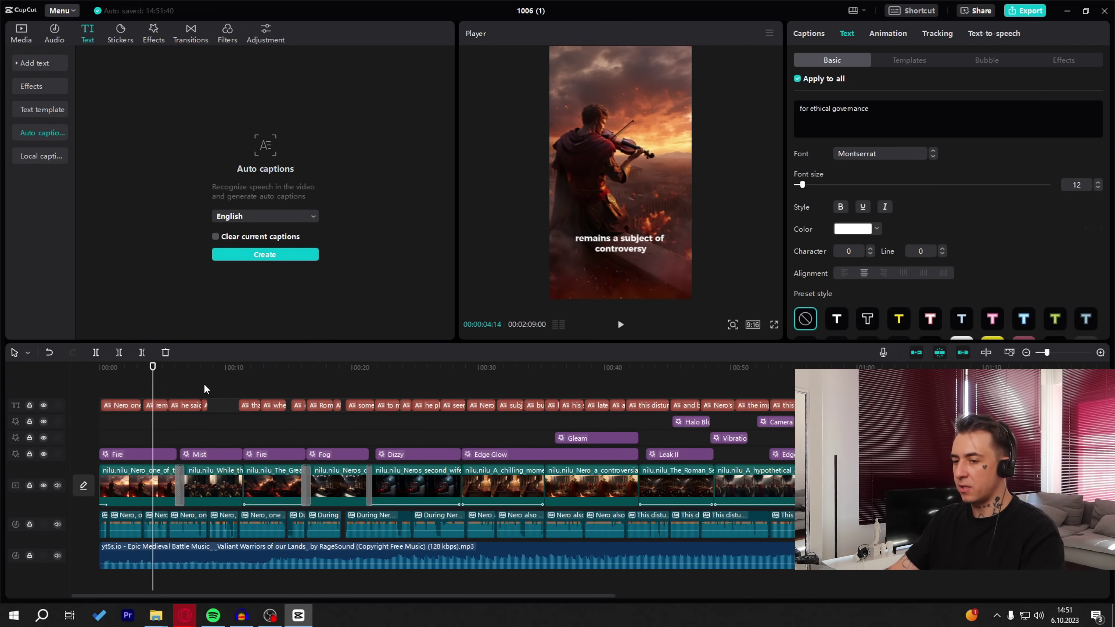
{"action": "left_click_drag", "start_coordinate": [809, 184], "coordinate": [804, 184]}
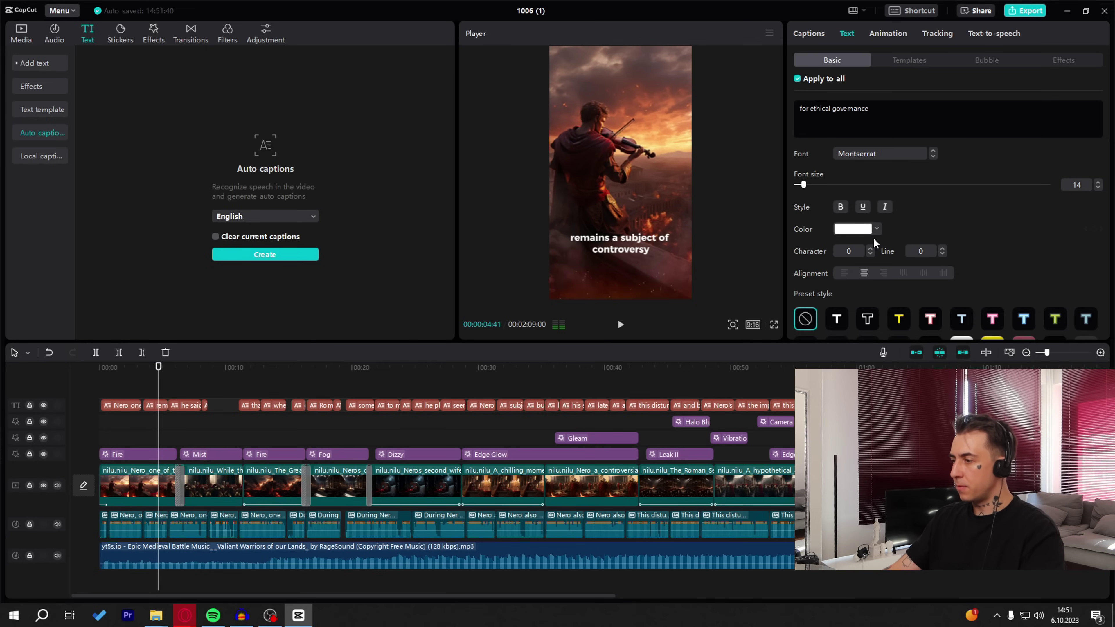
Enable a black stroke with thickness 40 on all captions
{"action": "scroll", "coordinate": [926, 240], "scroll_direction": "down", "scroll_amount": 5}
{"action": "scroll", "coordinate": [939, 237], "scroll_direction": "up", "scroll_amount": 1}
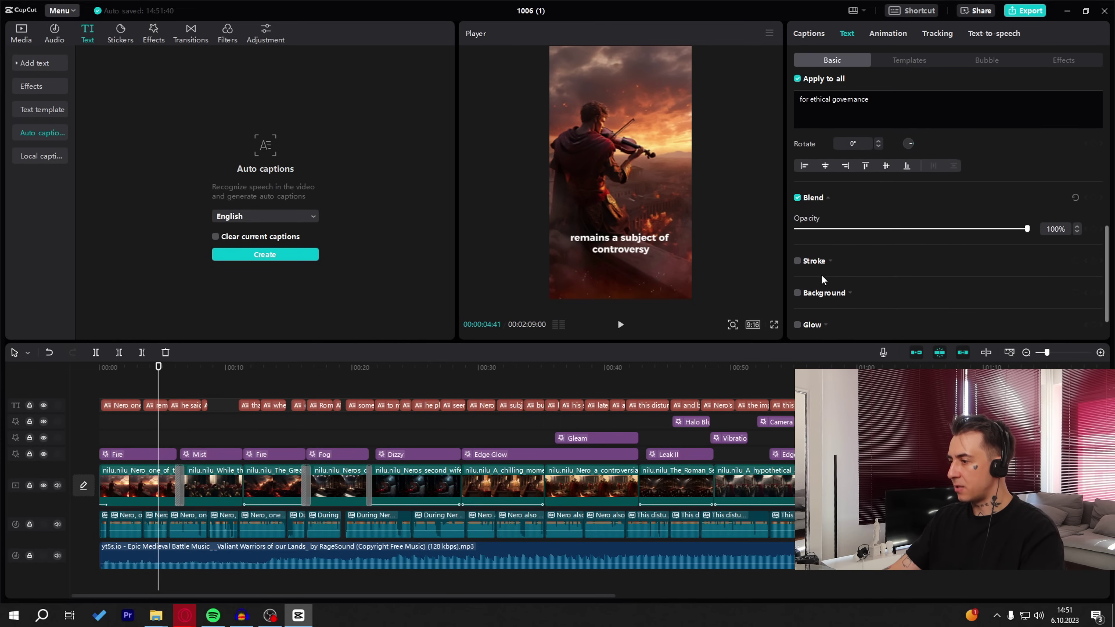
{"action": "left_click", "coordinate": [797, 261]}
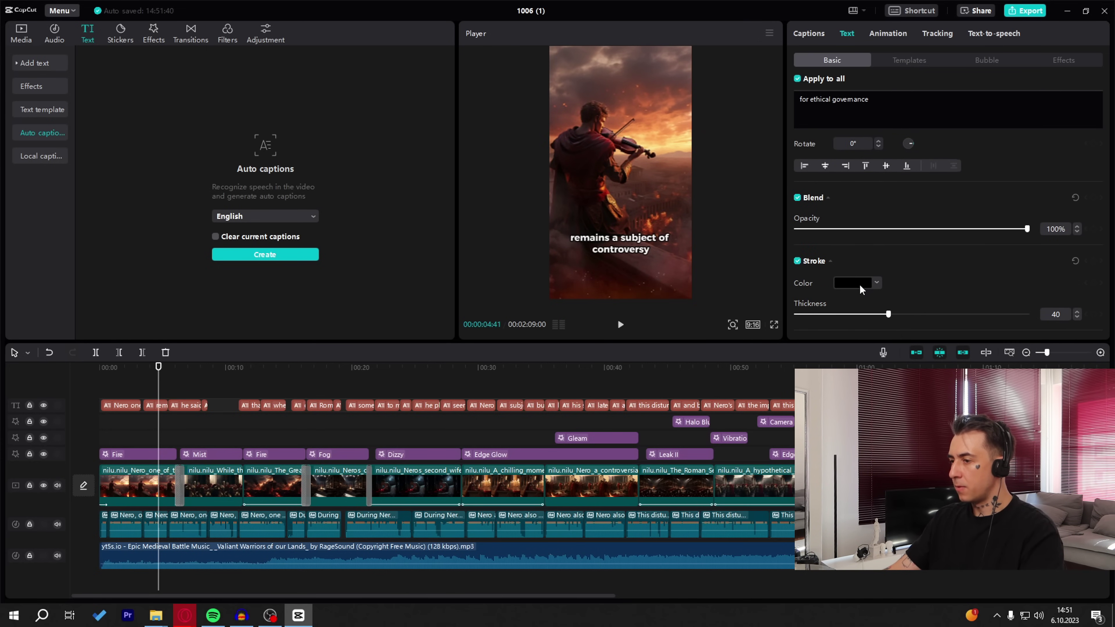
{"action": "left_click", "coordinate": [895, 265]}
{"action": "scroll", "coordinate": [879, 261], "scroll_direction": "down", "scroll_amount": 1}
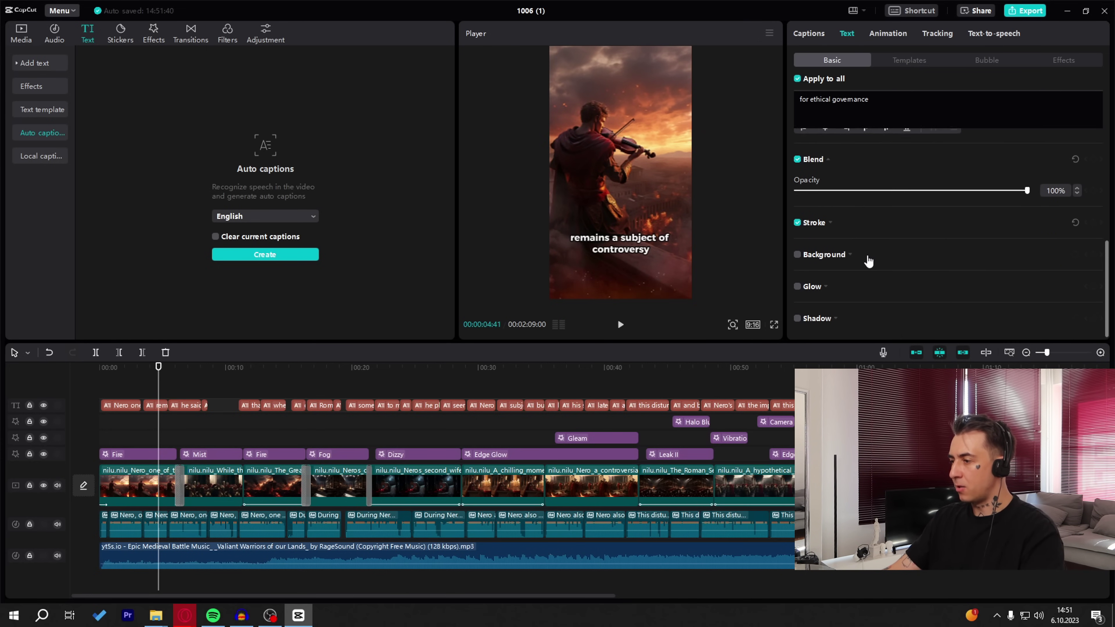
Enable a white glow with intensity 10 on all captions and preview the look
{"action": "left_click", "coordinate": [798, 283]}
{"action": "left_click", "coordinate": [852, 306]}
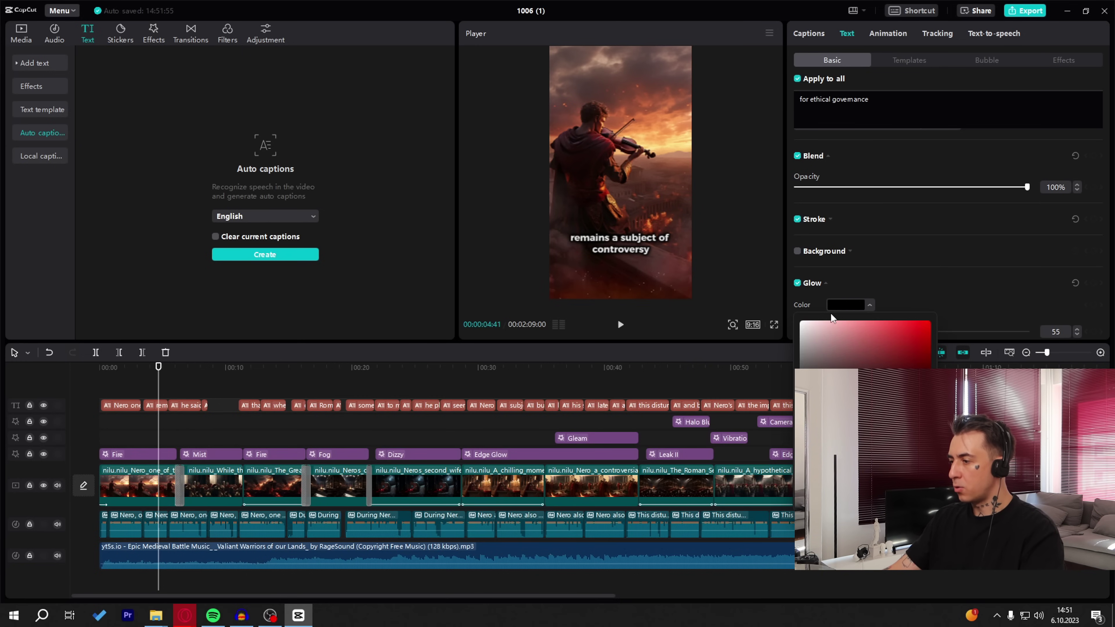
{"action": "left_click_drag", "start_coordinate": [818, 356], "coordinate": [794, 315]}
{"action": "left_click", "coordinate": [917, 289]}
{"action": "left_click_drag", "start_coordinate": [923, 332], "coordinate": [773, 343]}
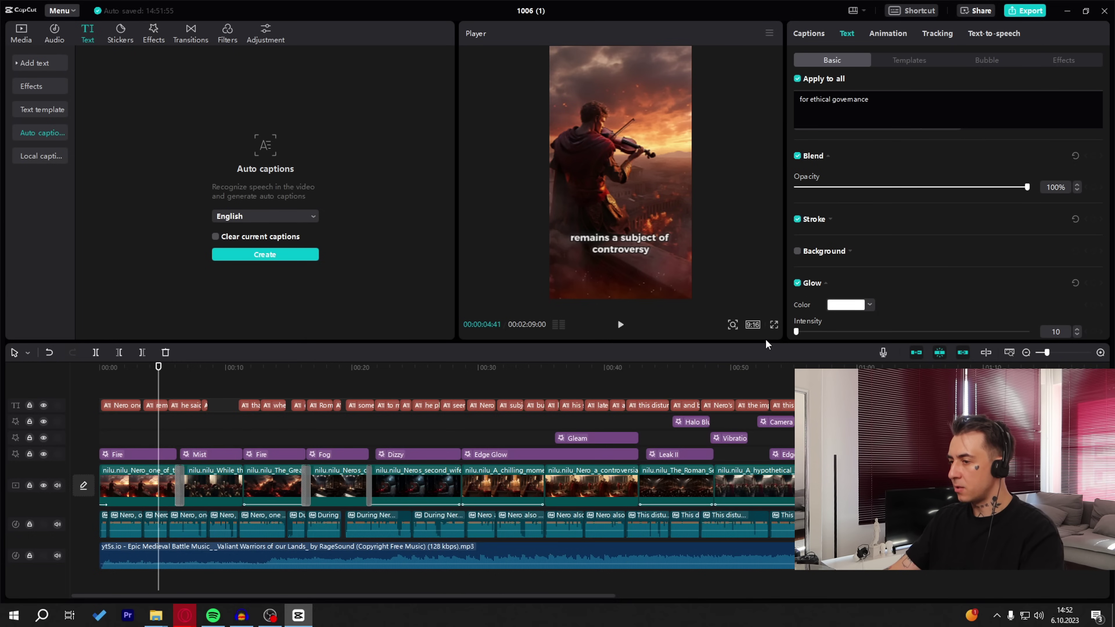
{"action": "key", "text": "space"}
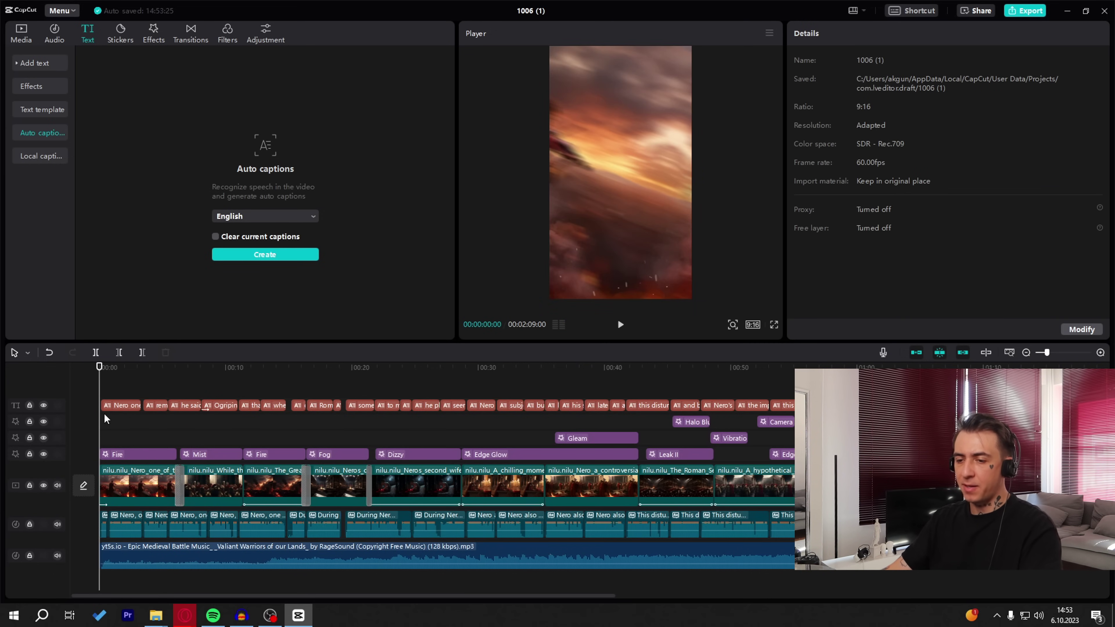
Apply the Typewriter caption animation to the second caption
{"action": "left_click", "coordinate": [109, 404]}
{"action": "left_click", "coordinate": [897, 35]}
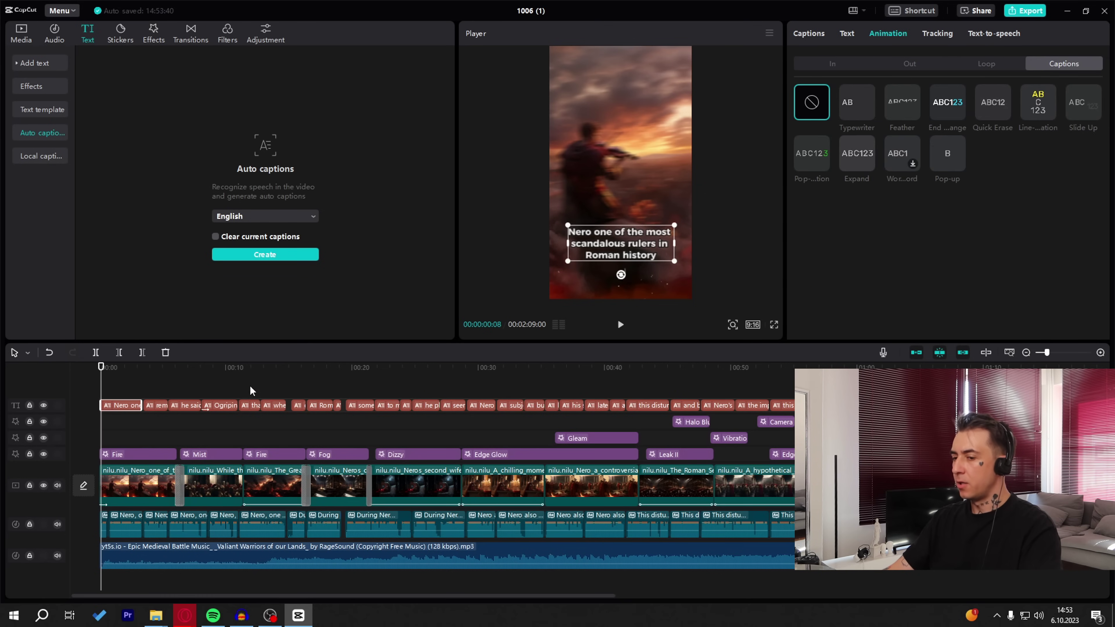
{"action": "left_click", "coordinate": [156, 408]}
{"action": "left_click", "coordinate": [895, 35]}
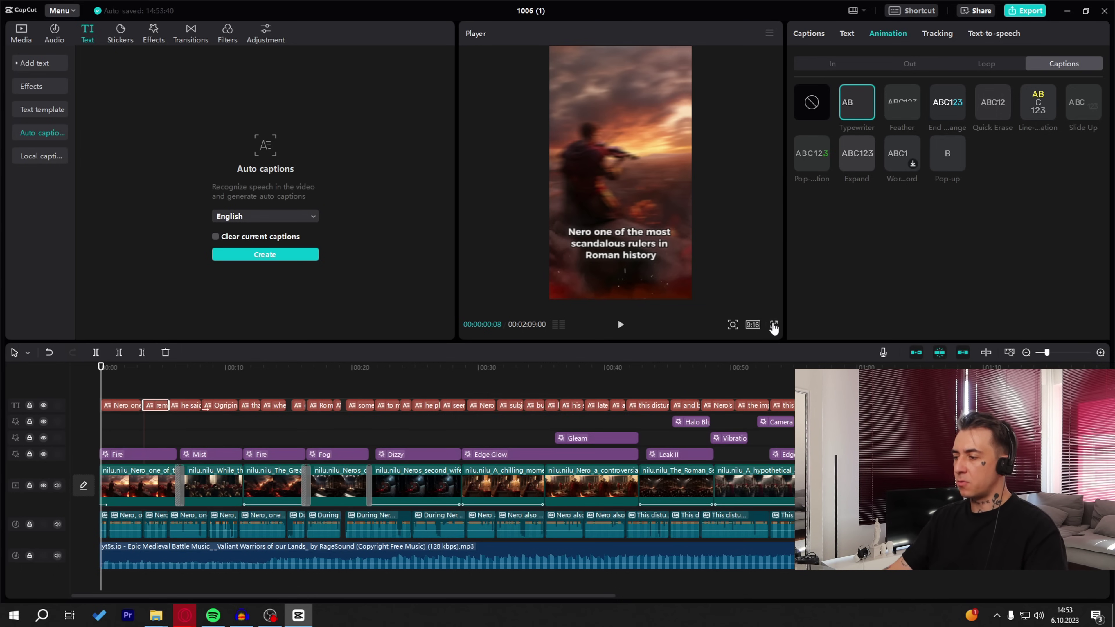
Play the finished video in full screen from the beginning
{"action": "left_click", "coordinate": [774, 325]}
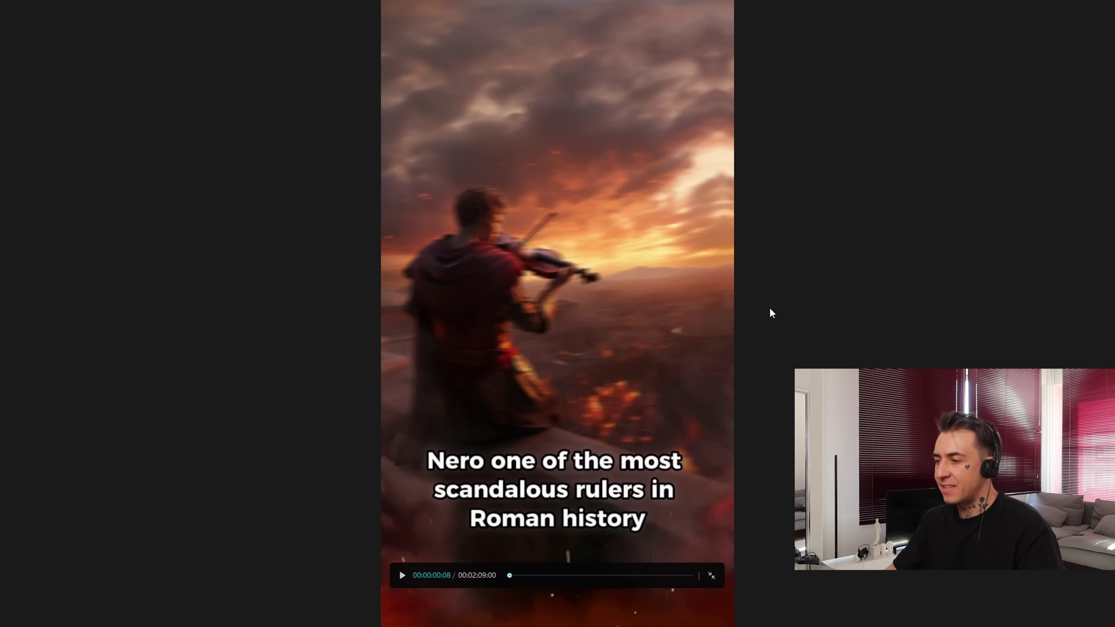
{"action": "left_click", "coordinate": [506, 576]}
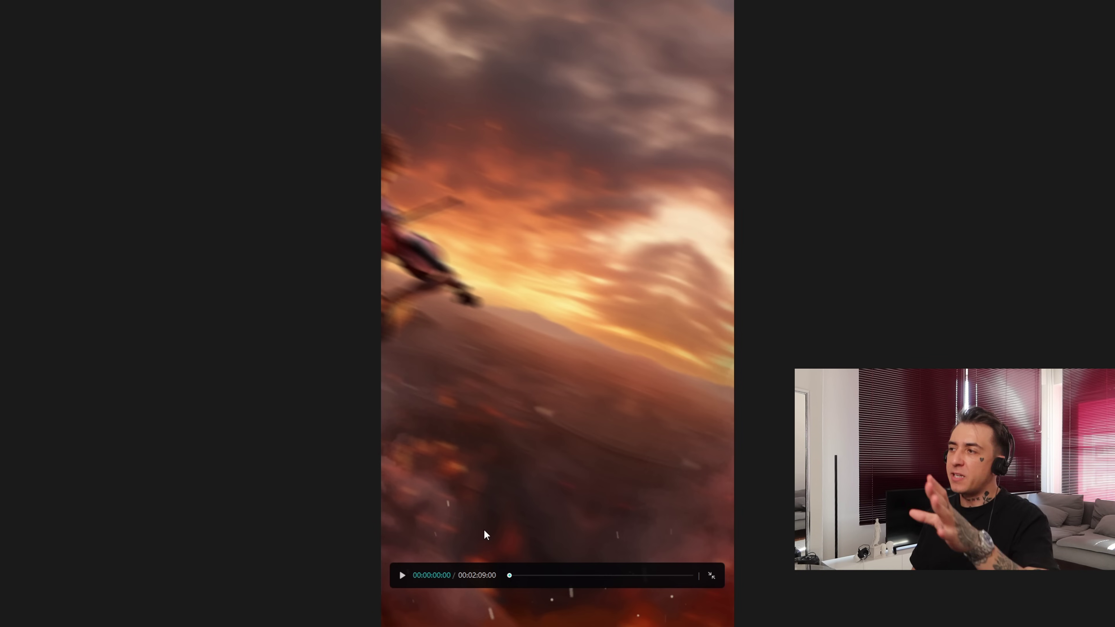
{"action": "key", "text": "space"}
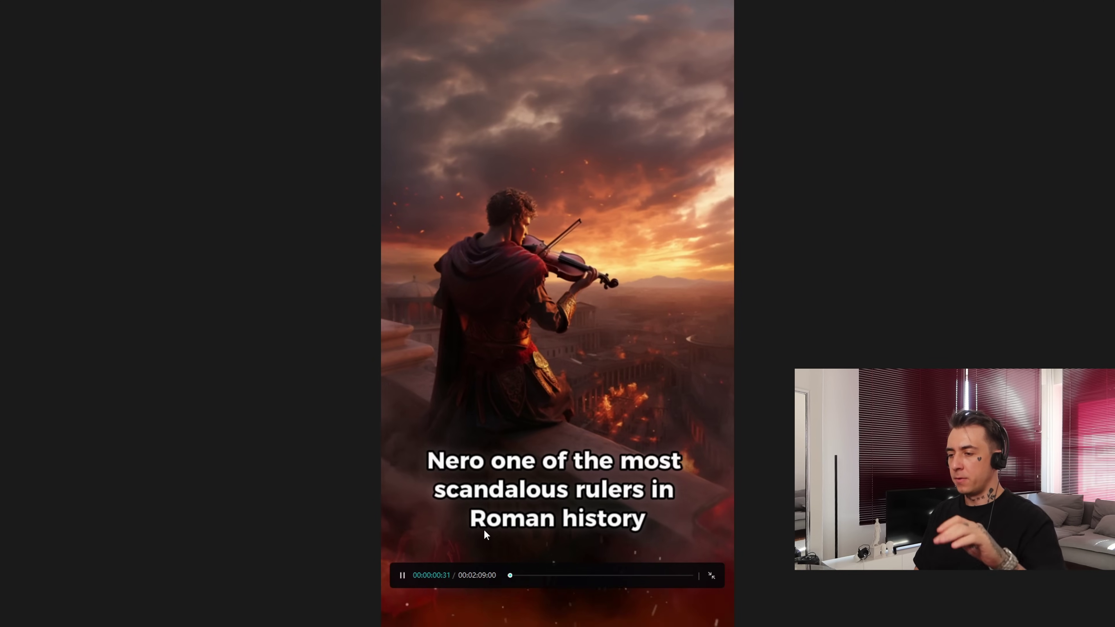